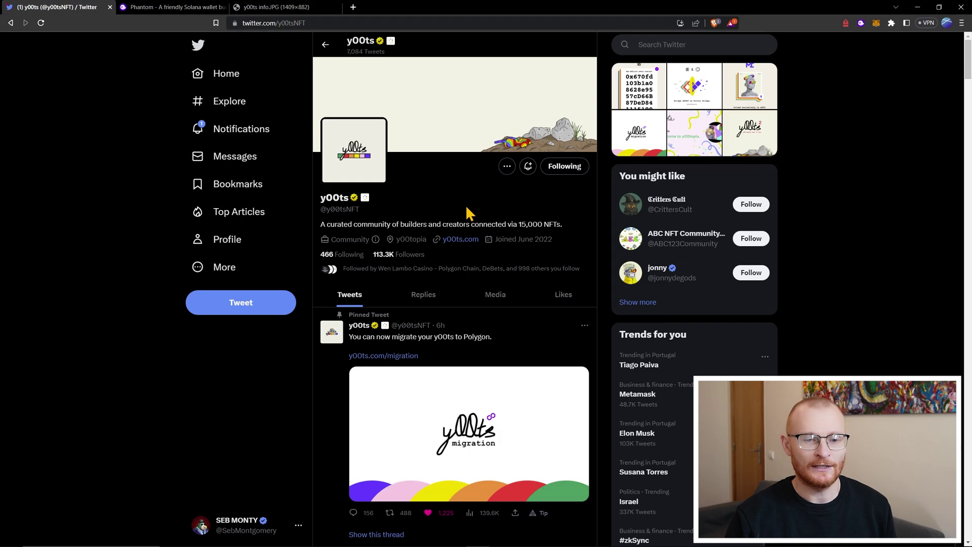
Scroll the Twitter feed and open the pinned migration tweet's thread.
scroll(469, 218, "down", 2)
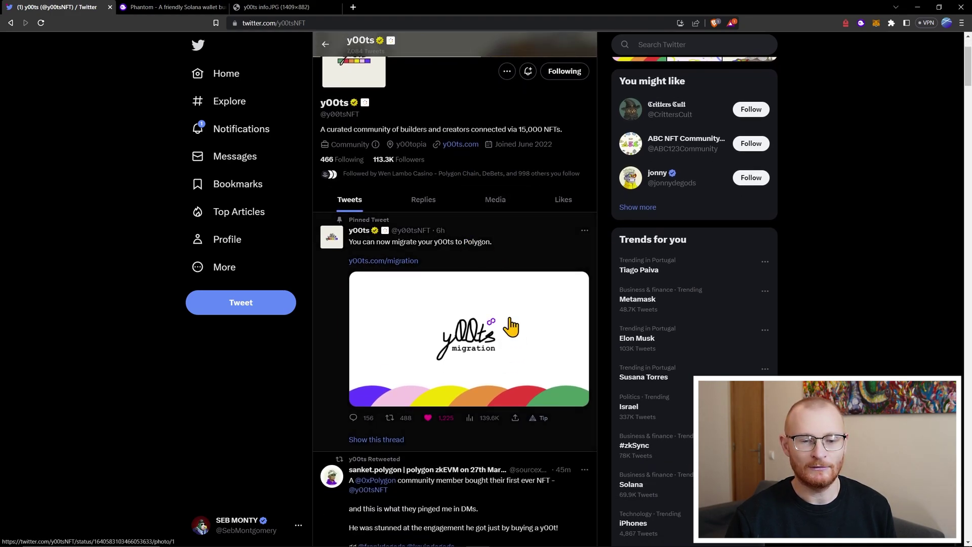
scroll(510, 328, "down", 7)
scroll(510, 329, "down", 17)
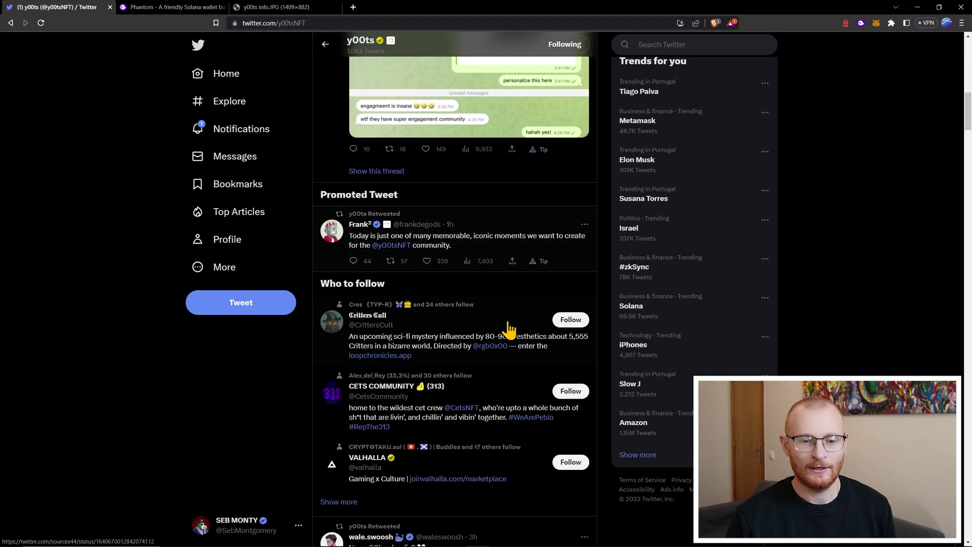
scroll(509, 331, "down", 13)
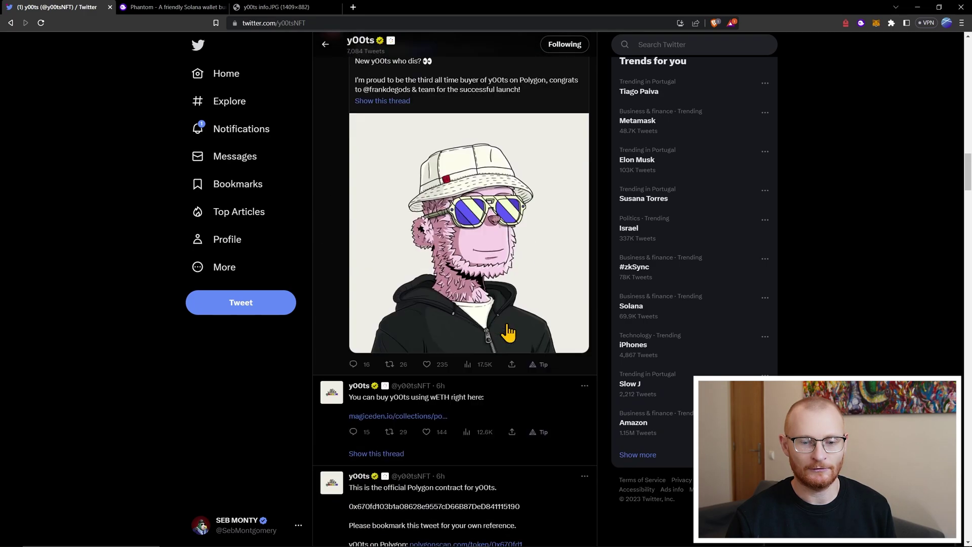
scroll(509, 333, "up", 20)
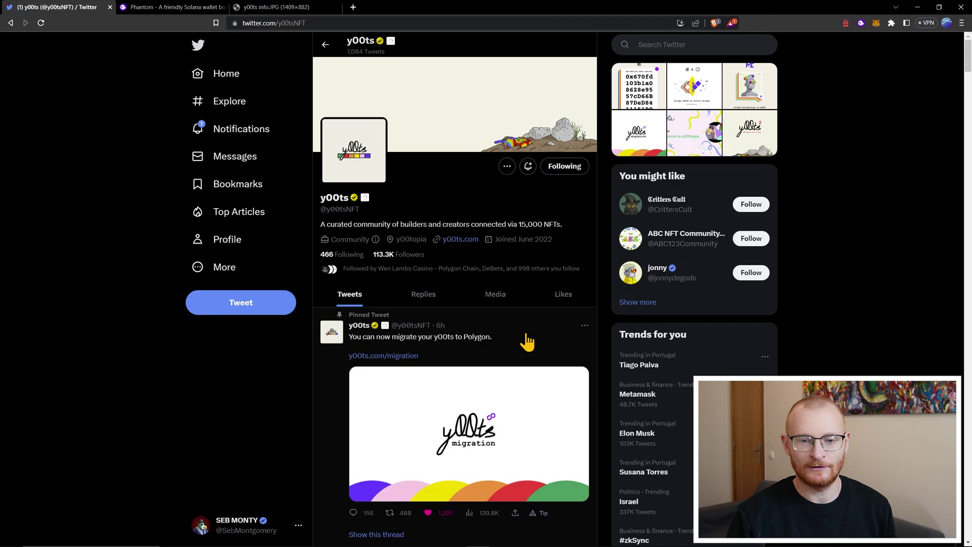
left_click(526, 336)
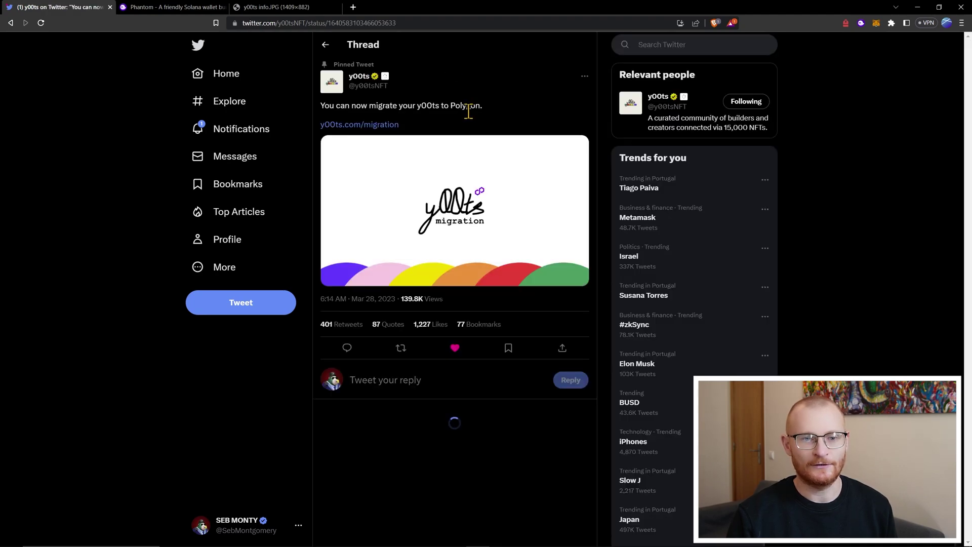
Open the tweet's y00ts.com/migration link in a new tab and switch to it.
right_click(374, 130)
left_click(390, 135)
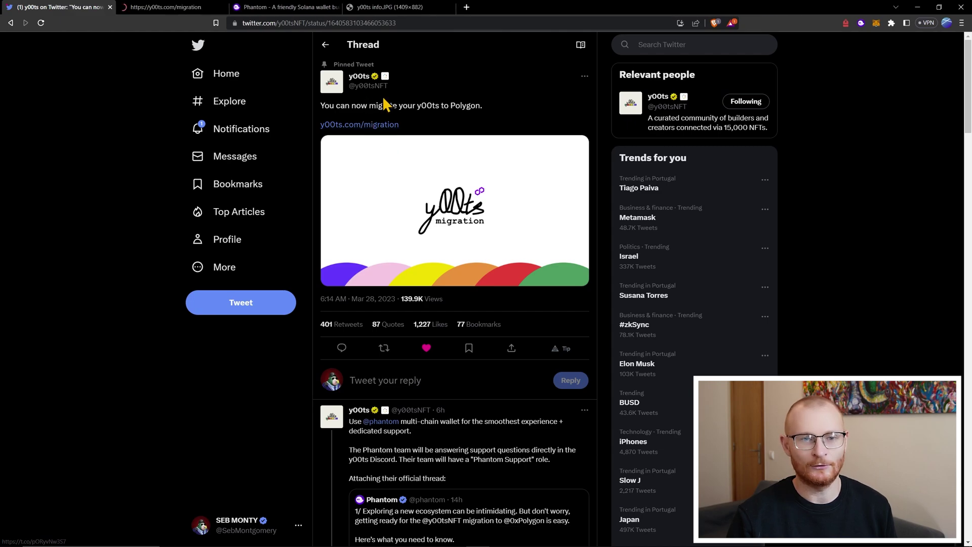
left_click(162, 7)
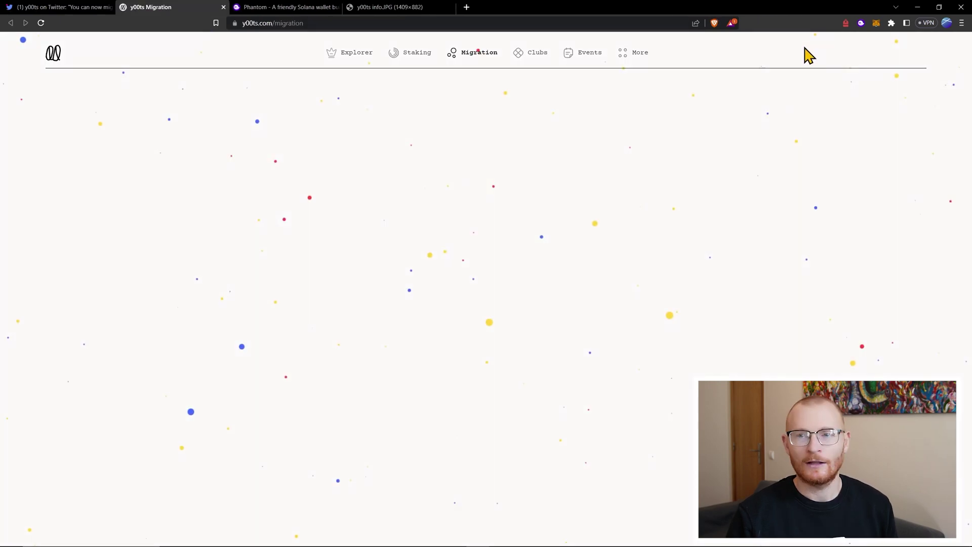
left_click(862, 23)
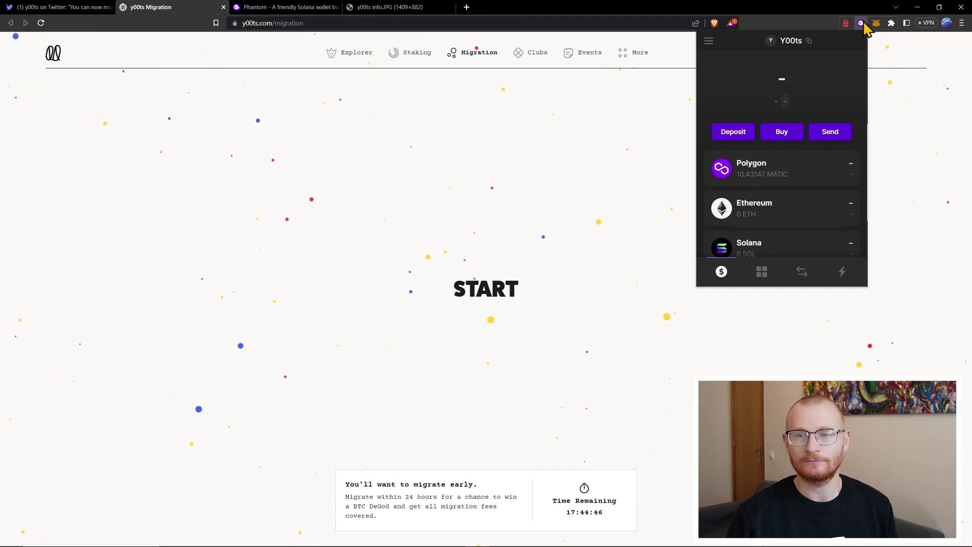
left_click(709, 42)
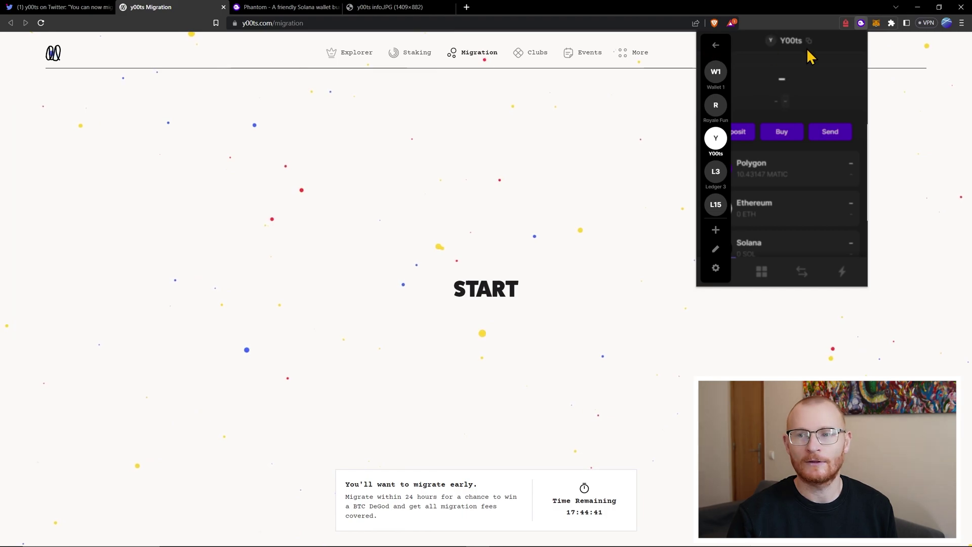
left_click(841, 16)
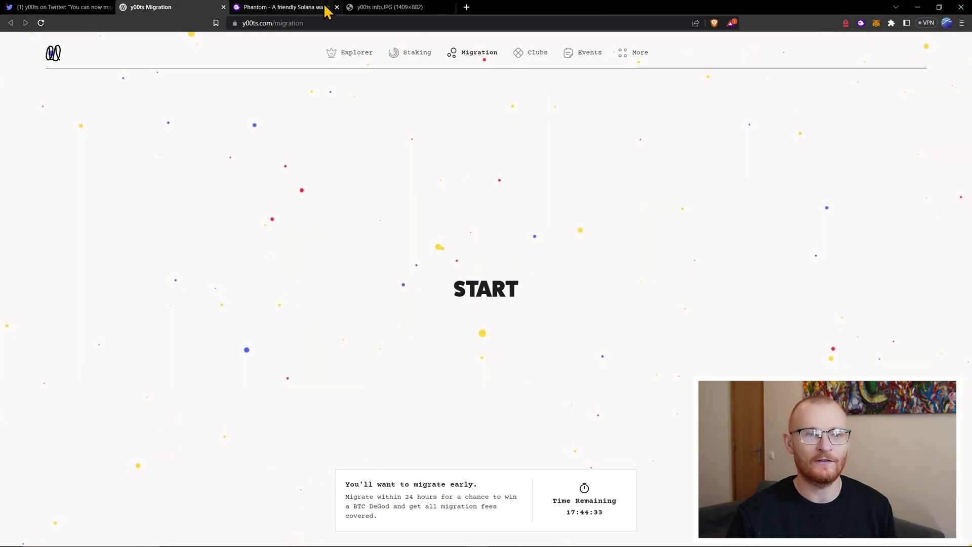
left_click(303, 7)
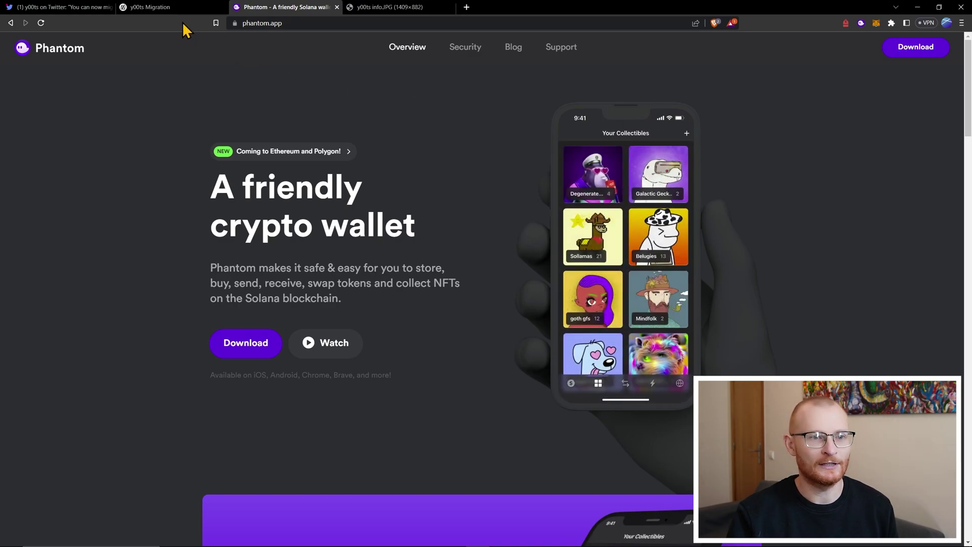
left_click(178, 8)
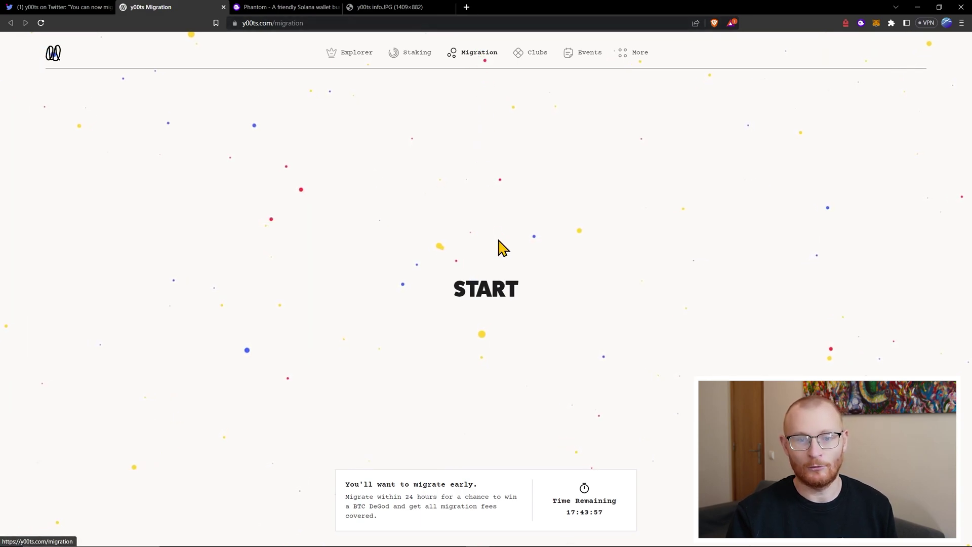
Start the migration prompt and switch Phantom to the Ledger 8 account.
left_click(492, 292)
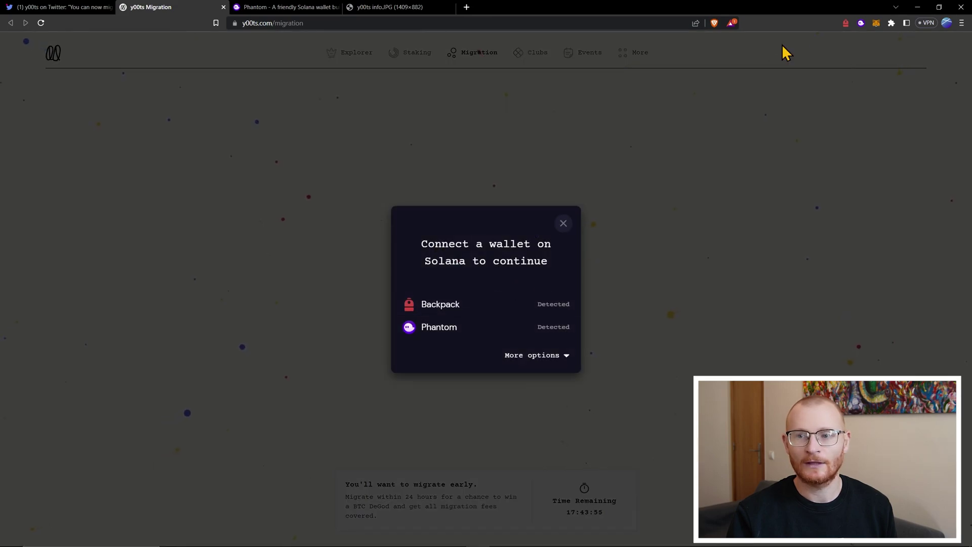
left_click(860, 24)
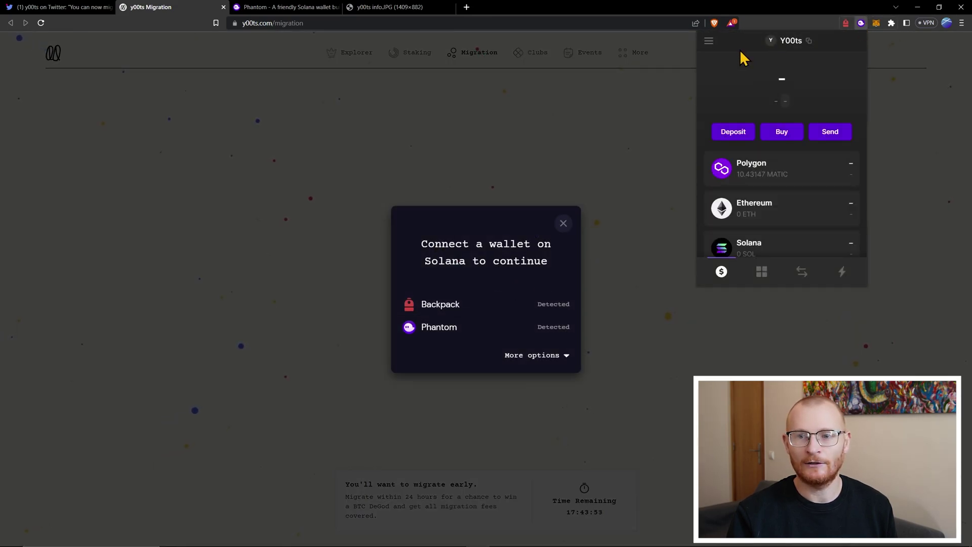
left_click(710, 46)
mouse_move(705, 208)
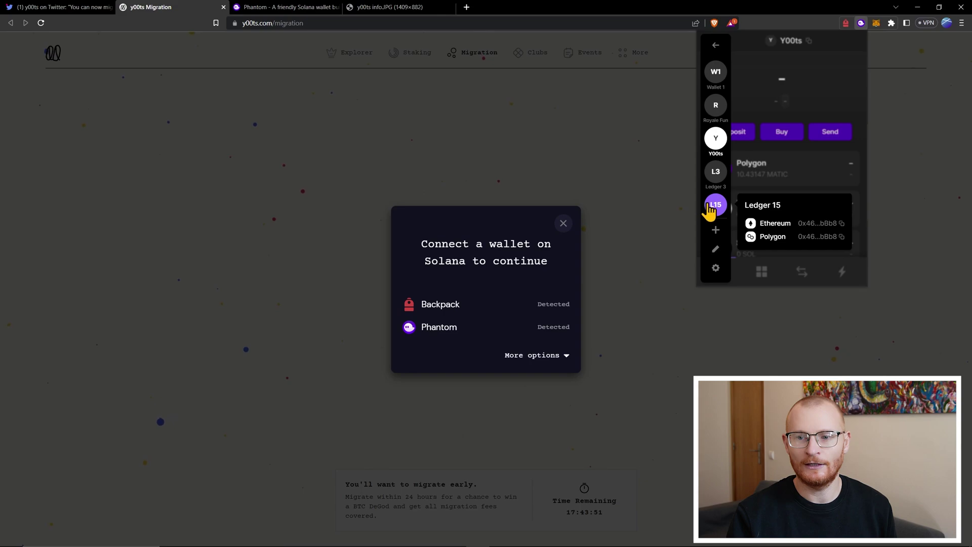
scroll(713, 208, "down", 1)
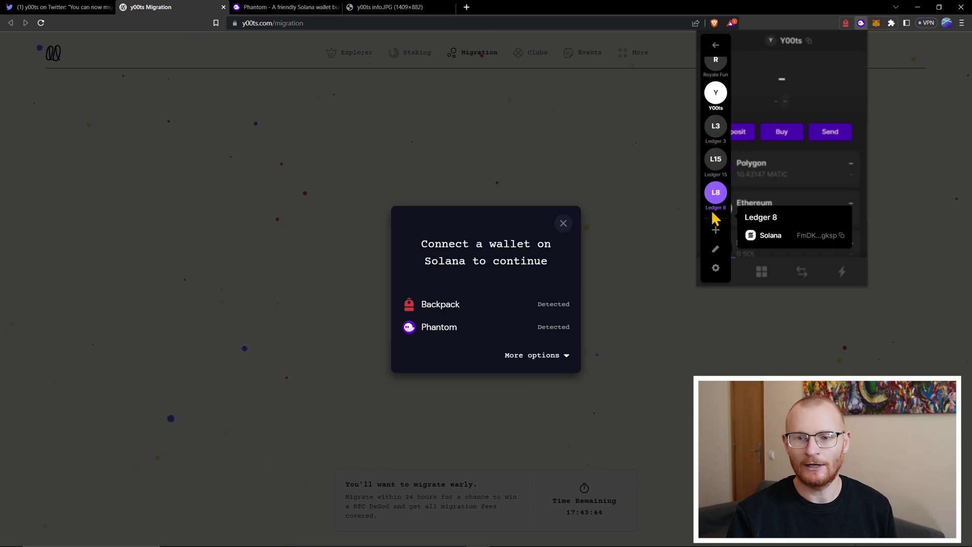
left_click(715, 198)
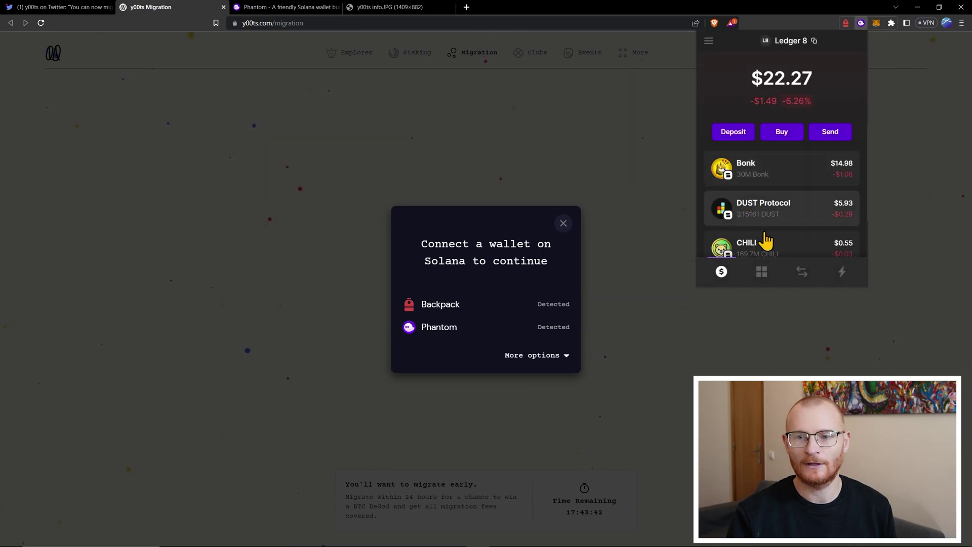
Check the Ledger 8 wallet's balances, swap screen and collectibles to find the y00t.
scroll(756, 236, "down", 6)
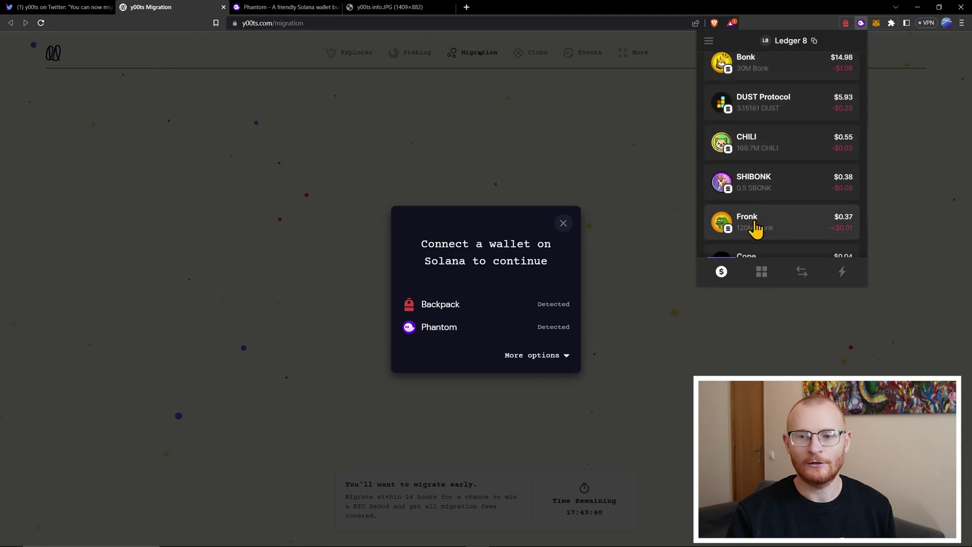
scroll(755, 231, "up", 6)
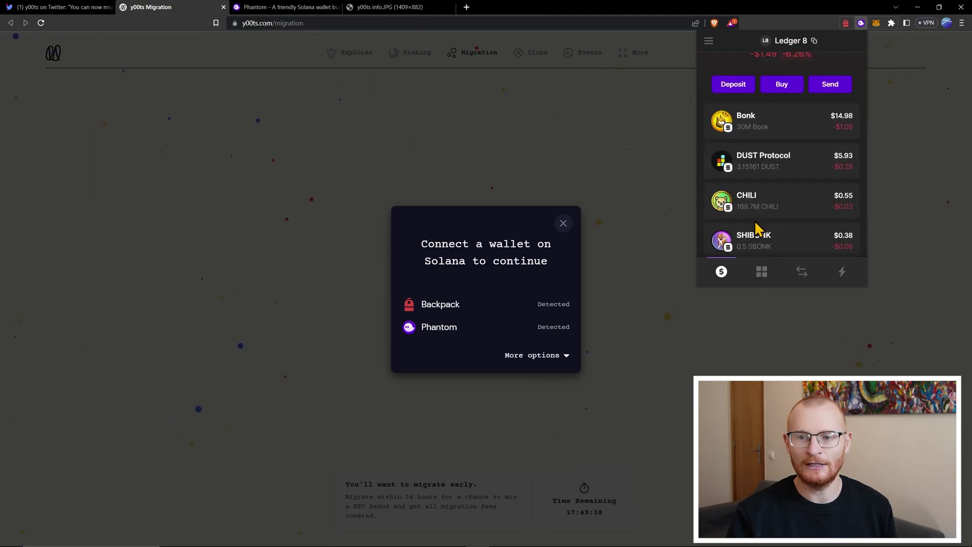
scroll(758, 232, "down", 4)
scroll(756, 230, "down", 4)
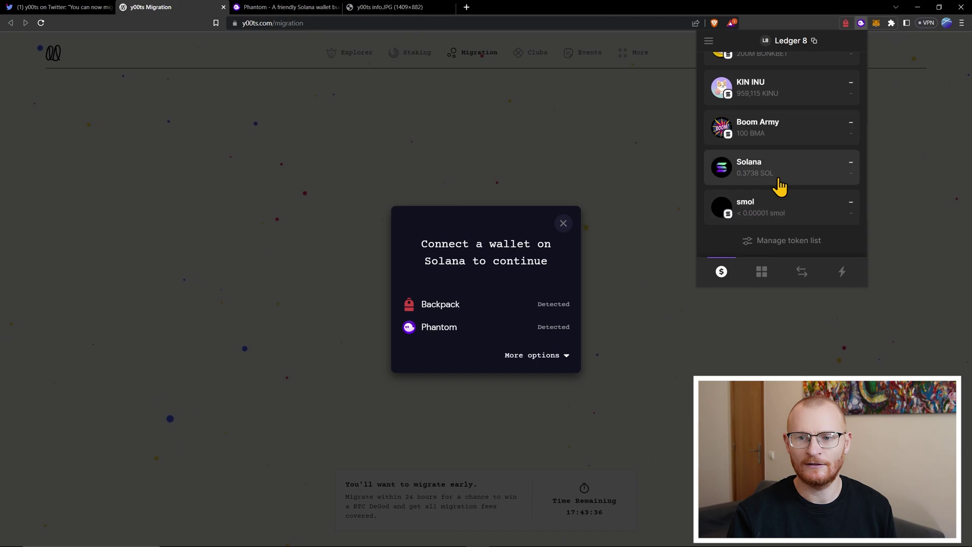
scroll(770, 180, "up", 8)
scroll(787, 176, "up", 2)
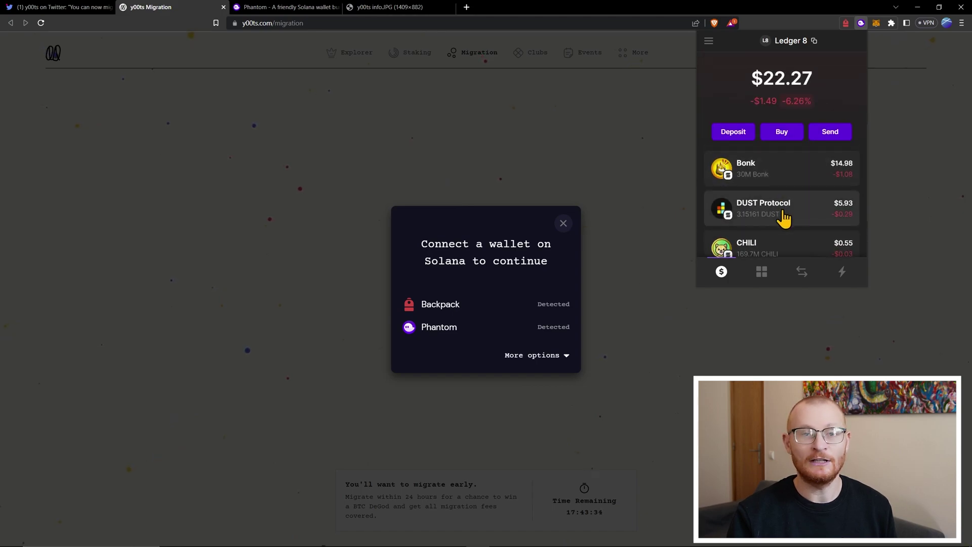
left_click(803, 274)
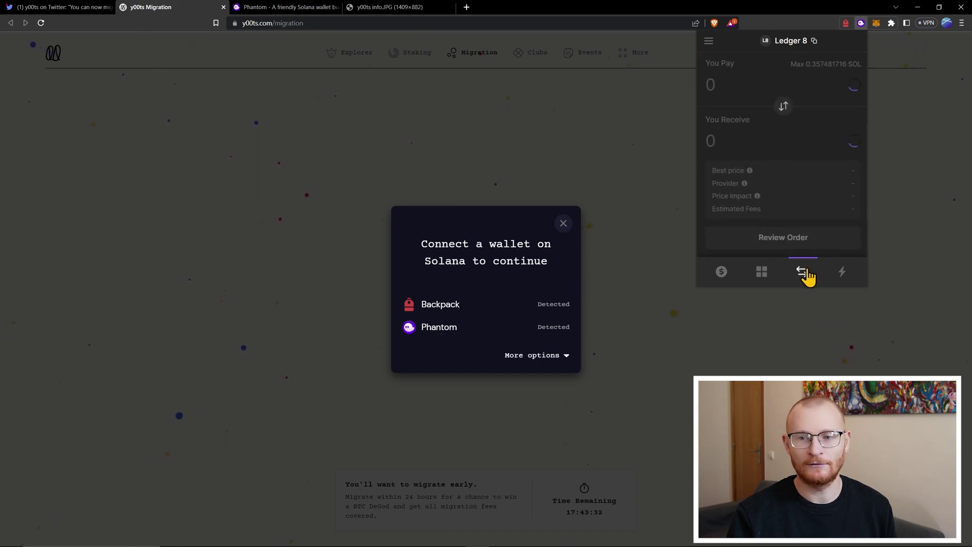
left_click(723, 272)
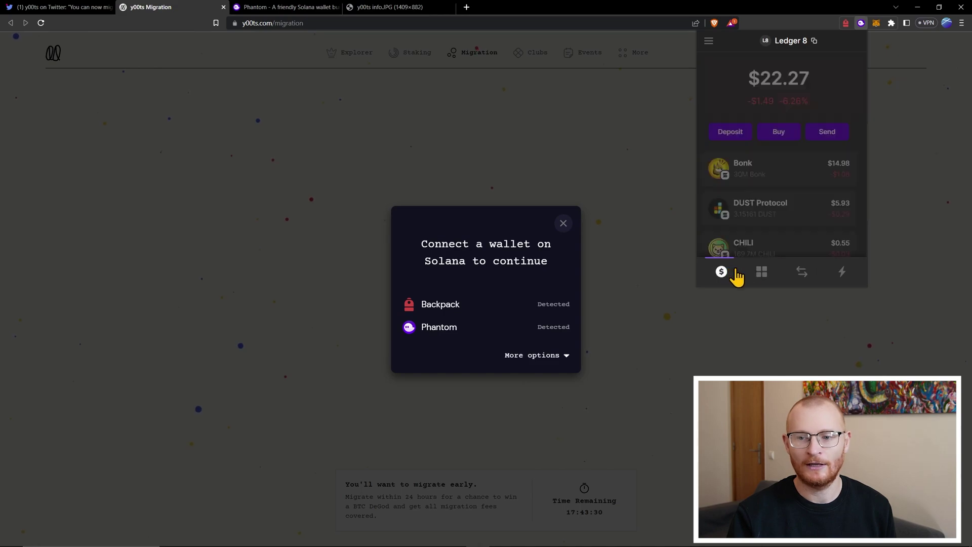
left_click(762, 273)
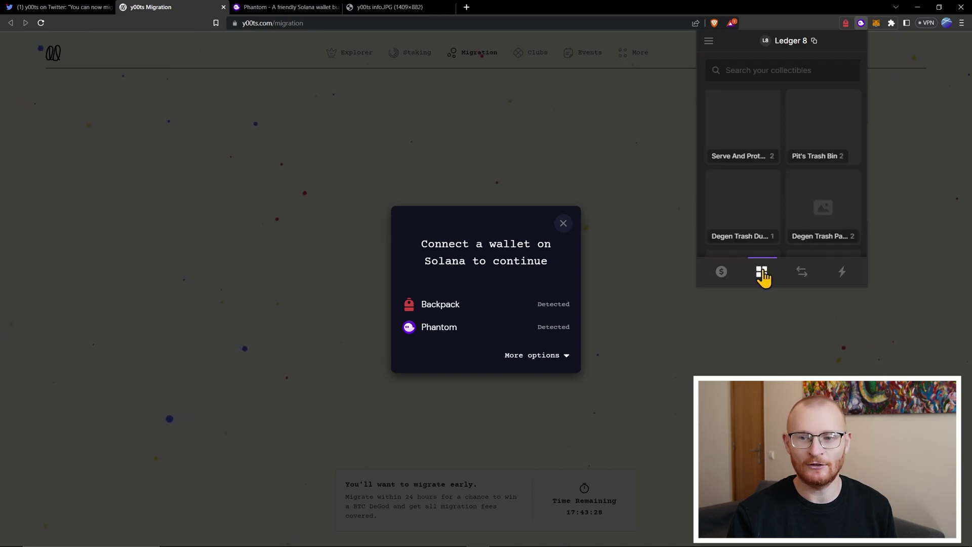
Choose Phantom as the Solana wallet and approve connecting it to y00ts.com.
scroll(765, 218, "down", 3)
scroll(764, 218, "down", 4)
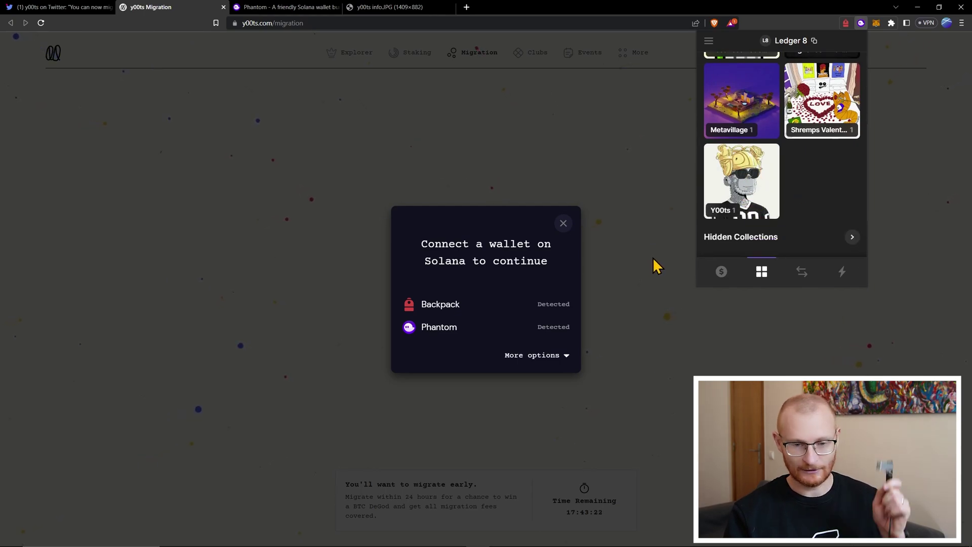
left_click(531, 328)
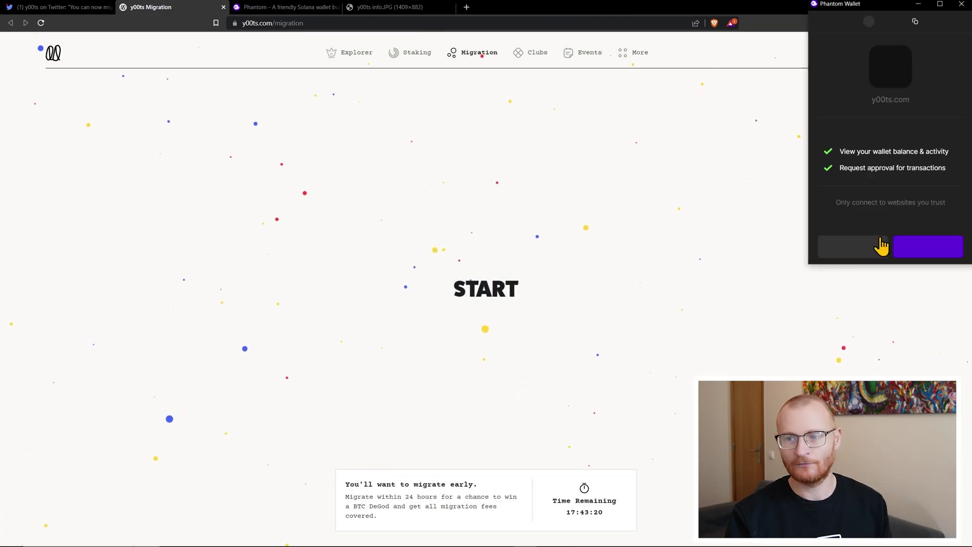
left_click(919, 252)
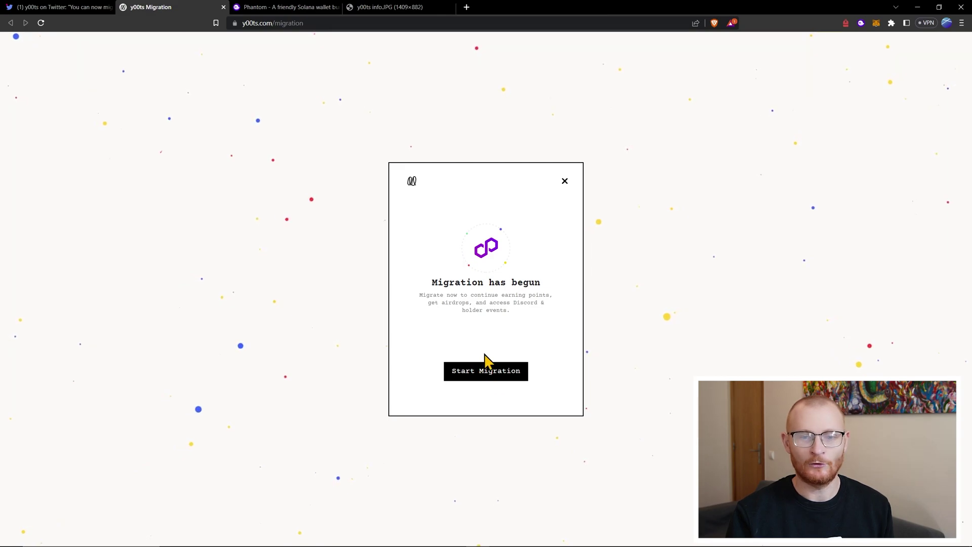
Dismiss the Migration has begun message and view y00t #4706 on the staking page.
left_click(565, 182)
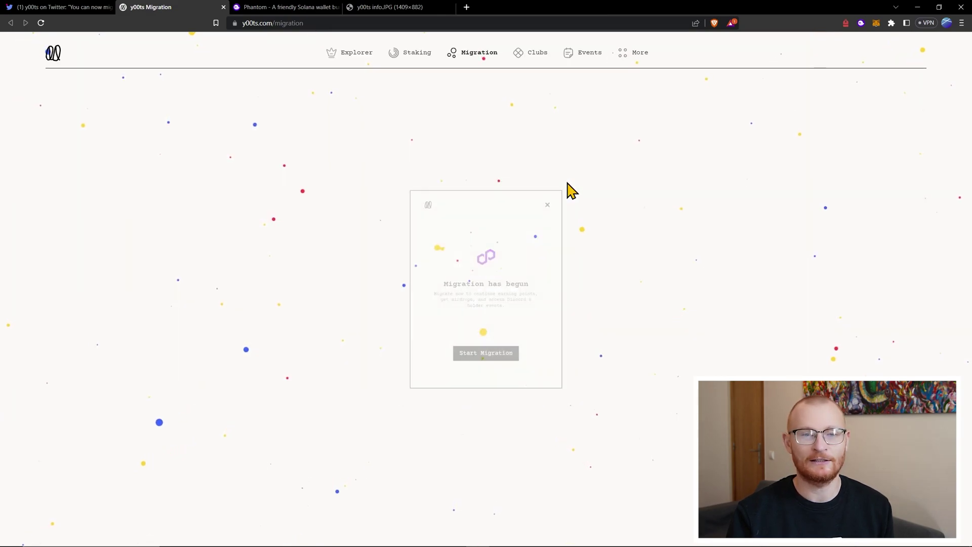
left_click(415, 54)
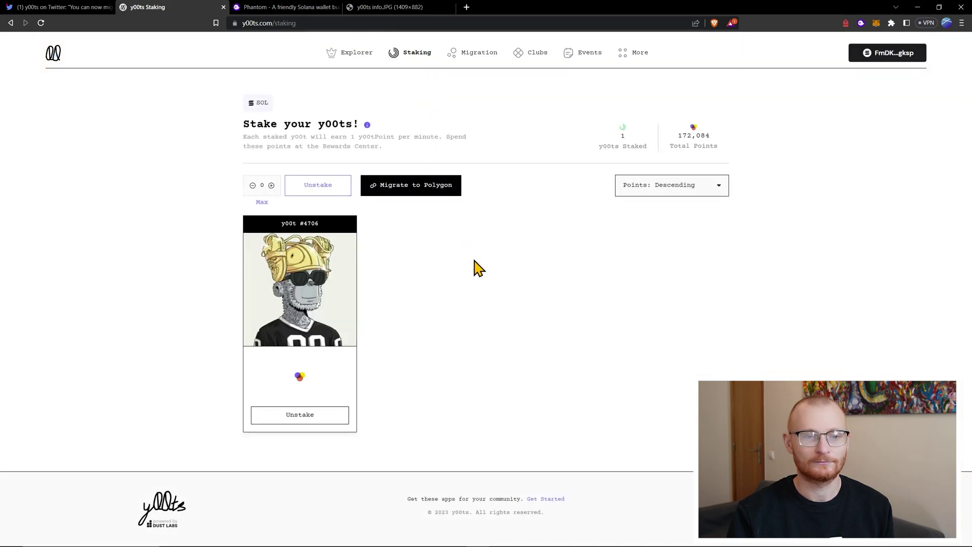
left_click(307, 323)
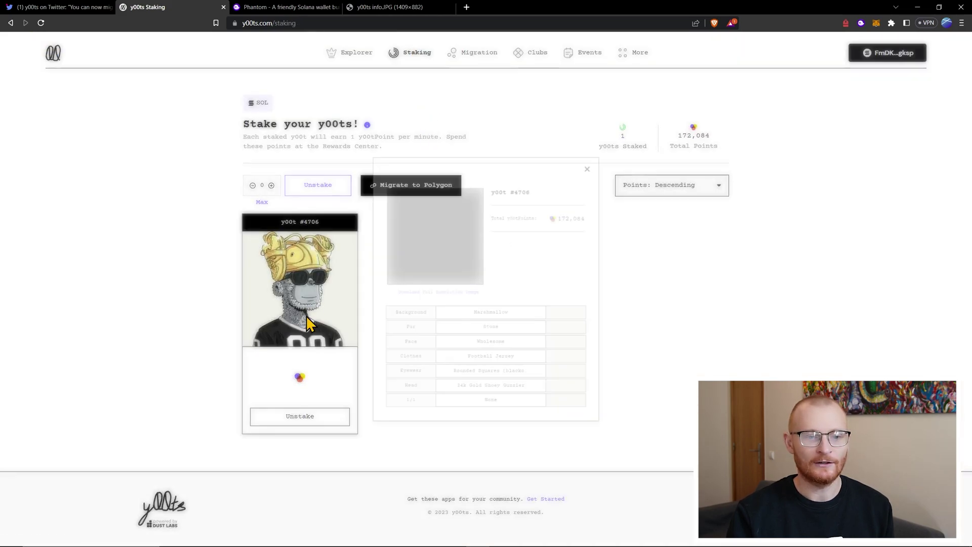
left_click(635, 111)
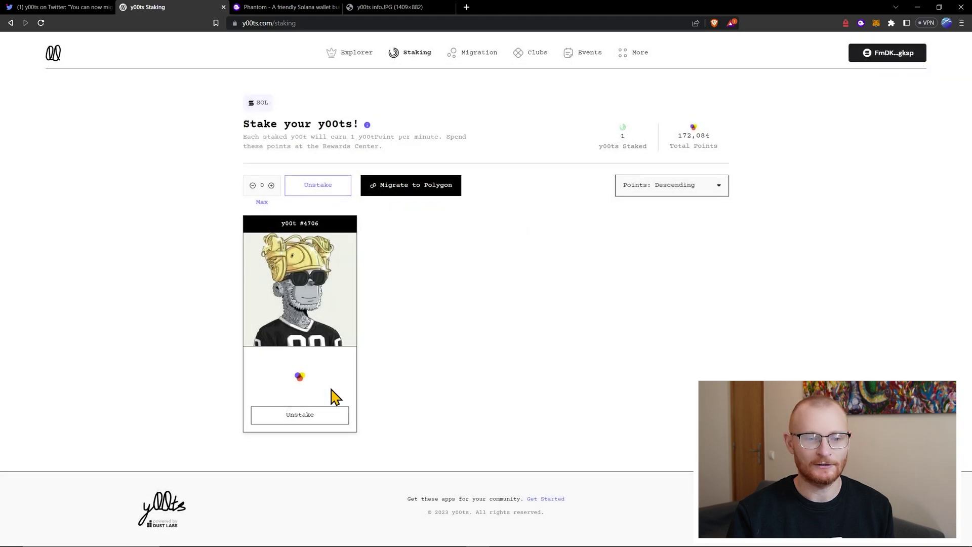
Unstake y00t #4706, approve the transaction in Phantom, and check the wallet balance.
left_click(311, 420)
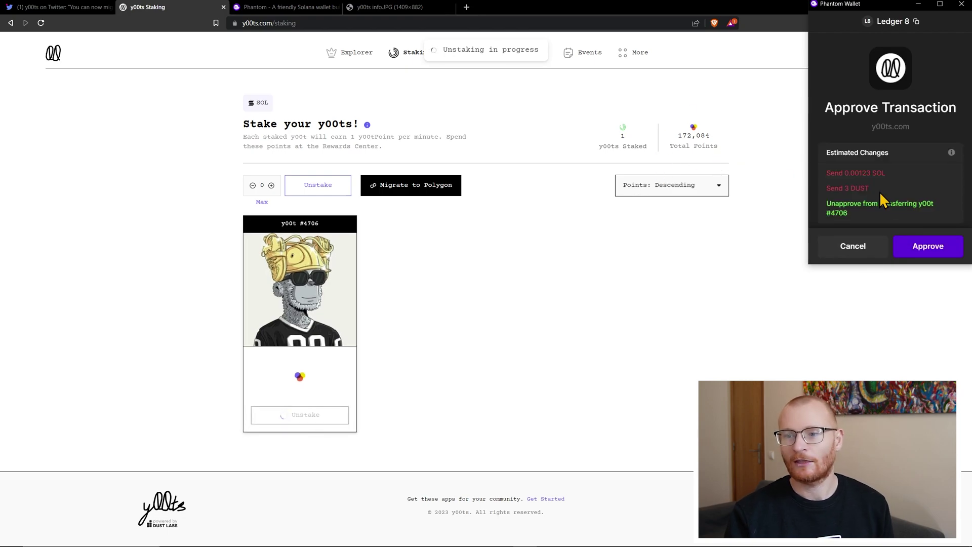
left_click(919, 255)
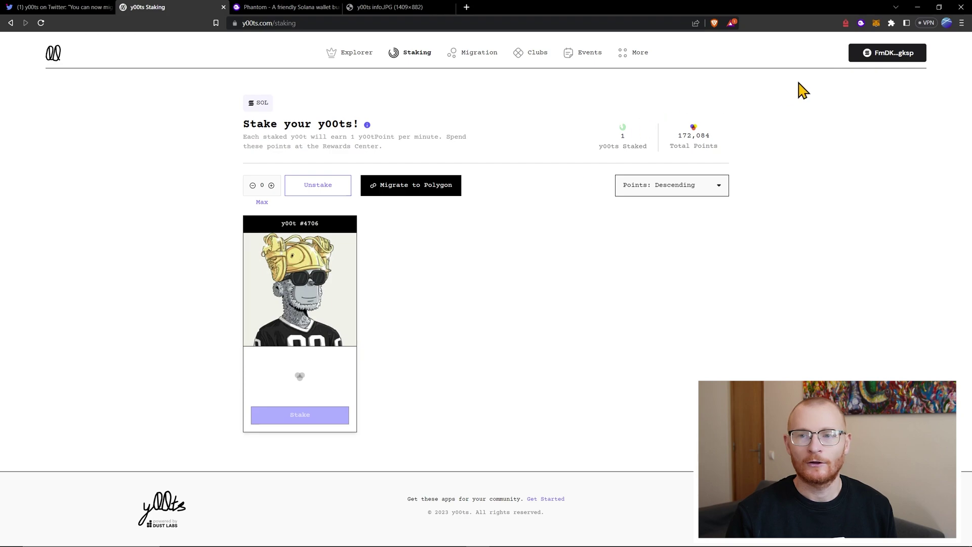
left_click(861, 23)
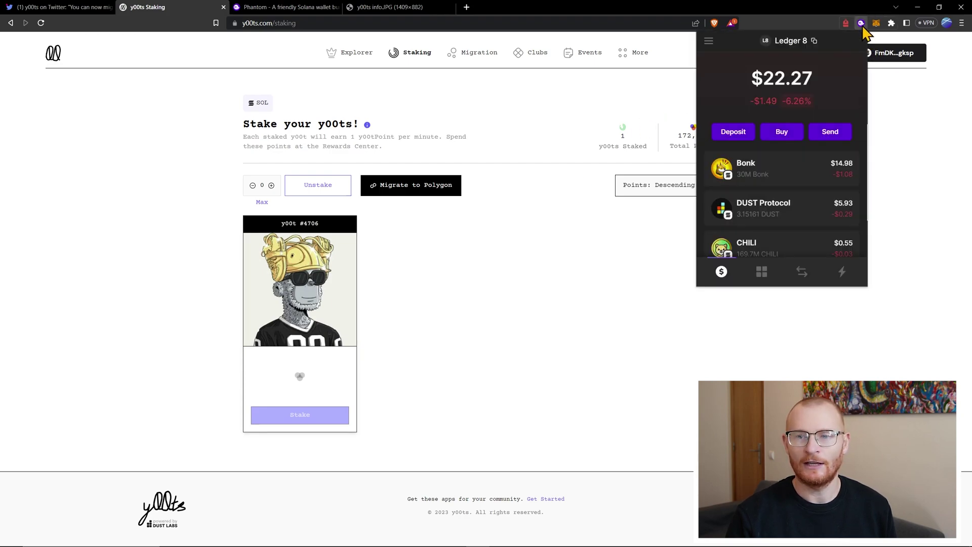
left_click(923, 171)
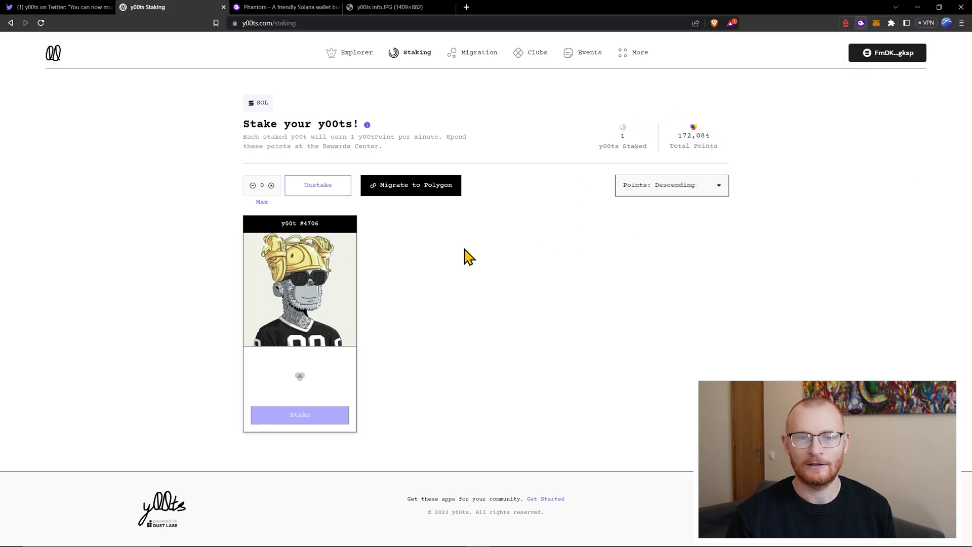
Begin migrating to Polygon and continue to the Choose Wallets step.
left_click(423, 189)
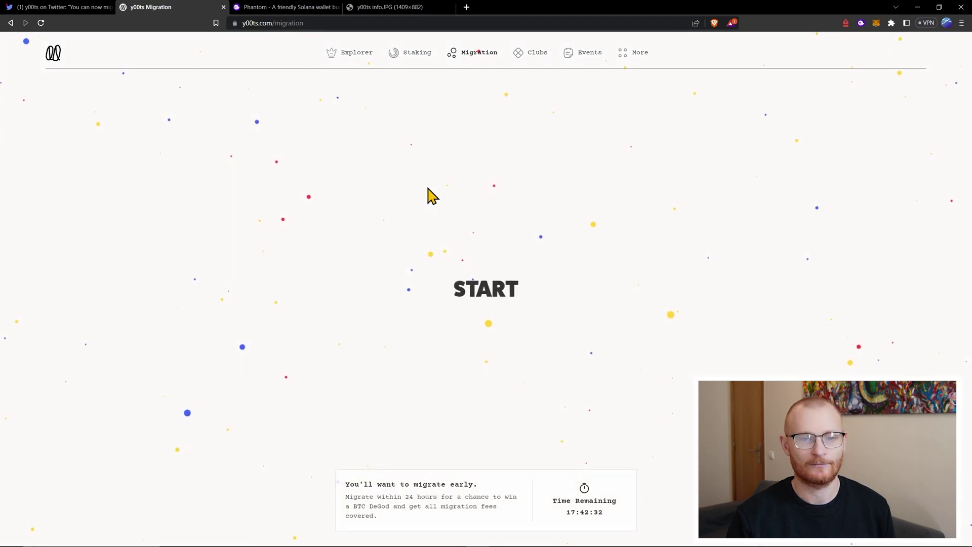
left_click(481, 295)
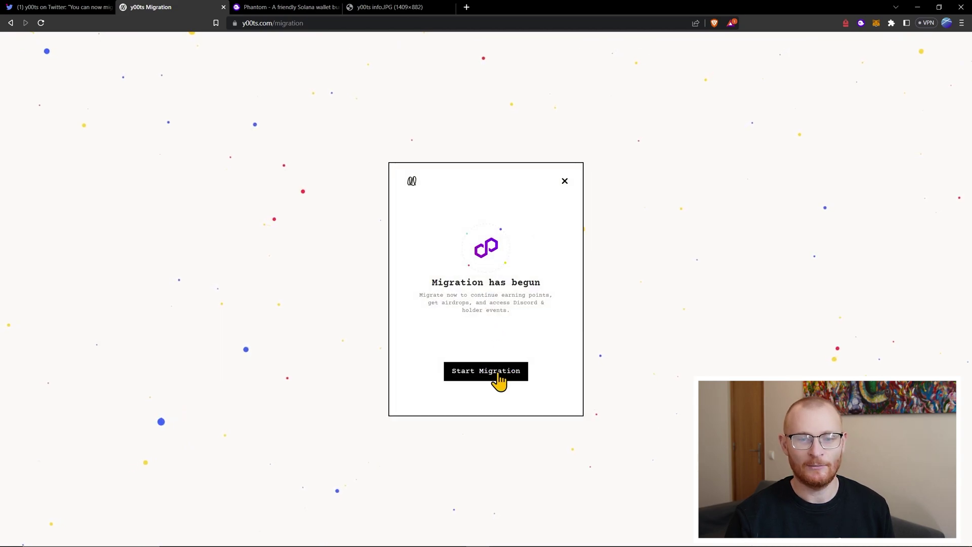
left_click(498, 380)
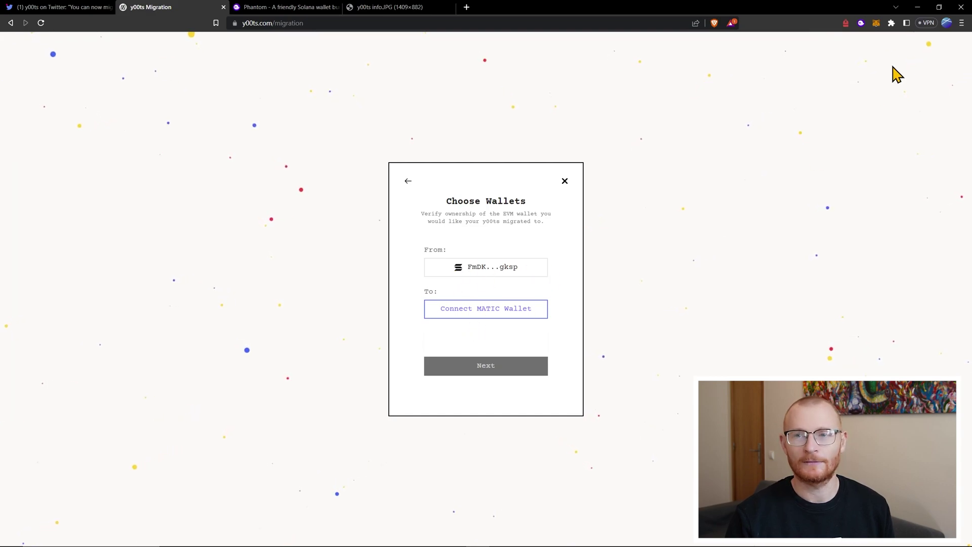
Cycle Phantom through the Y00ts and Ledger 3 accounts, ending on Ledger 8.
left_click(861, 23)
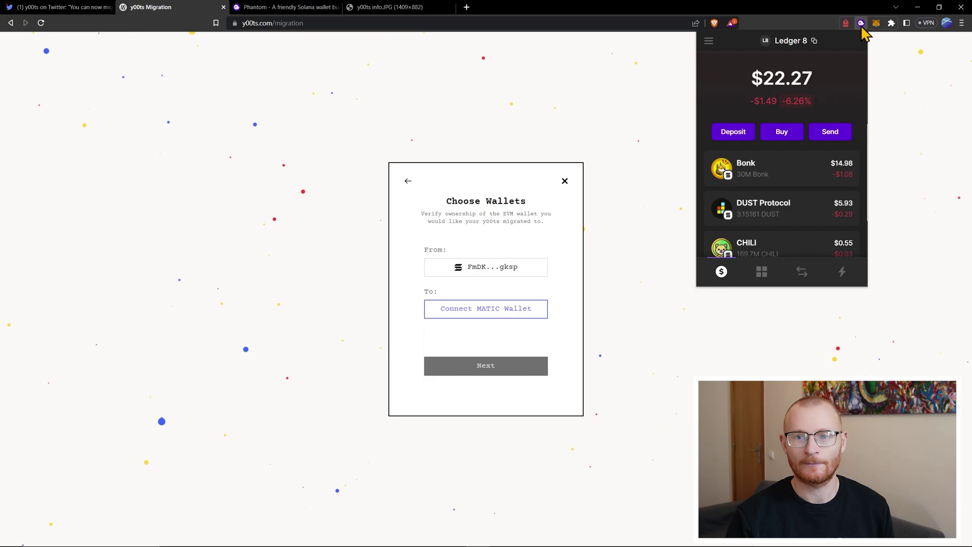
left_click(709, 41)
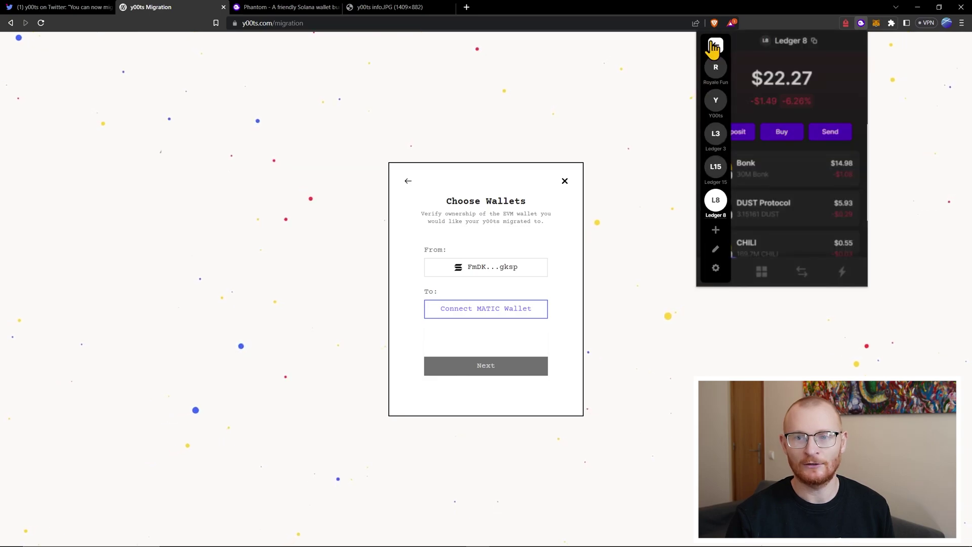
mouse_move(719, 116)
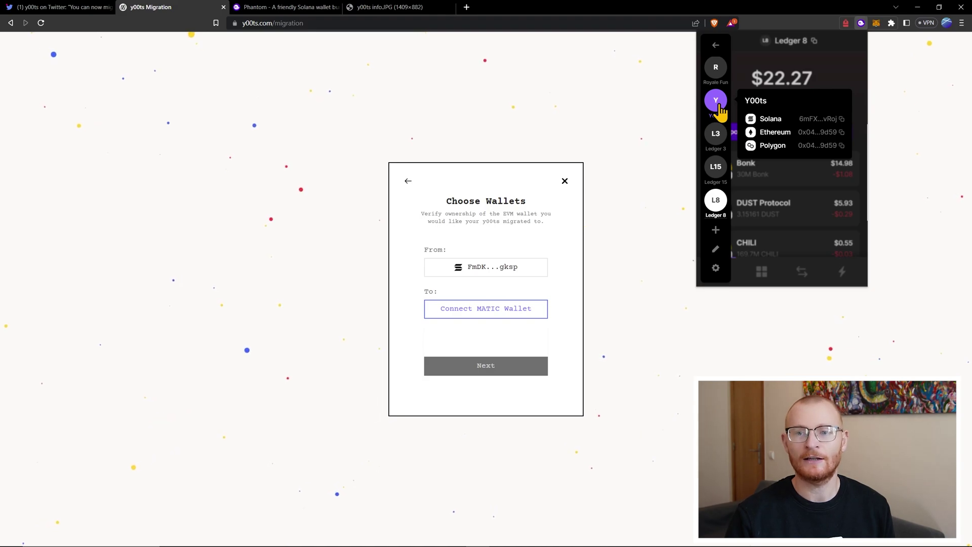
left_click(718, 106)
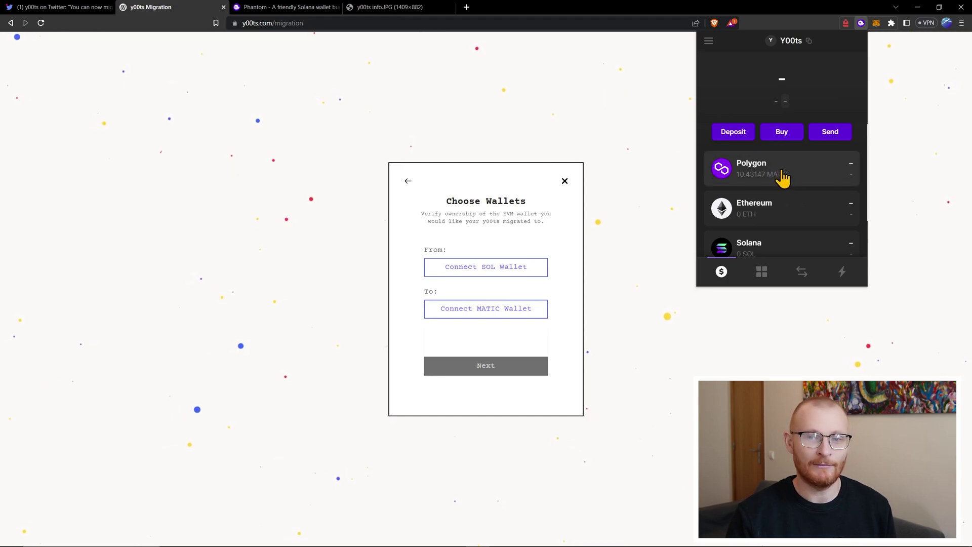
left_click(708, 41)
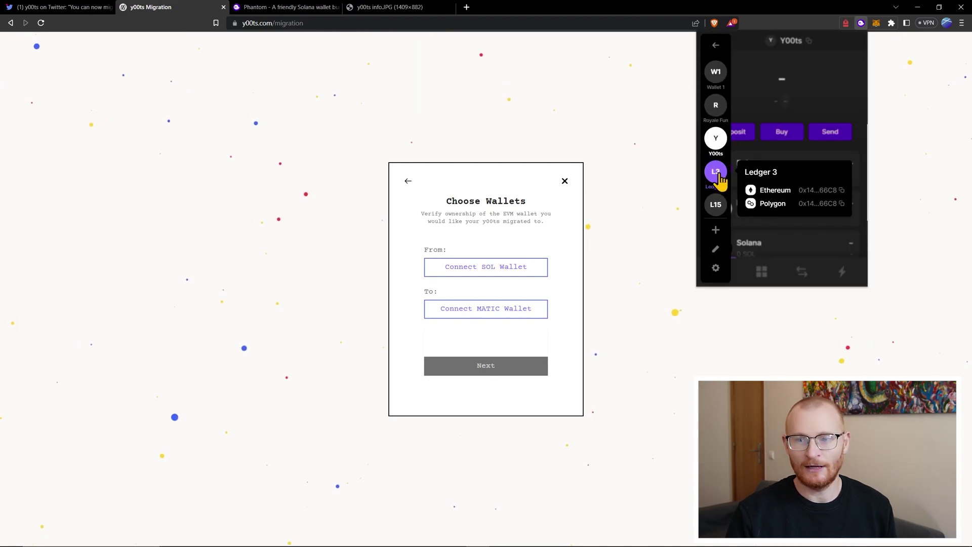
left_click(718, 175)
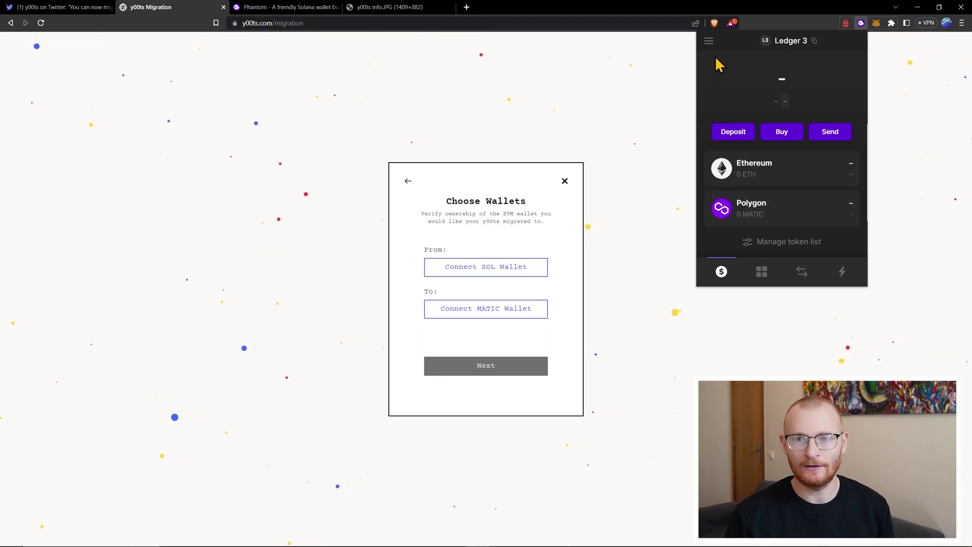
left_click(708, 41)
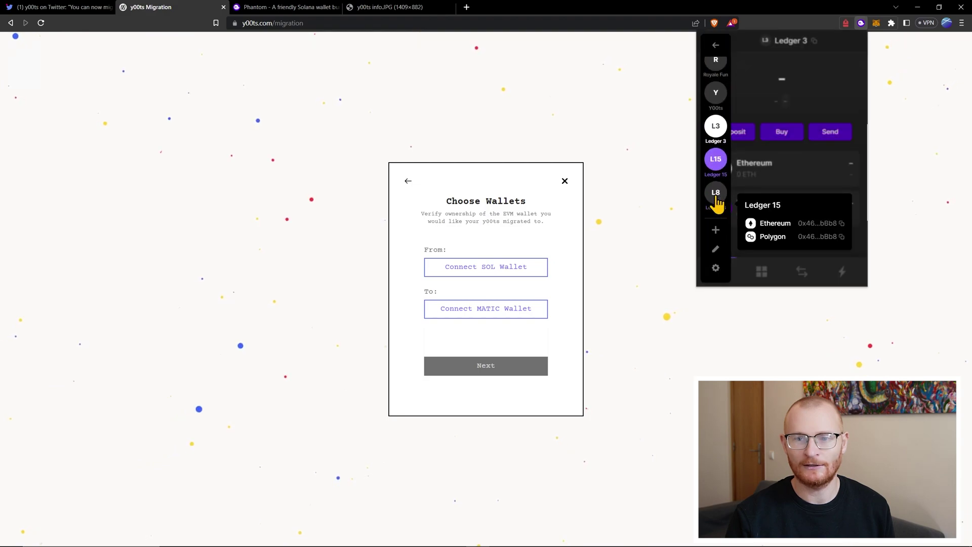
left_click(716, 202)
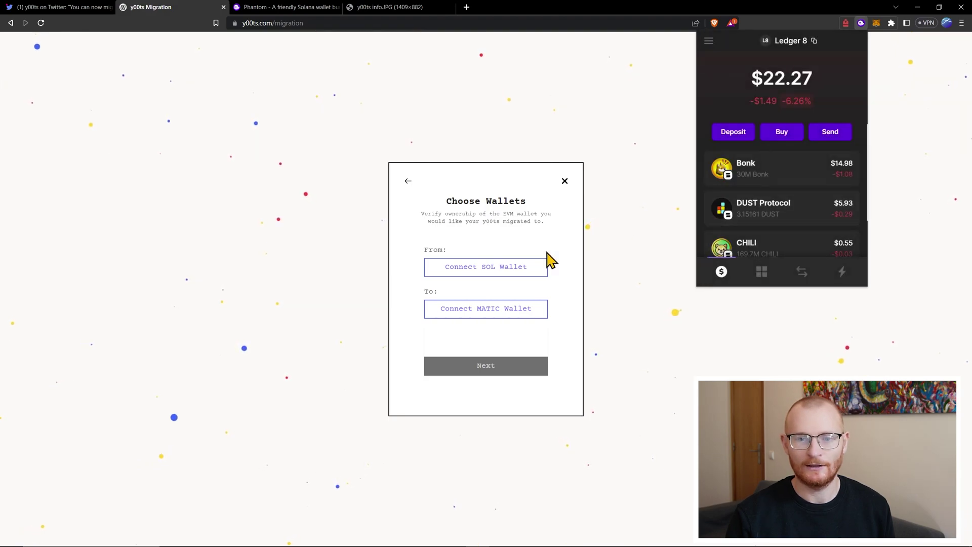
Connect Phantom as the Solana source wallet and begin the Polygon wallet connection.
left_click(503, 273)
left_click(471, 327)
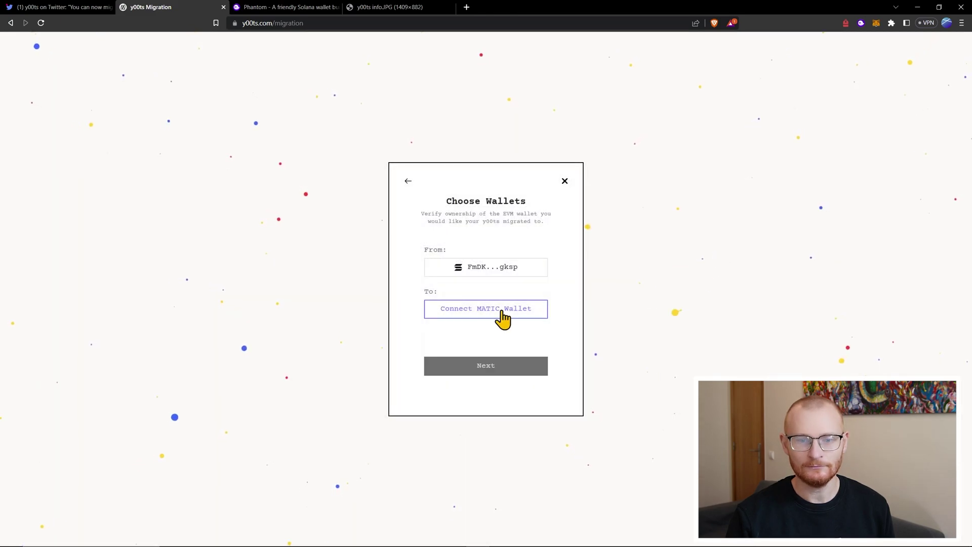
left_click(485, 314)
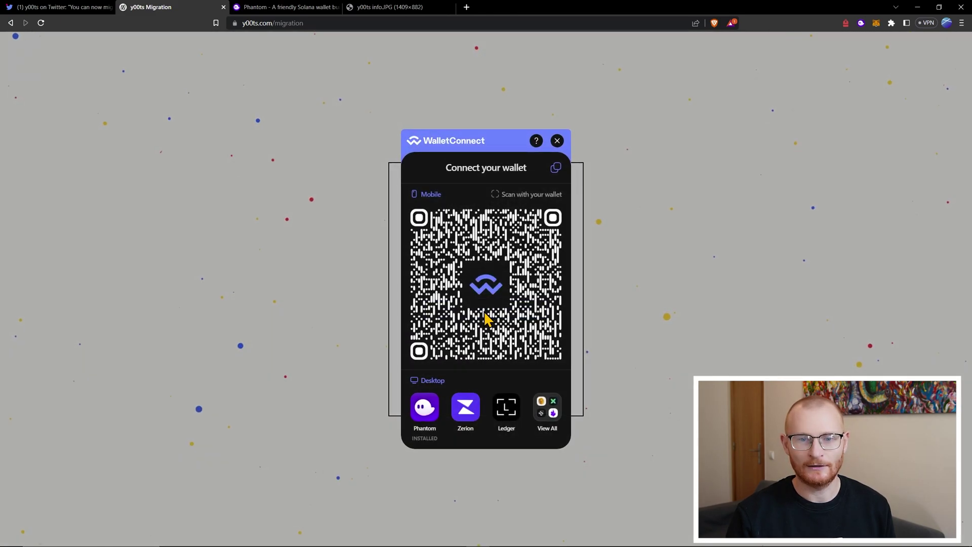
Choose the Phantom desktop wallet in WalletConnect and switch Phantom to Ledger 3.
left_click(425, 412)
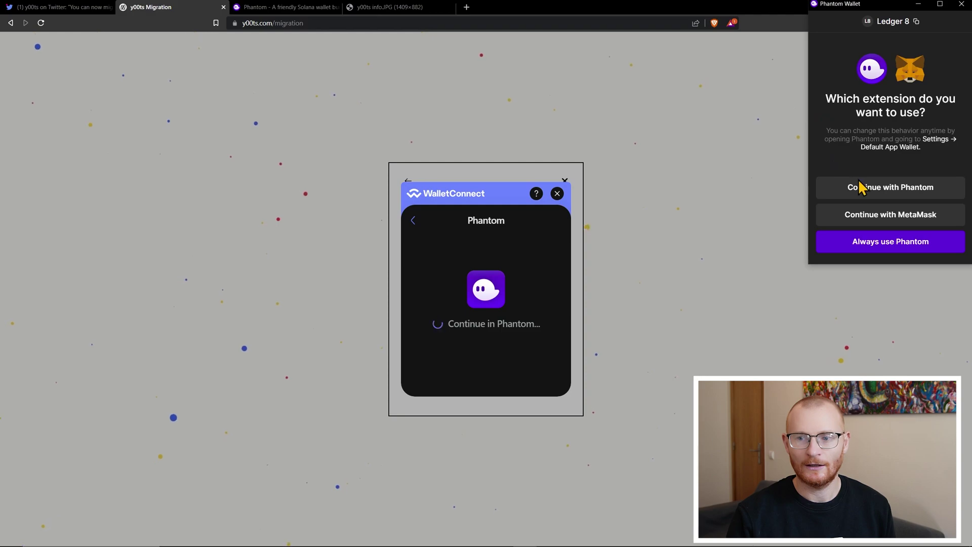
left_click(964, 6)
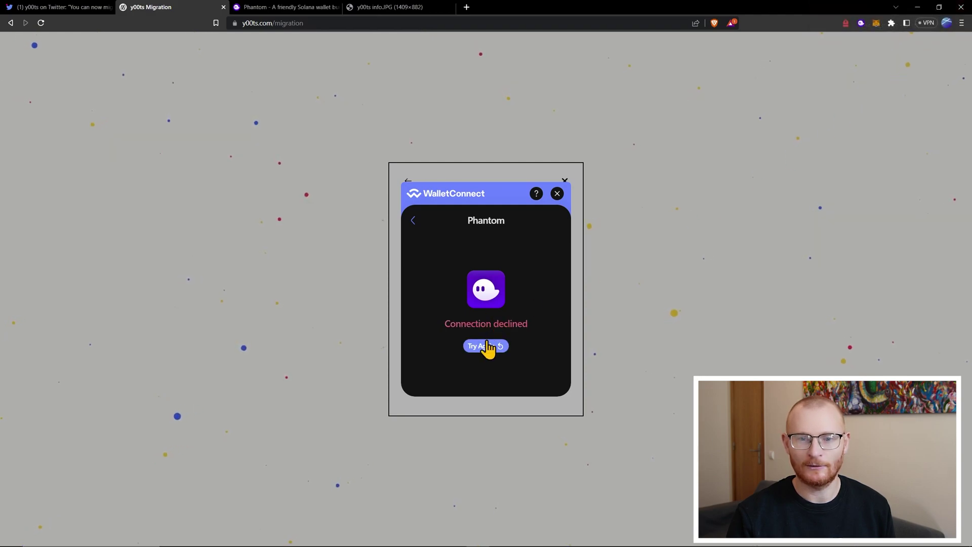
left_click(861, 23)
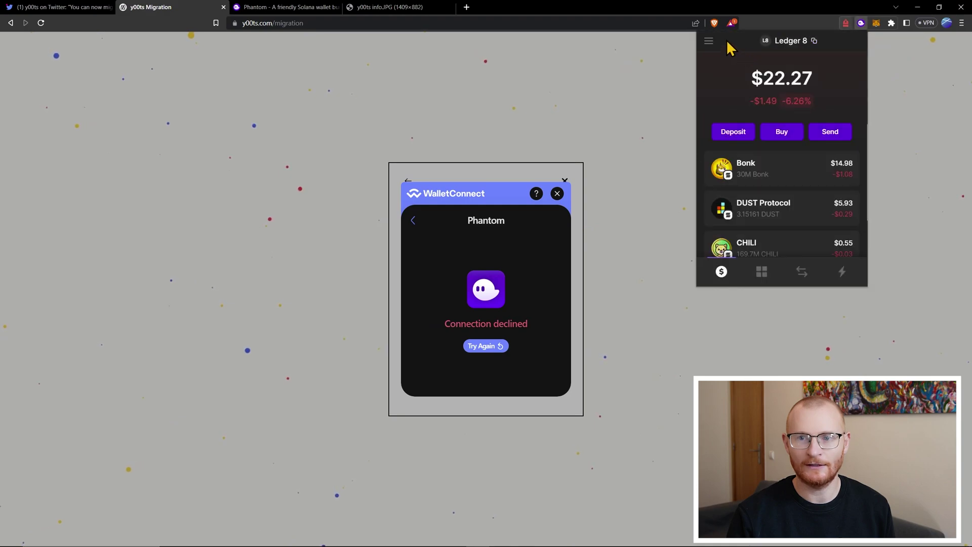
left_click(709, 41)
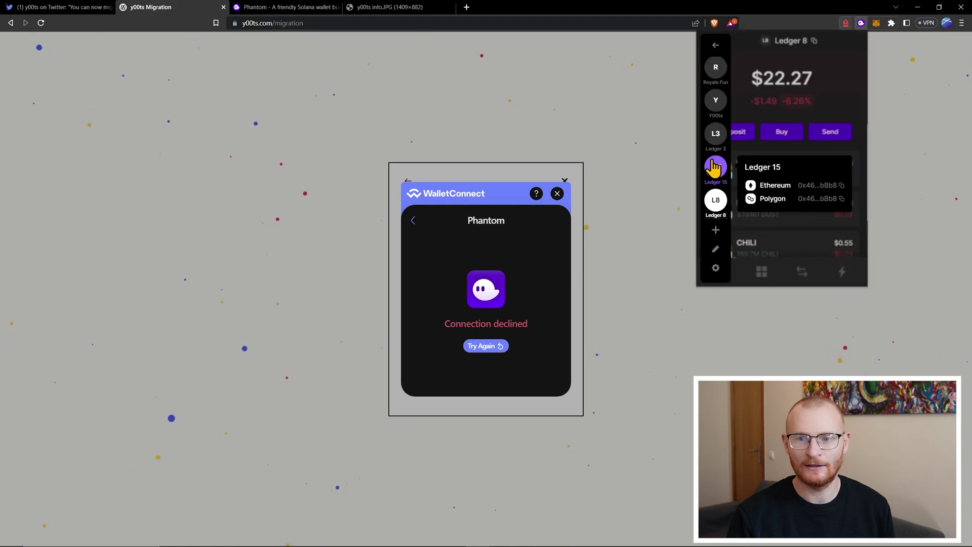
left_click(716, 135)
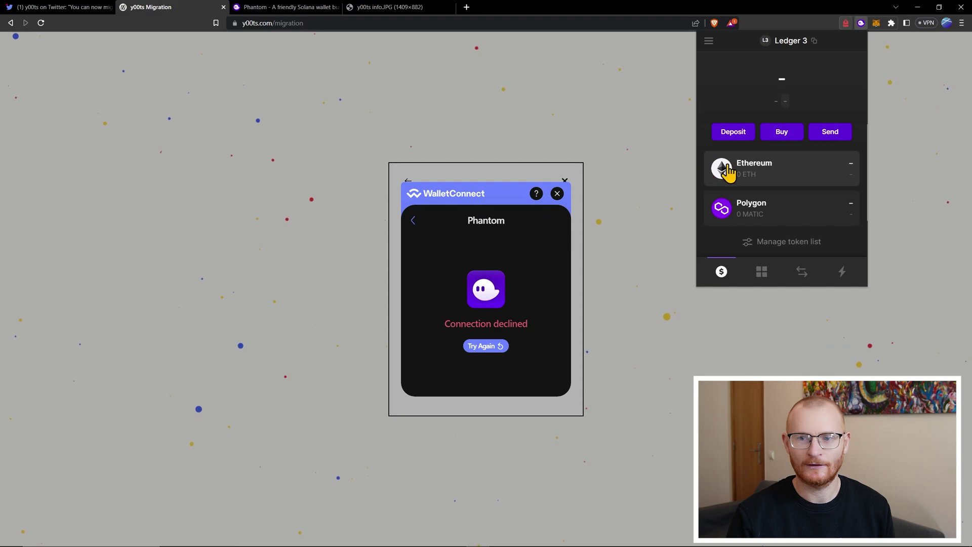
Retry the Polygon connection, continue with Phantom, and approve the Ledger 3 wallet.
left_click(485, 346)
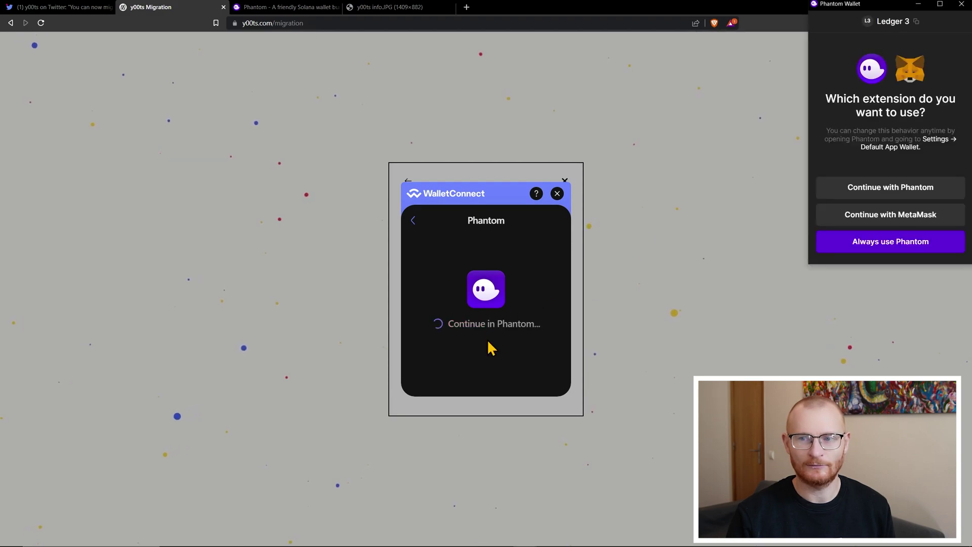
left_click(900, 190)
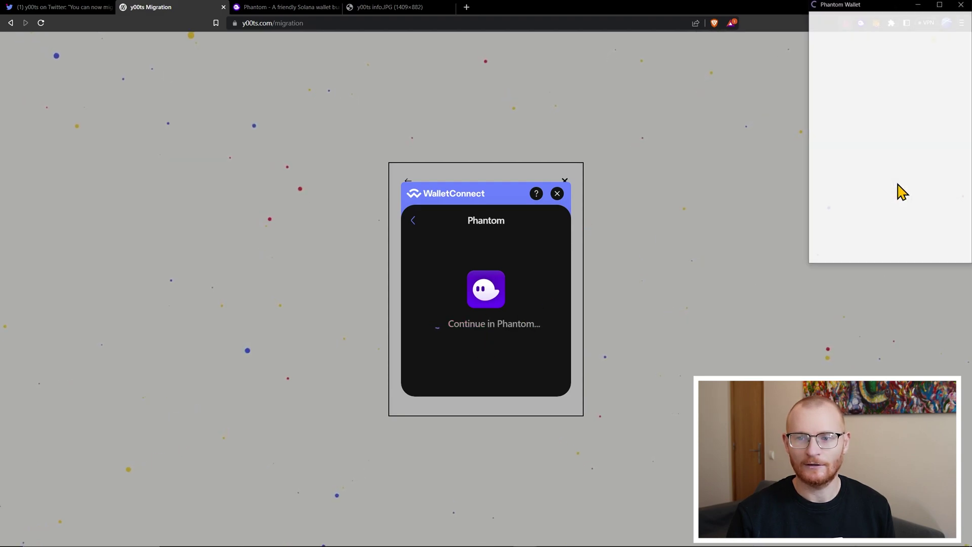
left_click(921, 248)
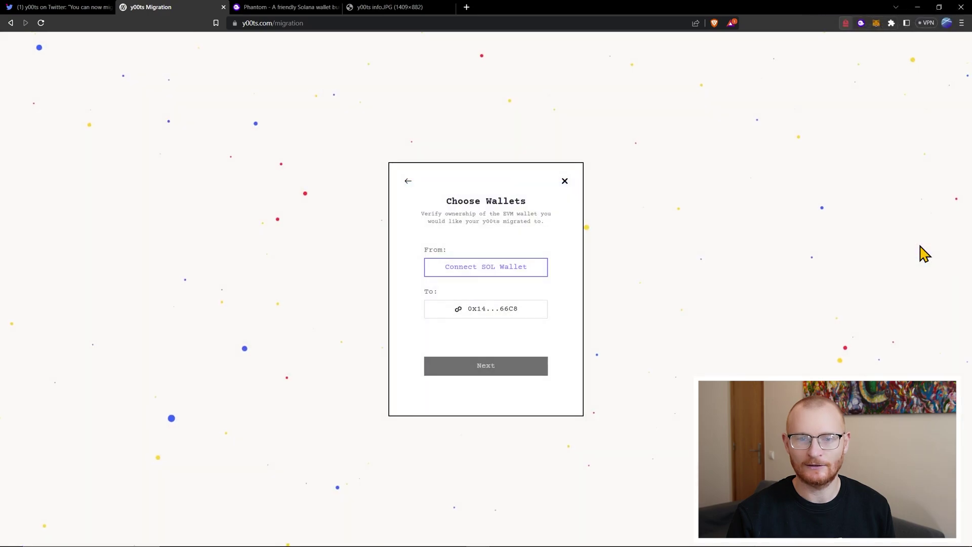
Switch Phantom through Ledger 15 to the Ledger 8 account for the Solana source.
left_click(504, 267)
left_click(461, 328)
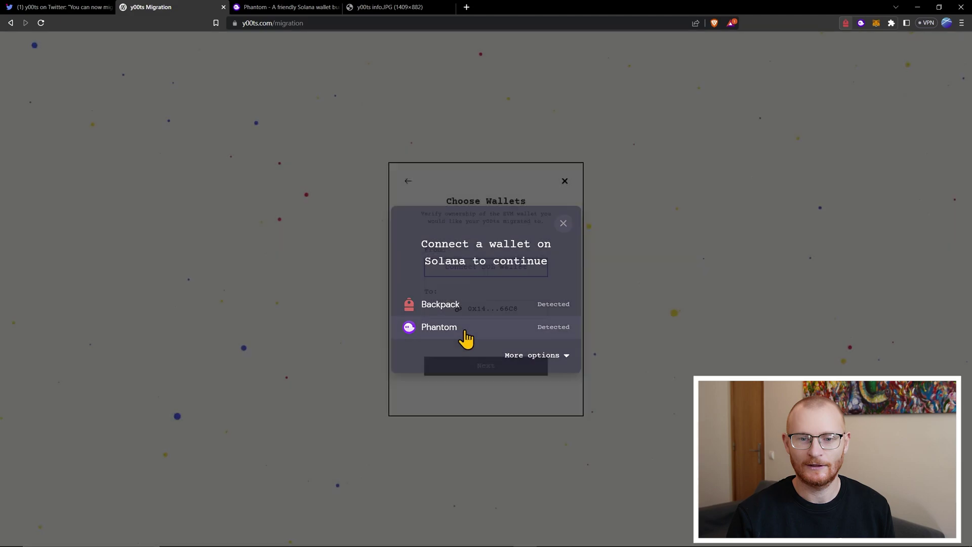
left_click(861, 24)
left_click(711, 43)
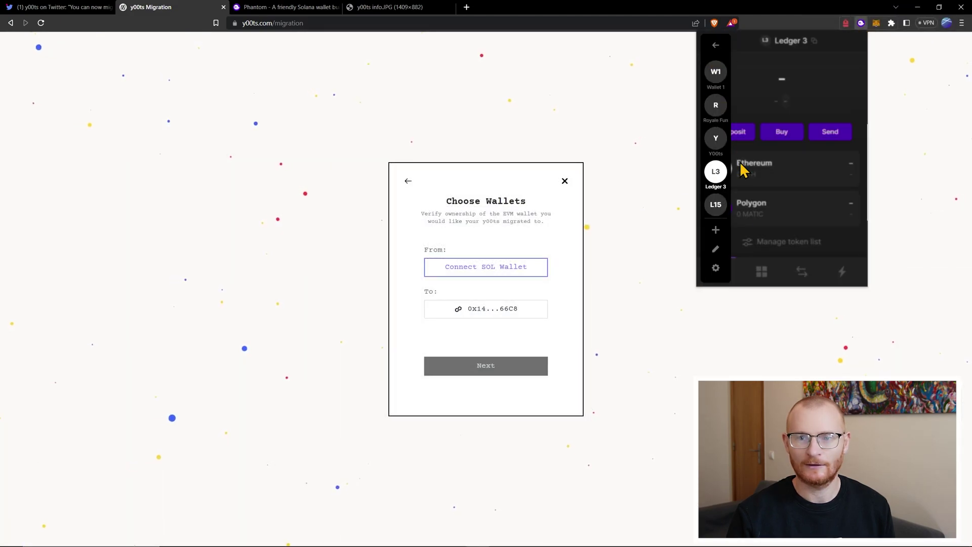
left_click(715, 204)
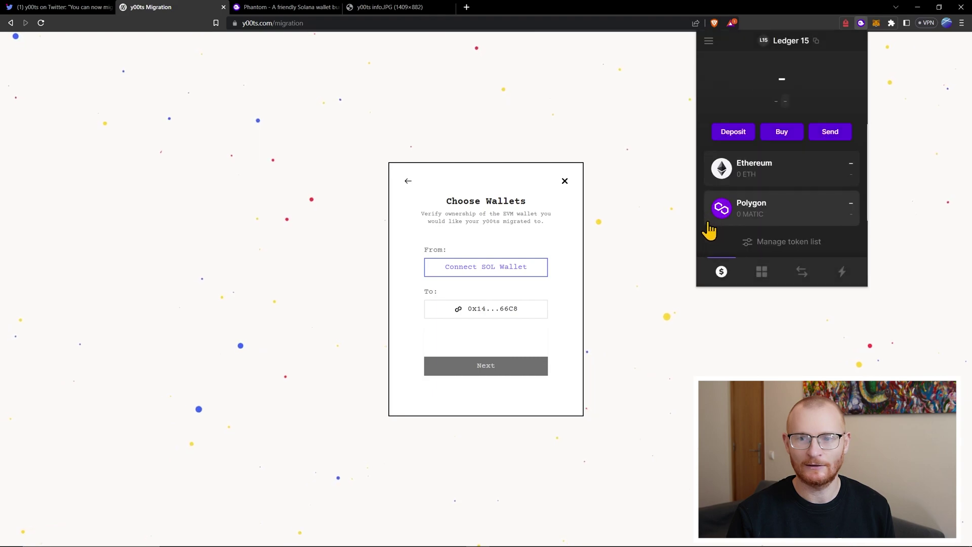
left_click(709, 41)
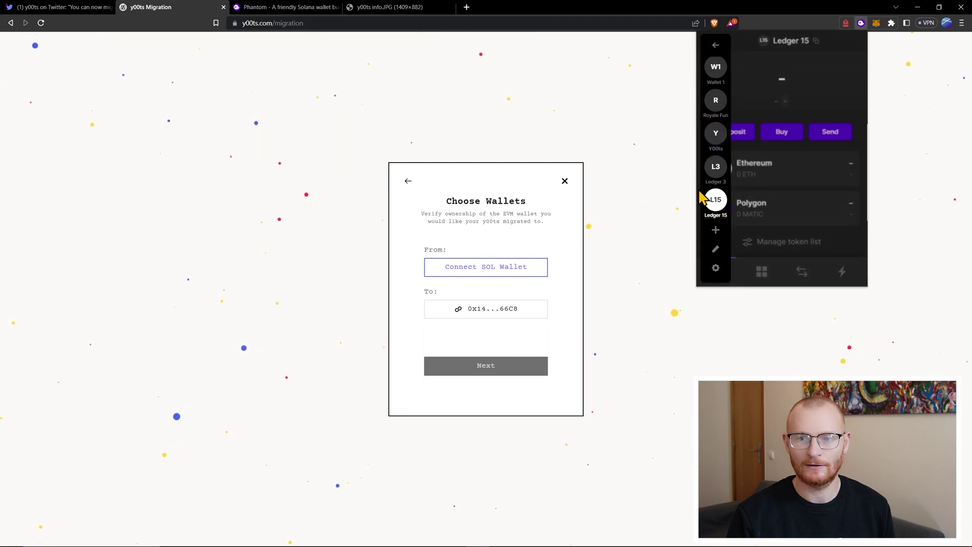
scroll(705, 200, "down", 1)
left_click(717, 195)
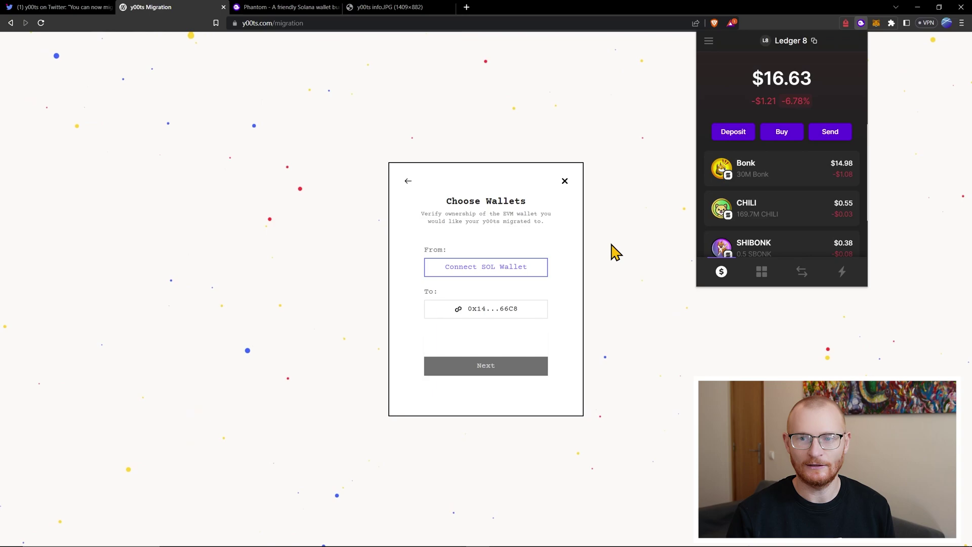
Connect Phantom's Ledger 8 as the SOL source wallet and proceed to y00t selection.
left_click(502, 276)
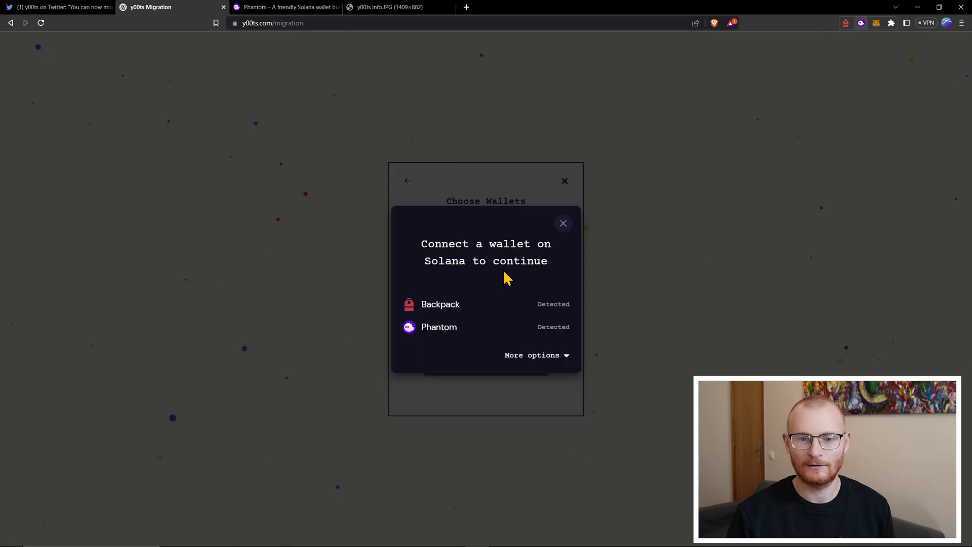
left_click(447, 327)
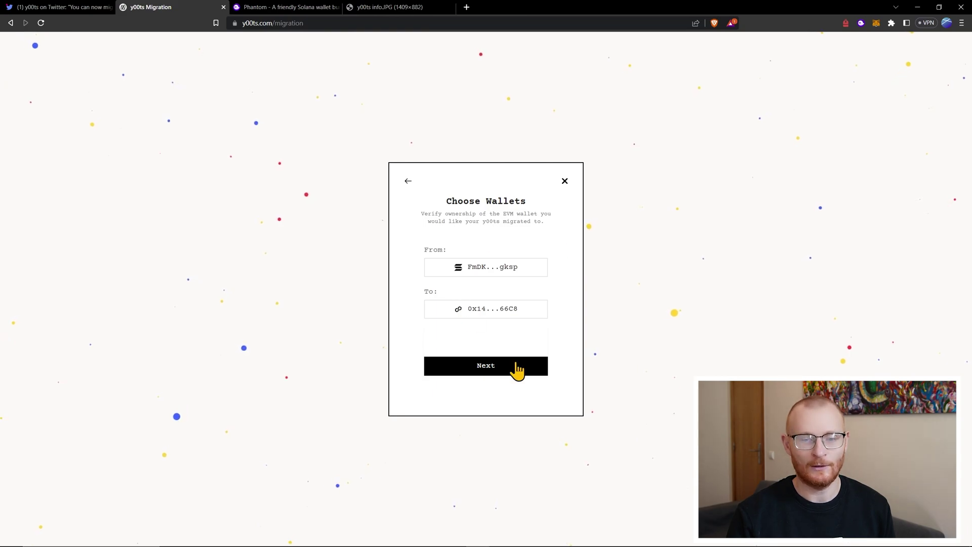
left_click(504, 372)
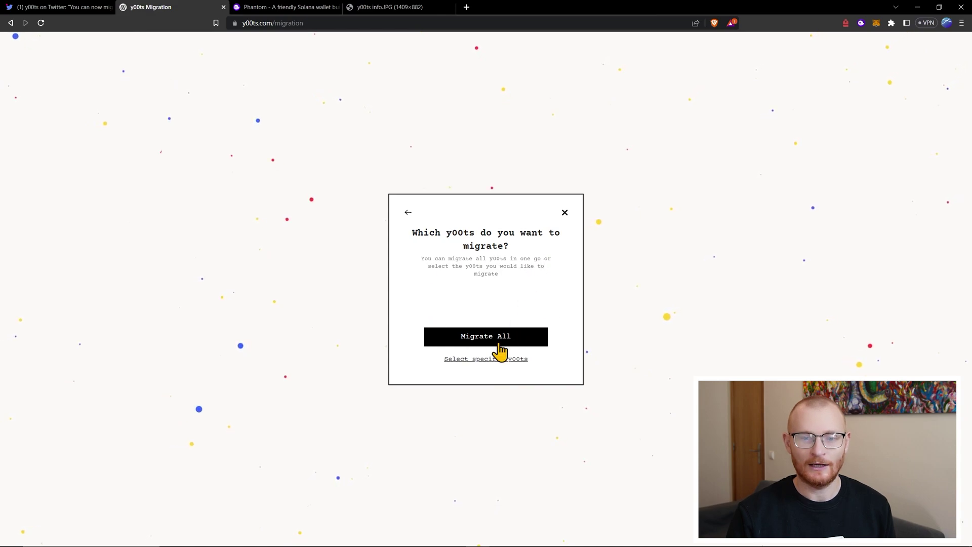
Select only y00t 4706 via 'Select specific y00ts' and continue to confirmation.
left_click(494, 361)
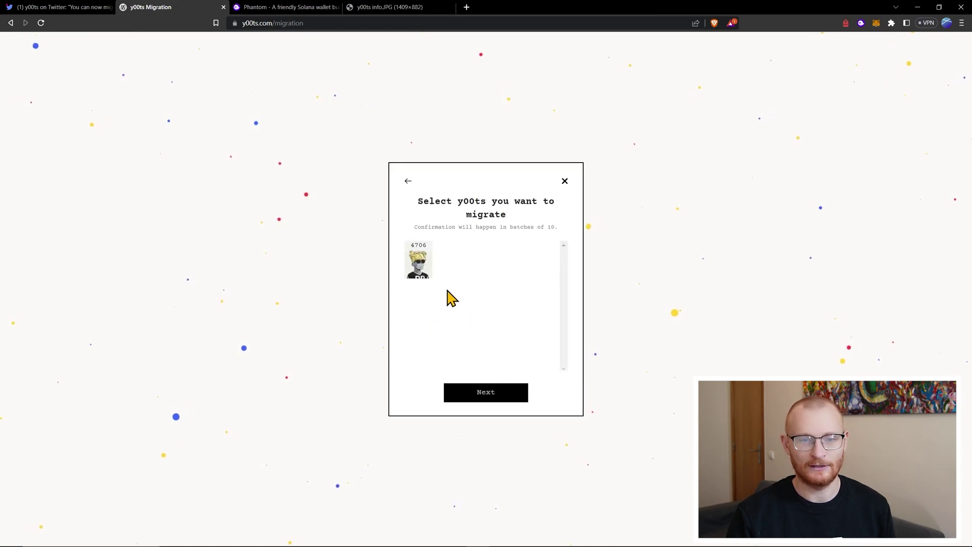
left_click(418, 262)
left_click(507, 399)
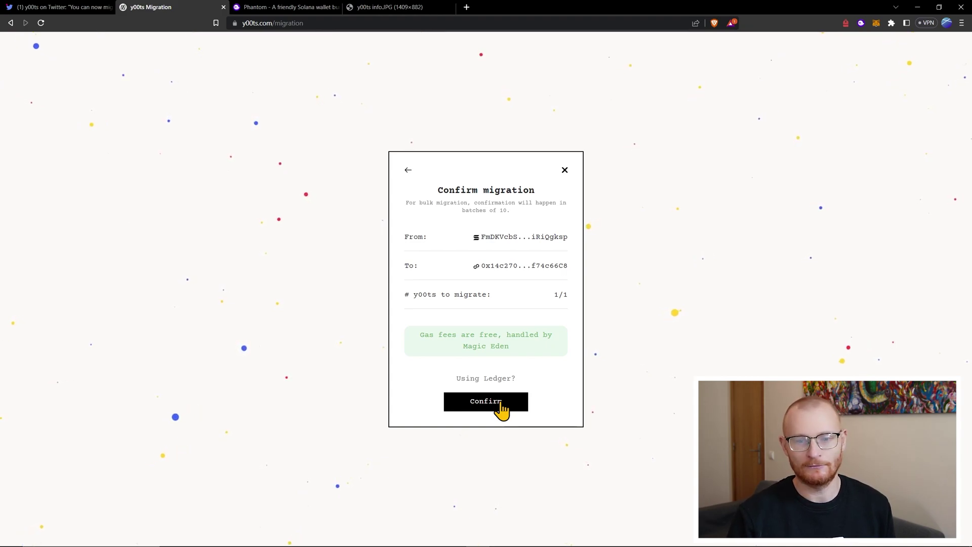
Confirm migrating y00t 4706, approve it in Phantom, then view the y00ts info.JPG tab.
left_click(499, 403)
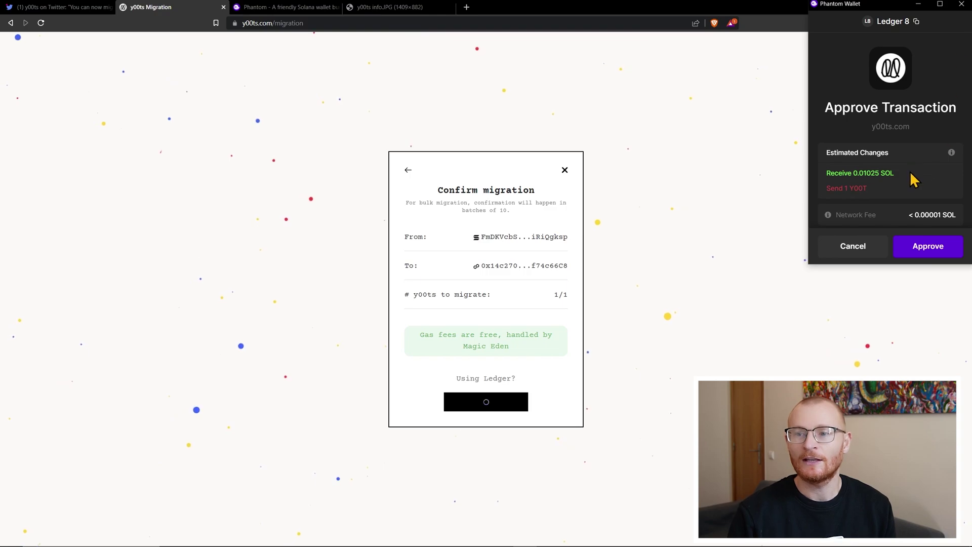
left_click(928, 247)
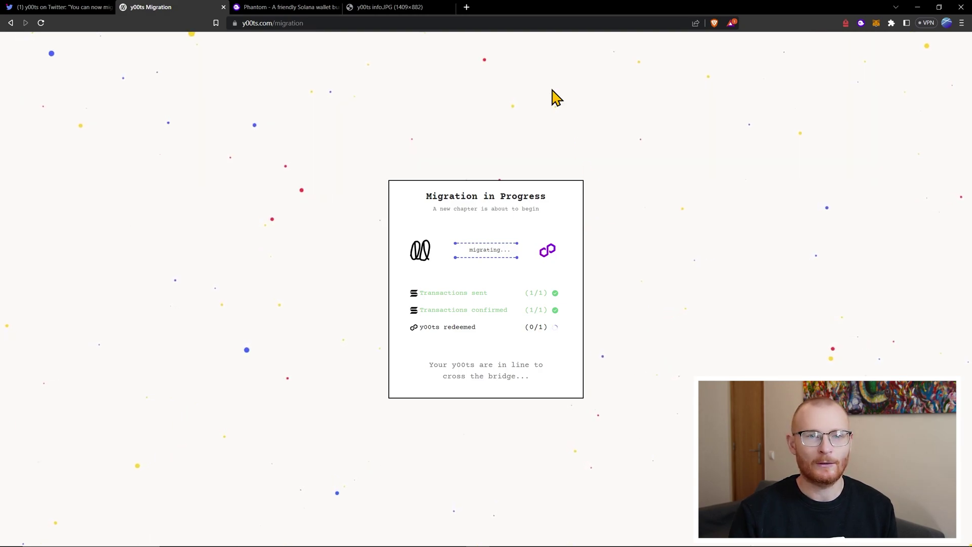
left_click(413, 14)
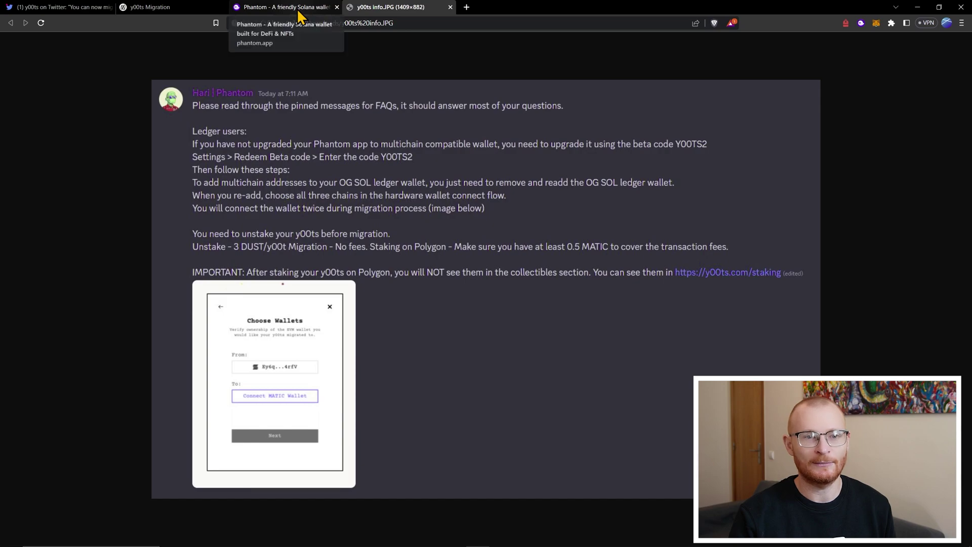
Switch back to the y00ts Migration tab to check the migration progress.
left_click(178, 10)
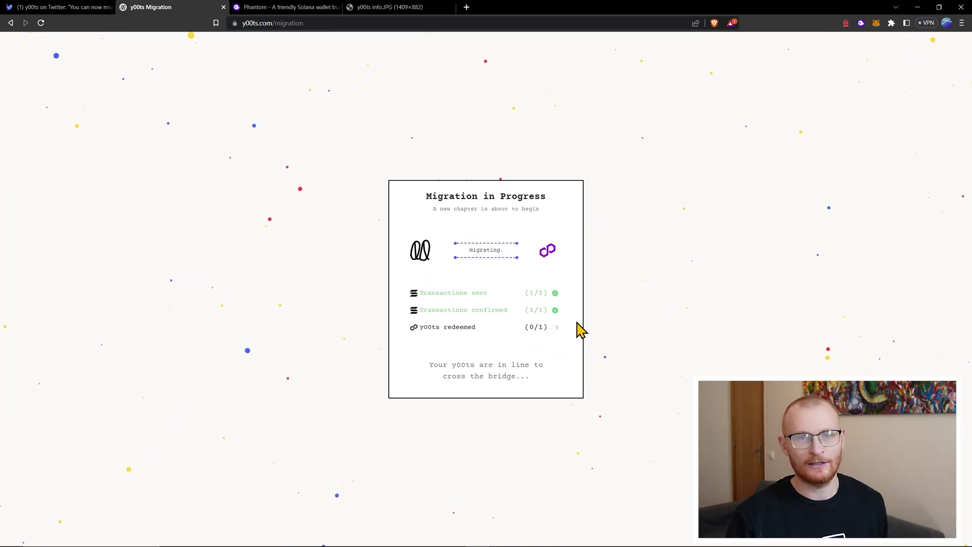
Open a new tab and load PolygonScan's Gas Tracker from the 'pol' address-bar suggestion.
left_click(466, 7)
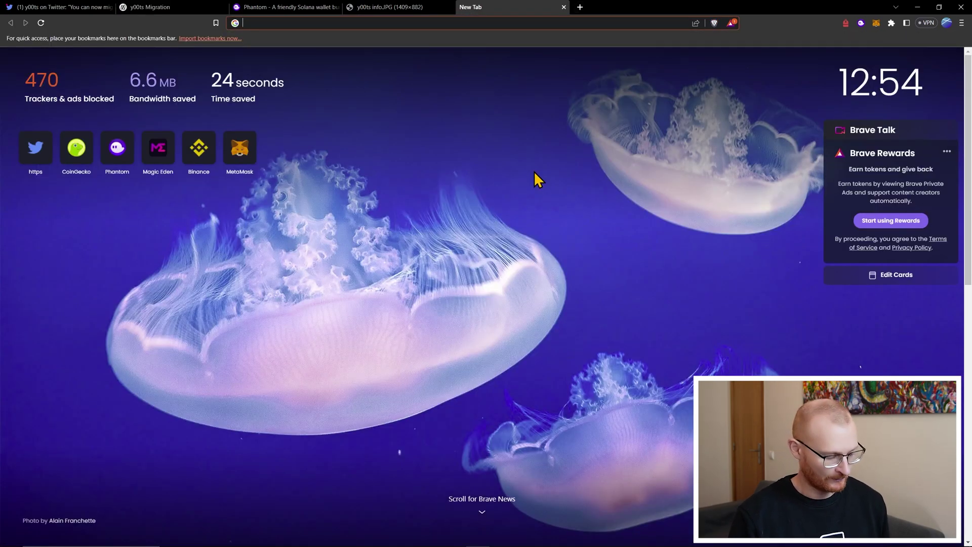
type("pol")
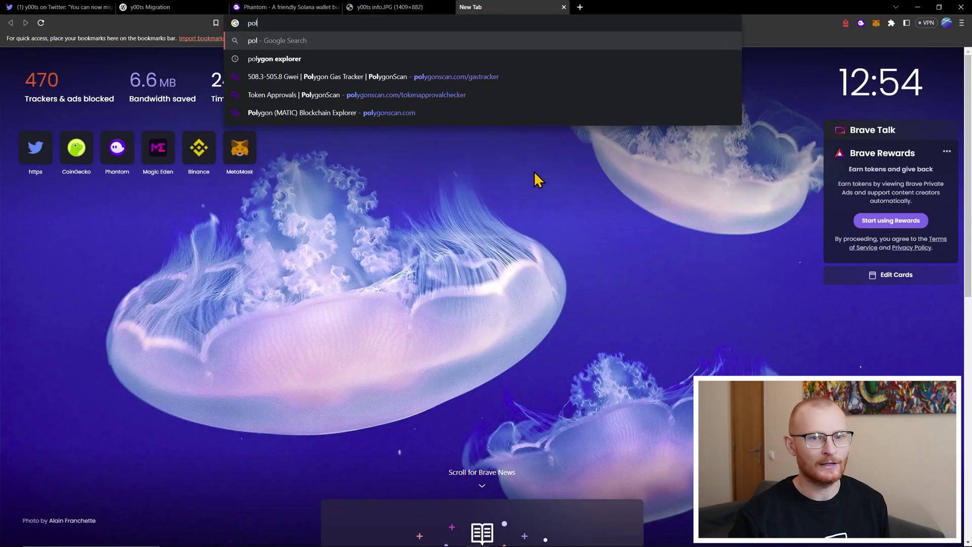
left_click(387, 77)
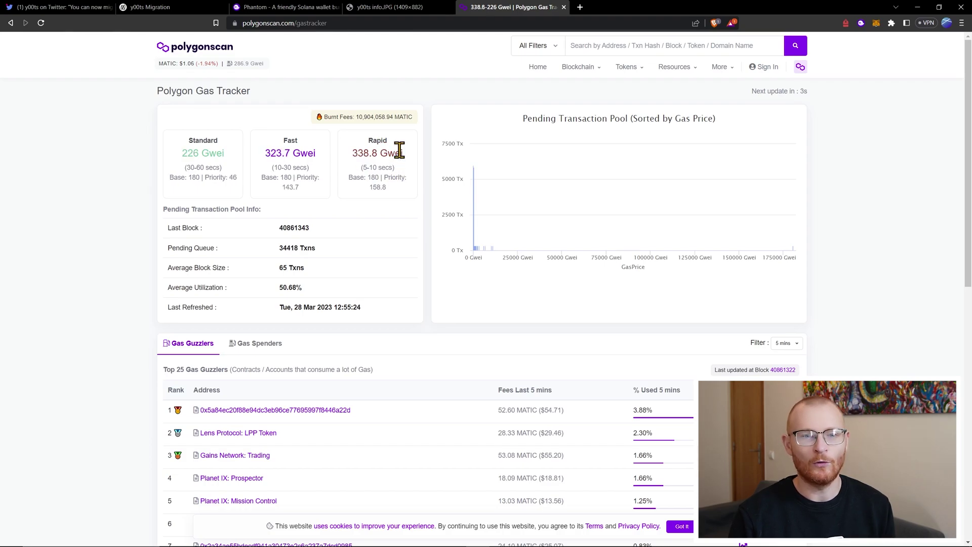
Bookmark the Polygonscan Gas Tracker page, then check the y00ts Migration tab, now showing Success.
left_click(216, 23)
left_click(293, 110)
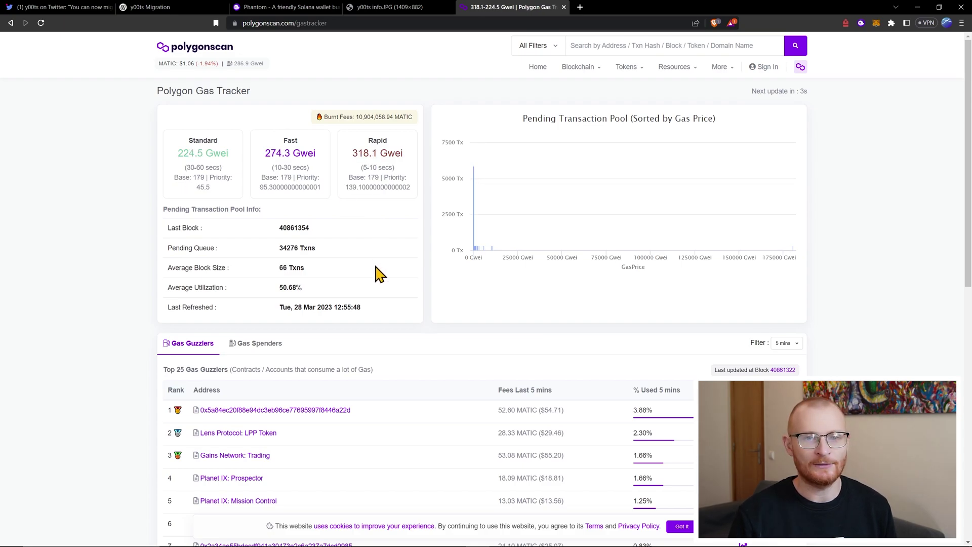
left_click(206, 50)
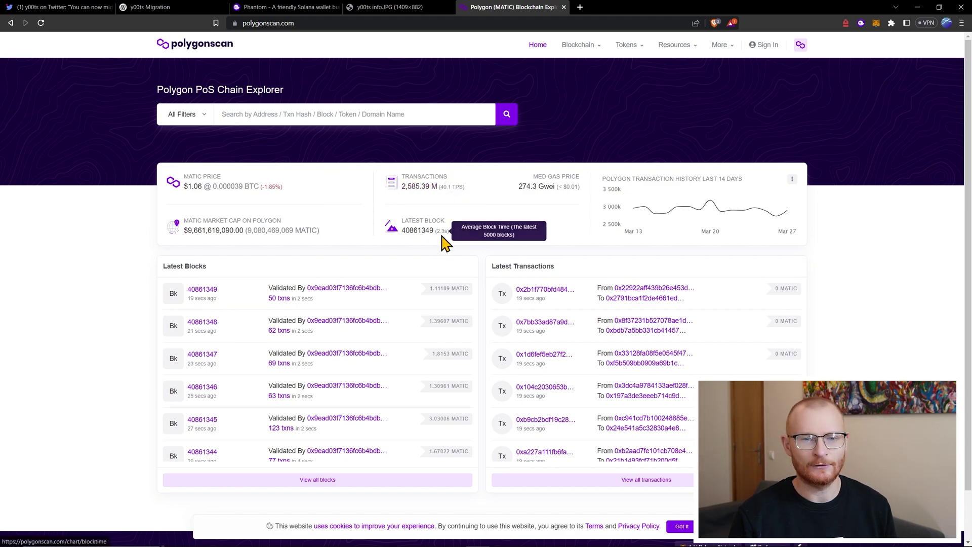
left_click(10, 23)
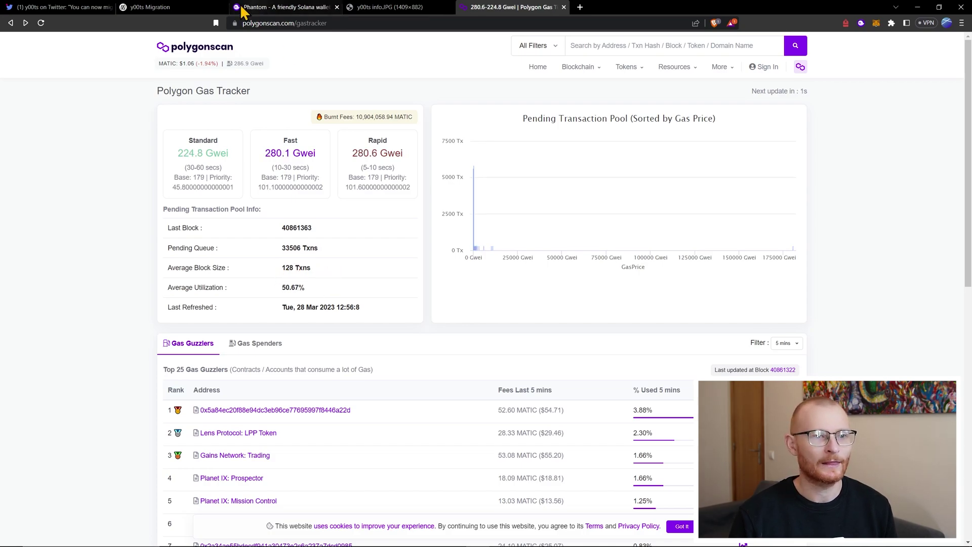
left_click(194, 12)
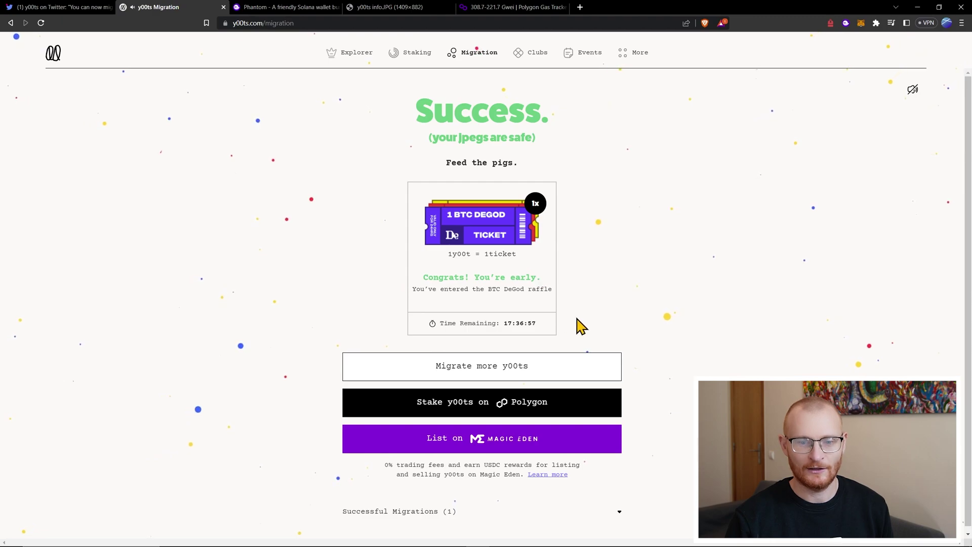
Switch Phantom to the Ledger 3 account, view its collectibles, then reopen the y00ts info.JPG screenshot.
left_click(845, 24)
left_click(697, 43)
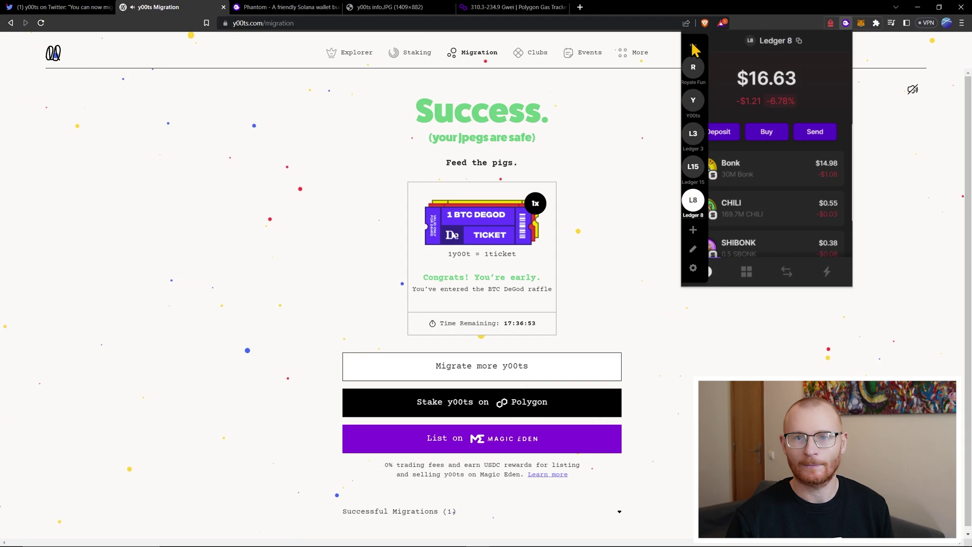
left_click(700, 144)
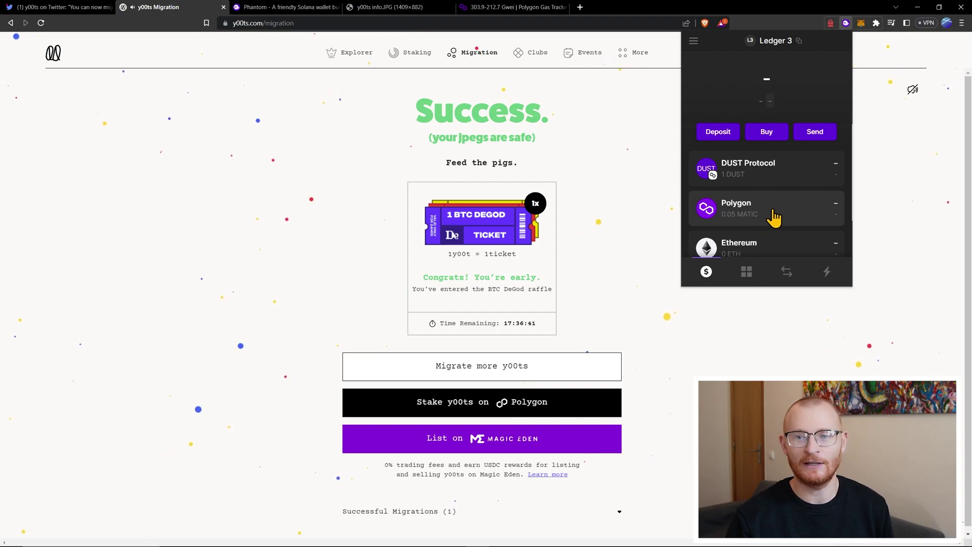
scroll(773, 220, "down", 2)
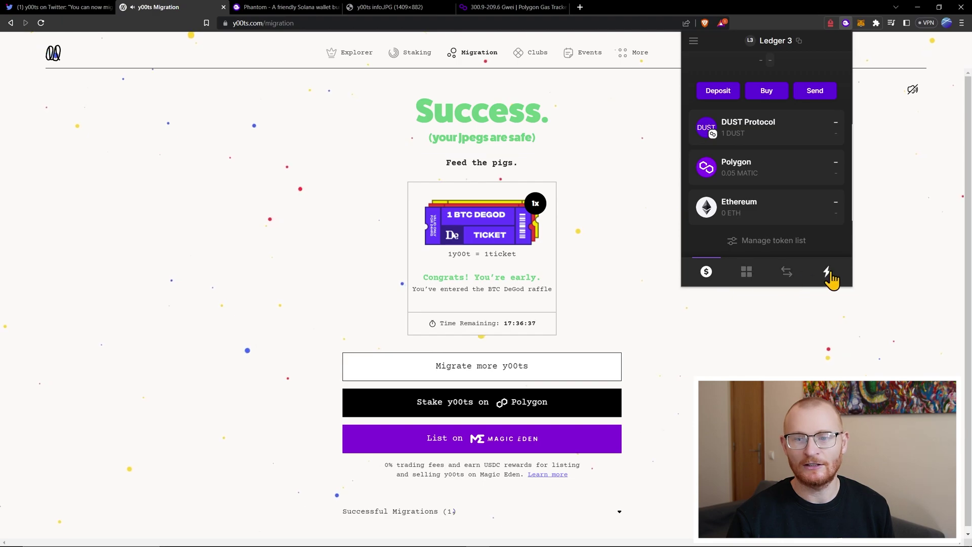
left_click(746, 272)
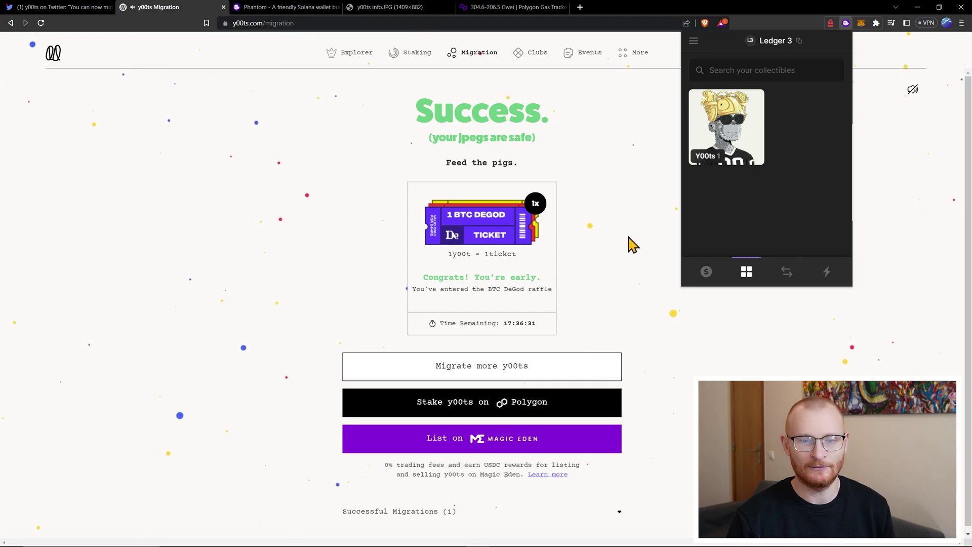
left_click(396, 10)
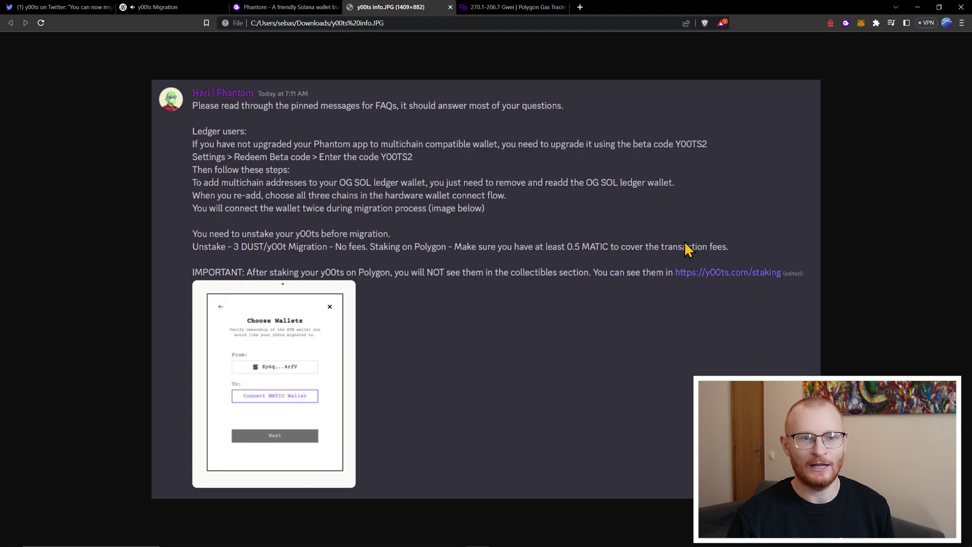
From the y00ts Migration success page, follow 'List on Magic Eden' to the Polygon y00ts collection.
left_click(162, 7)
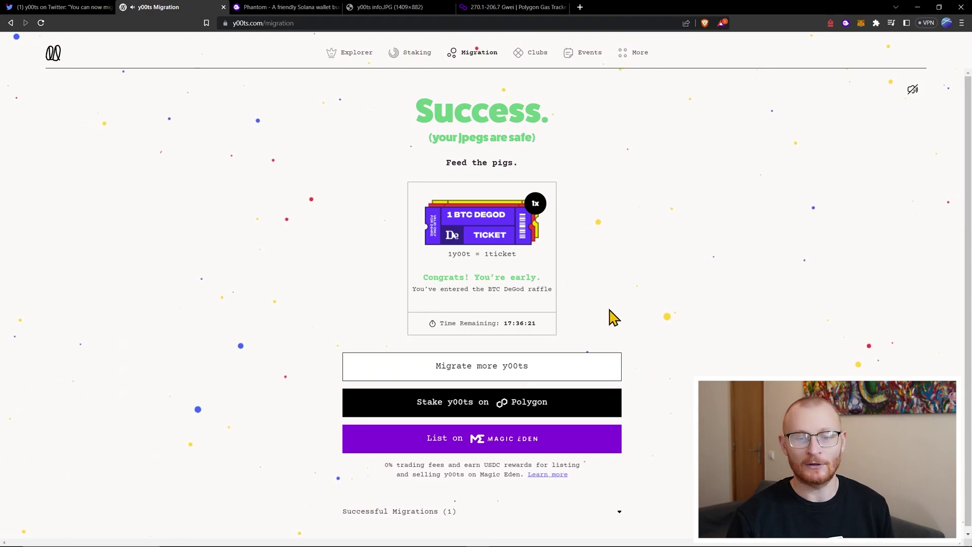
left_click(519, 443)
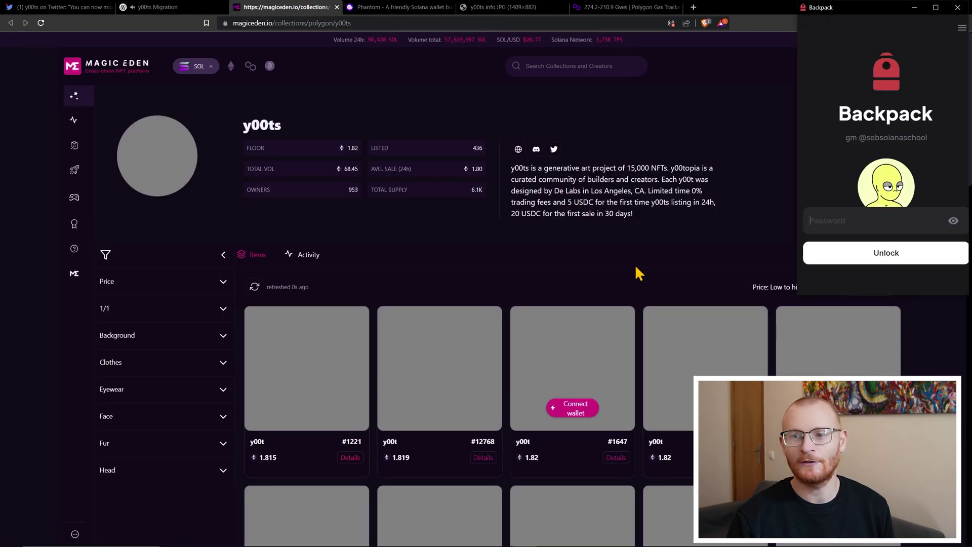
Dismiss the Backpack unlock window and connect the Phantom wallet to Magic Eden.
left_click(957, 7)
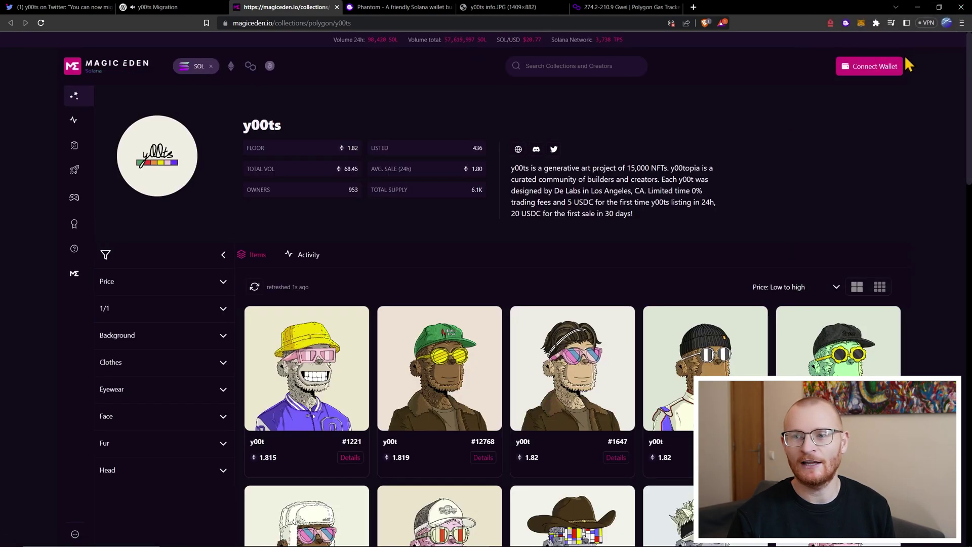
left_click(845, 23)
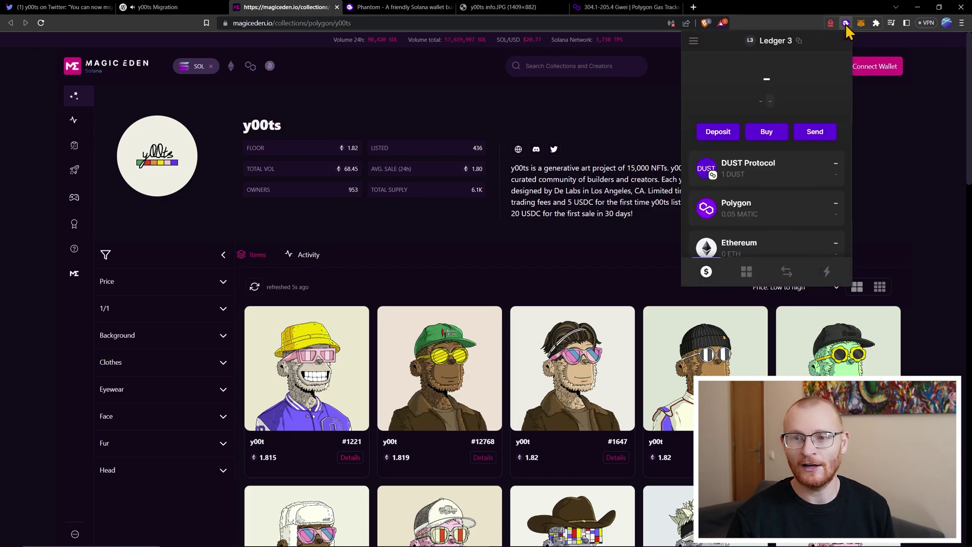
left_click(887, 66)
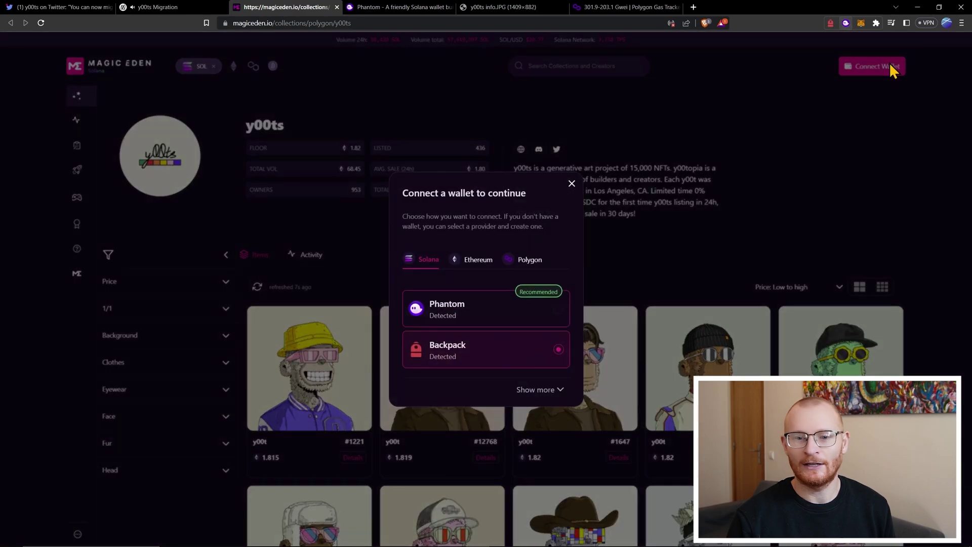
left_click(486, 314)
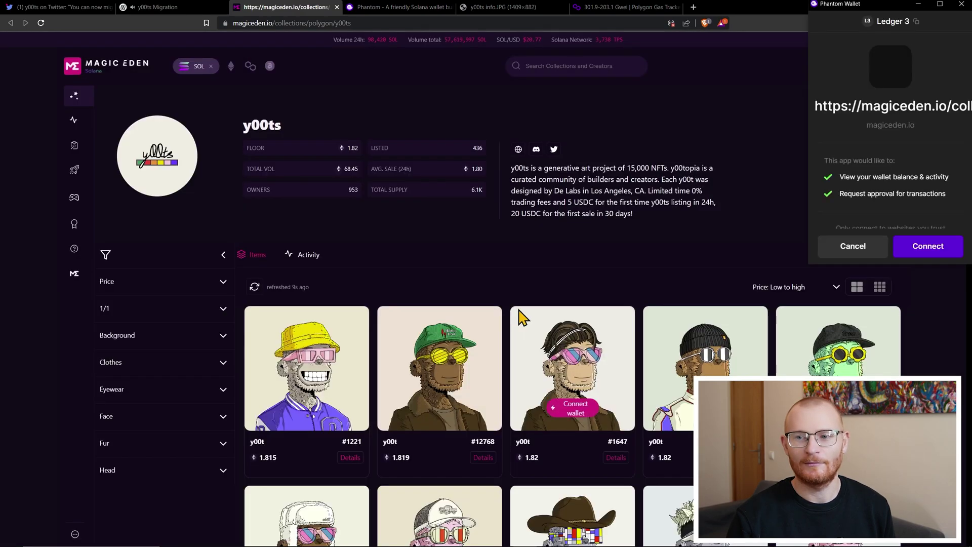
left_click(925, 245)
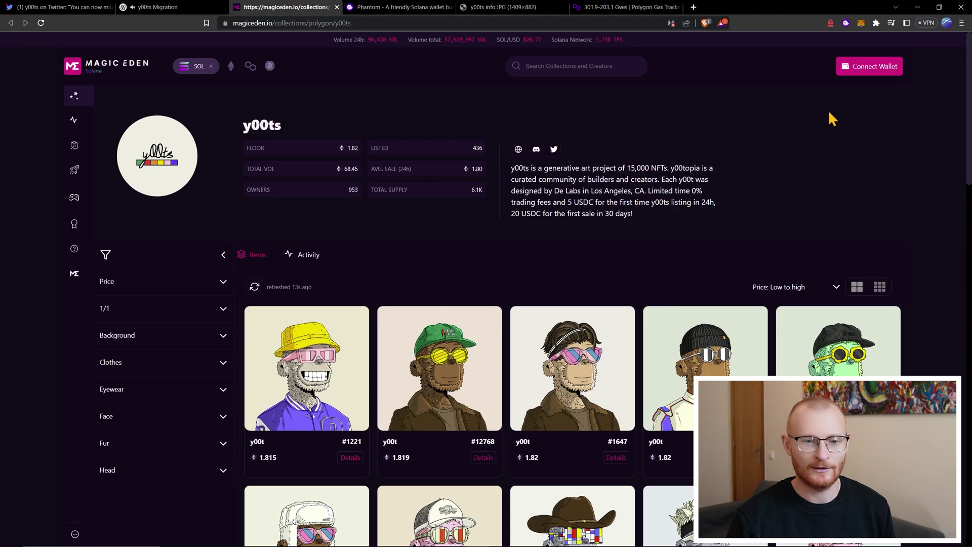
Reconnect Phantom on the Polygon network, verify it as a new wallet, and bring up the account menu.
left_click(868, 67)
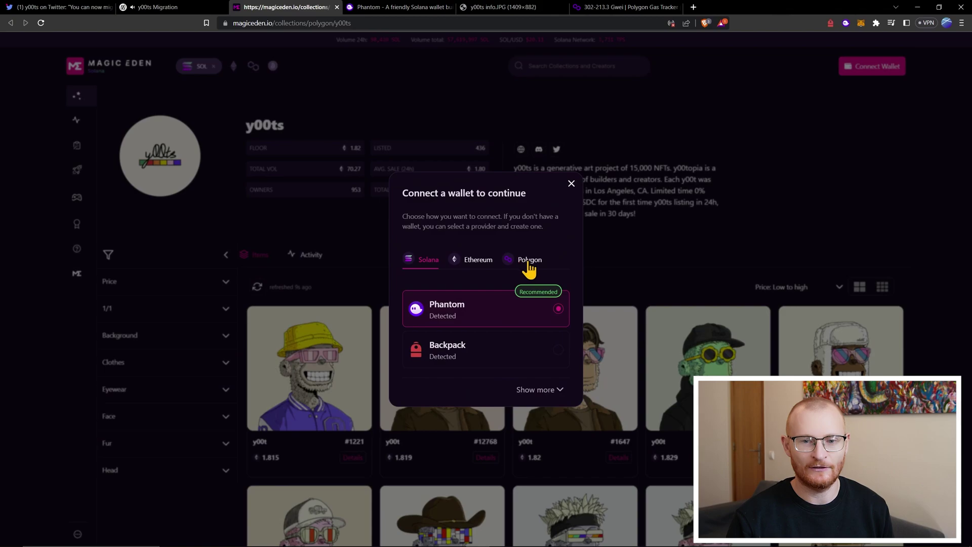
left_click(528, 262)
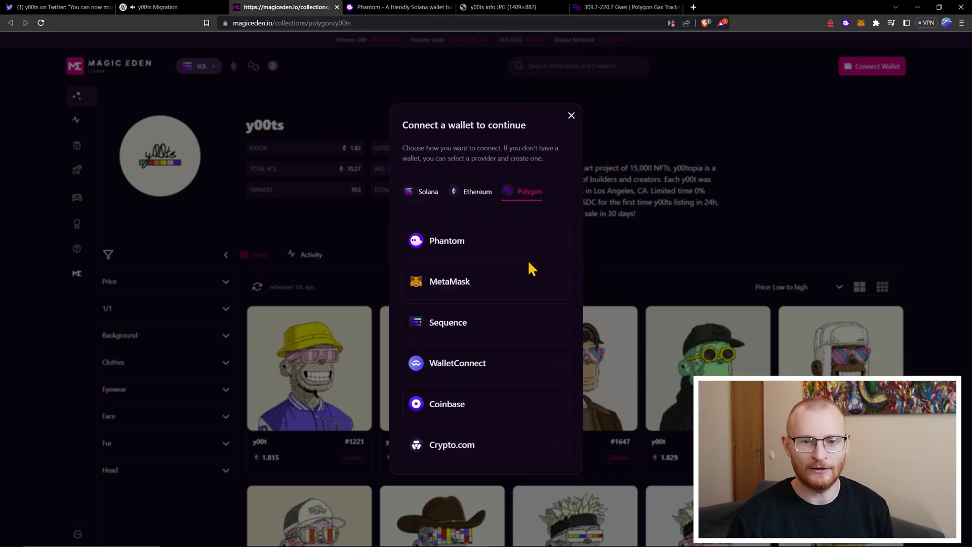
left_click(483, 246)
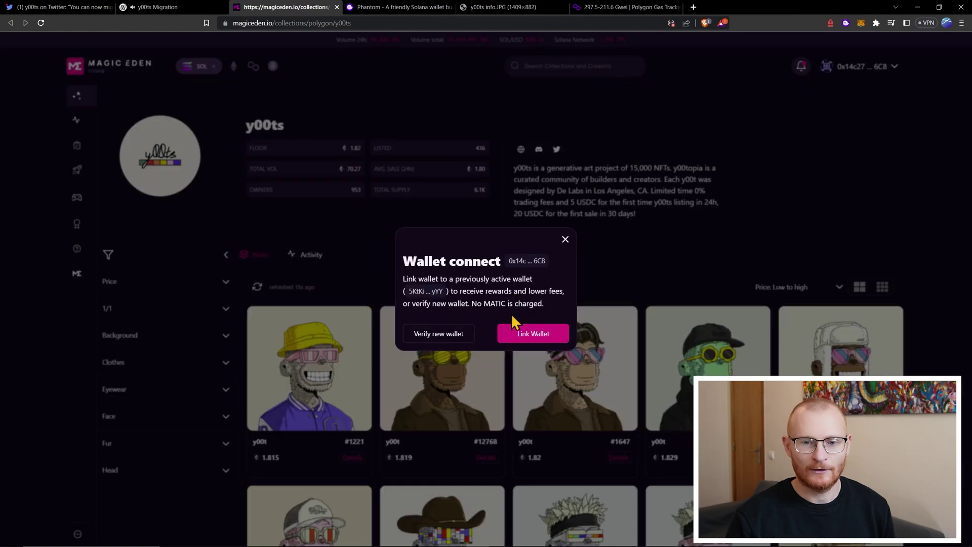
left_click(444, 333)
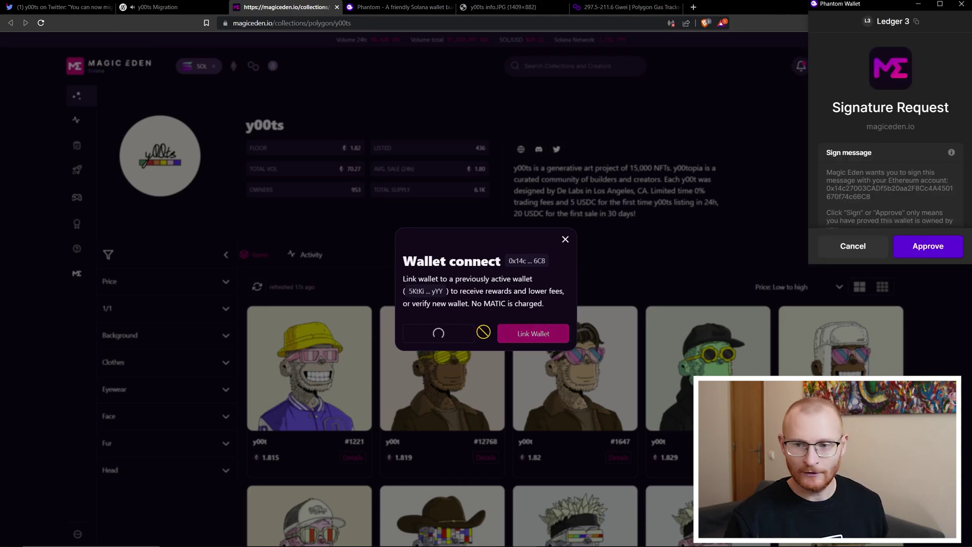
left_click(928, 246)
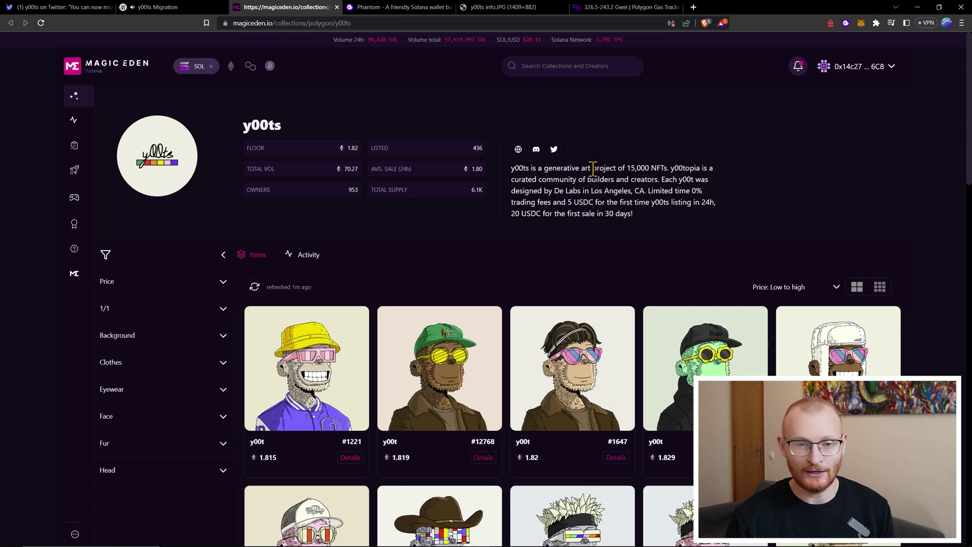
left_click(879, 66)
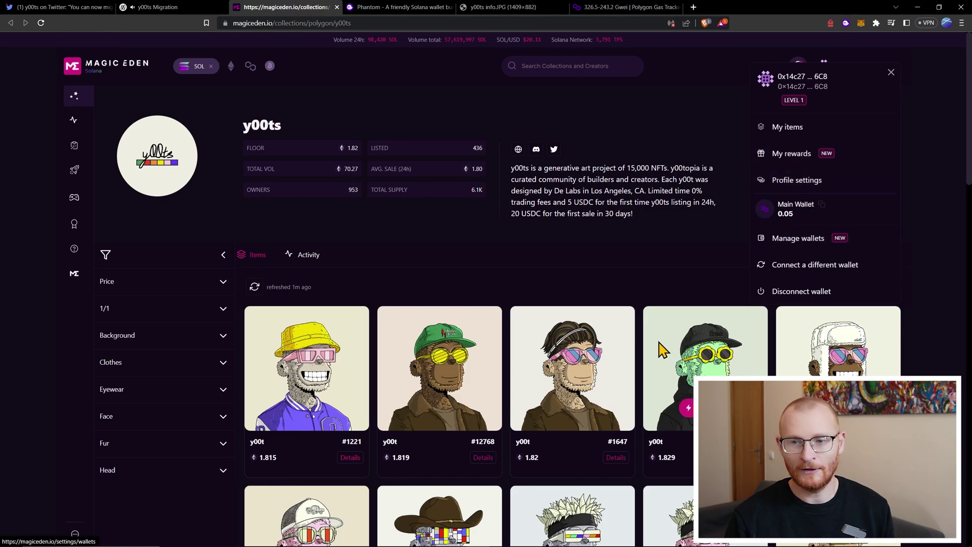
Open y00t #4706's details page from My items.
left_click(777, 138)
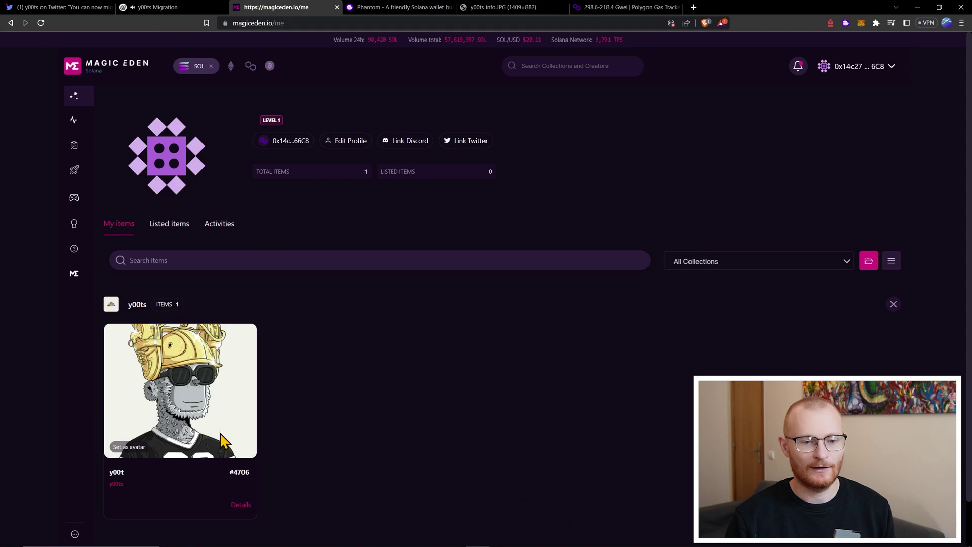
scroll(222, 446, "down", 1)
left_click(238, 467)
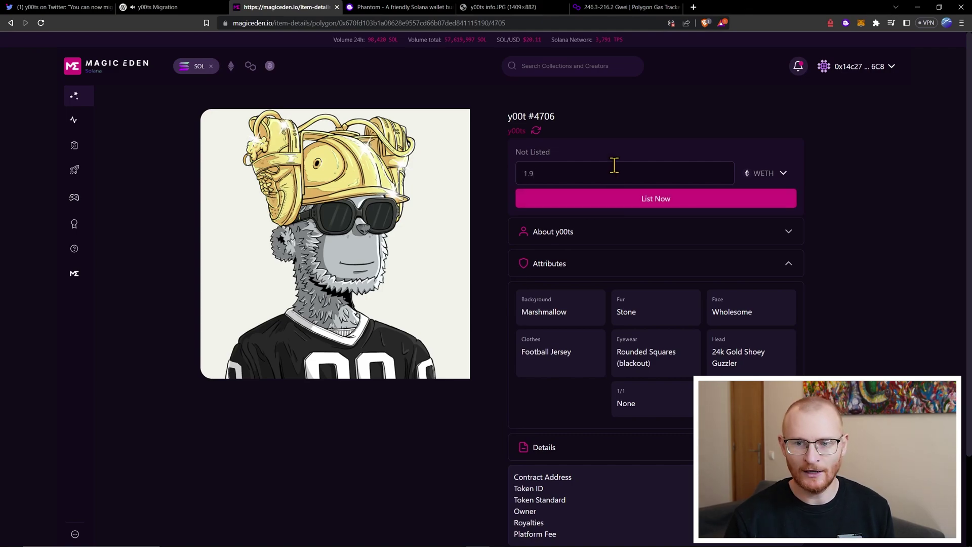
List y00t #4706 at 1.9 WETH with the Fast network fee, approving and signing in Phantom.
left_click(660, 205)
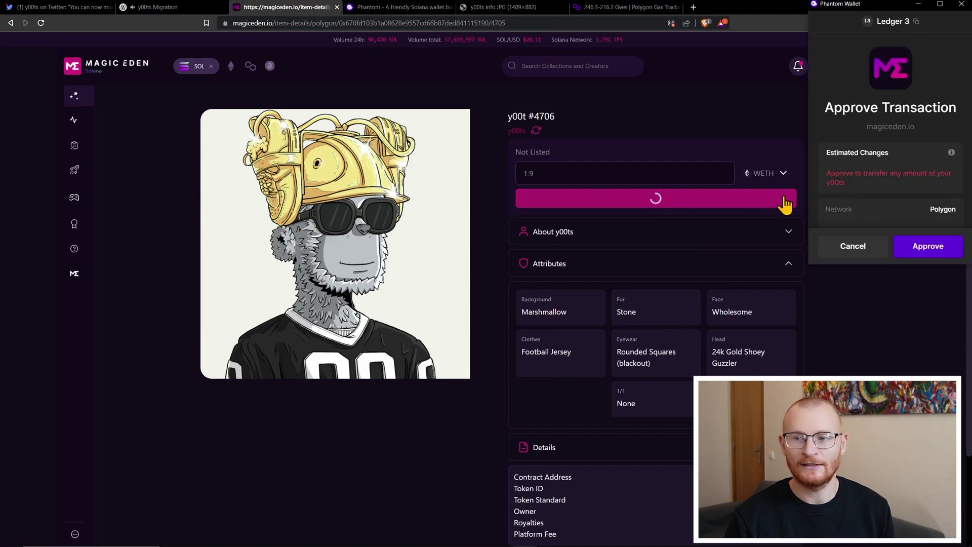
scroll(892, 202, "down", 1)
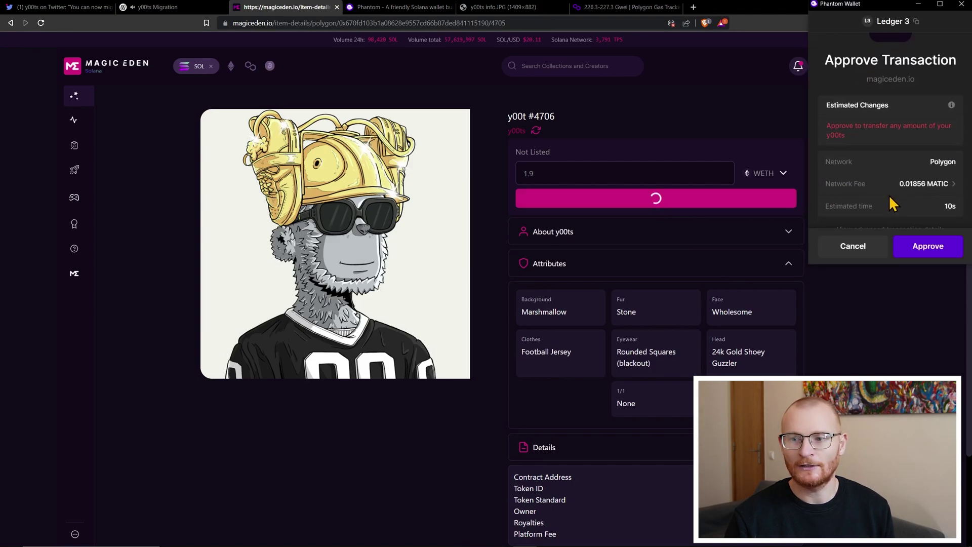
left_click(946, 194)
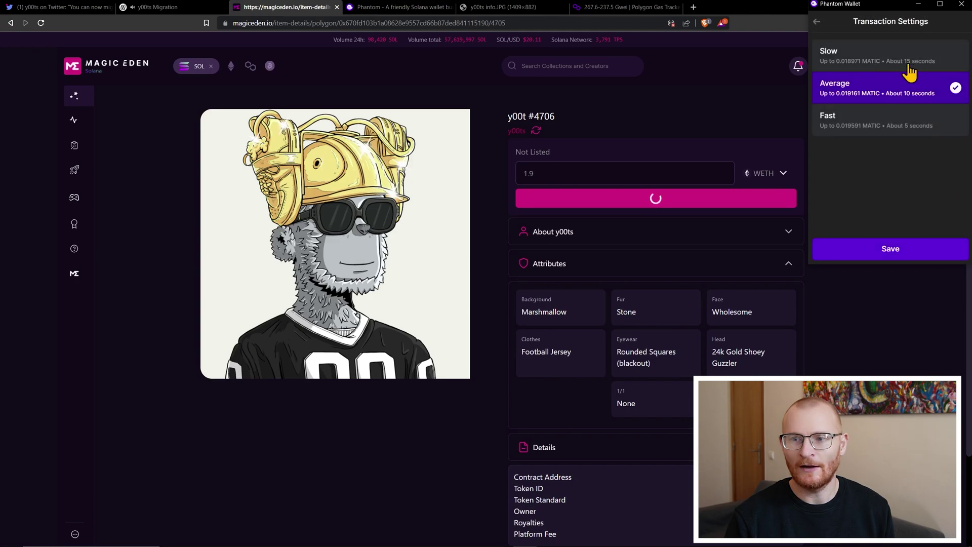
left_click(898, 123)
left_click(878, 253)
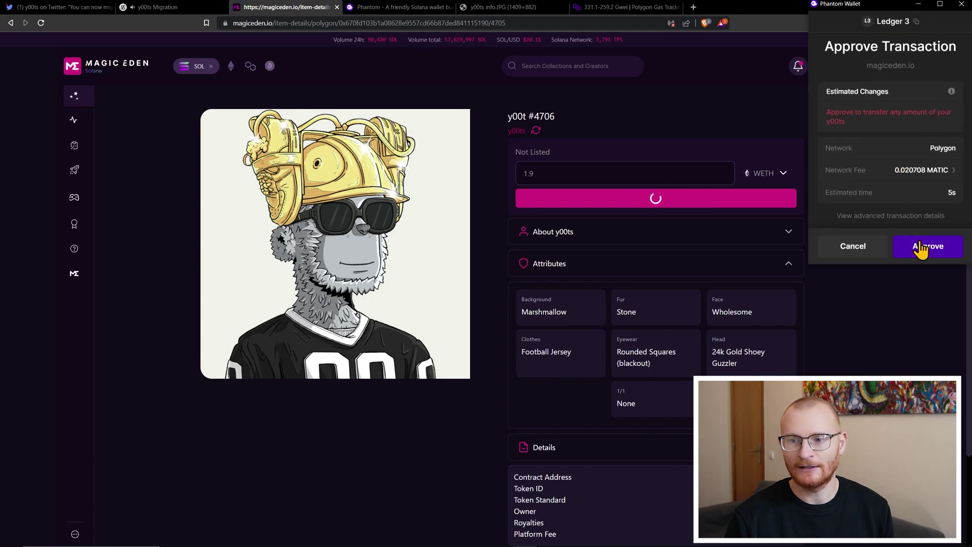
left_click(924, 250)
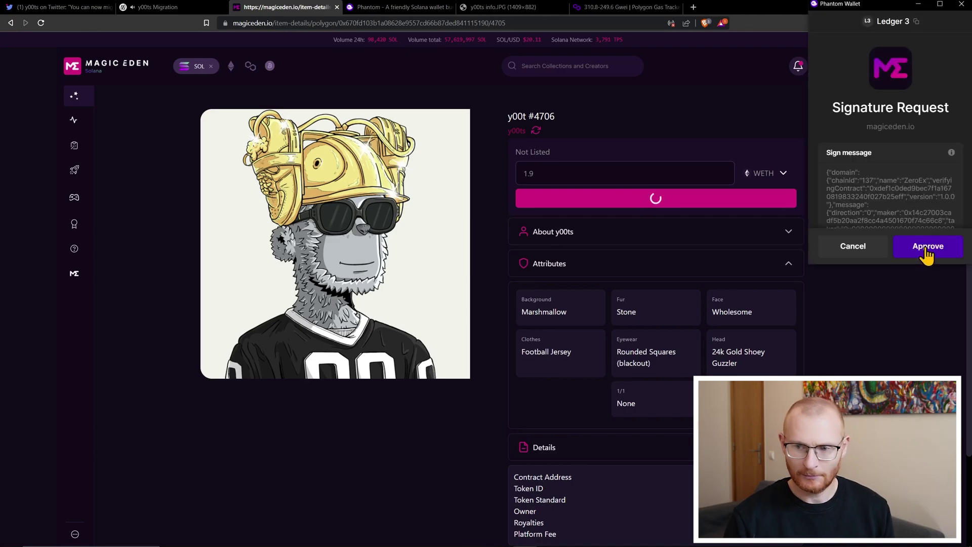
left_click(926, 247)
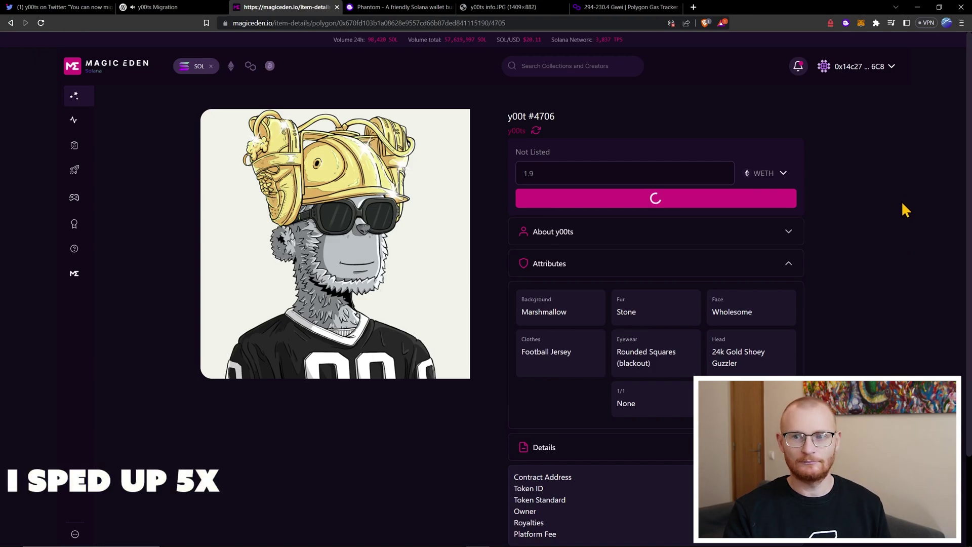
Check Phantom's collectibles and remaining Polygon MATIC balance after the 1.90 listing went live.
left_click(846, 23)
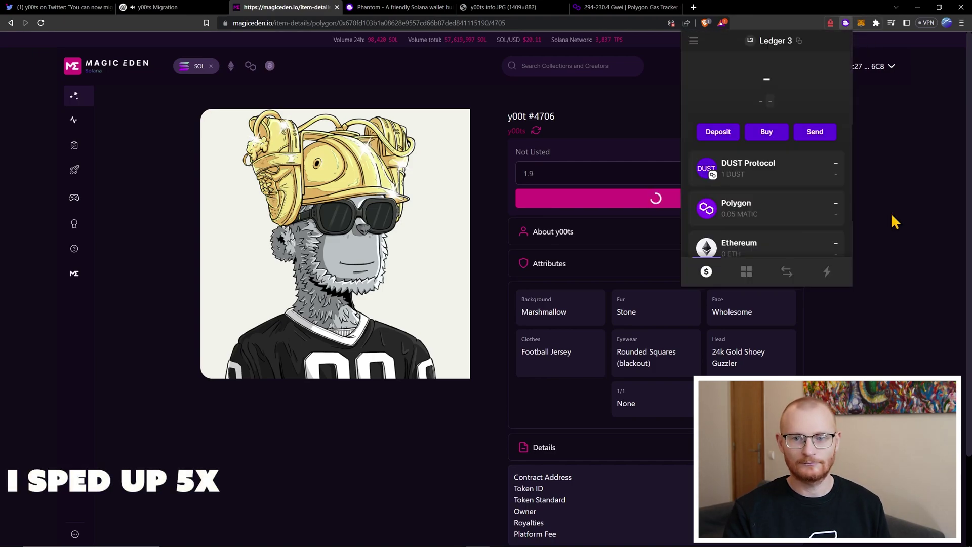
left_click(874, 243)
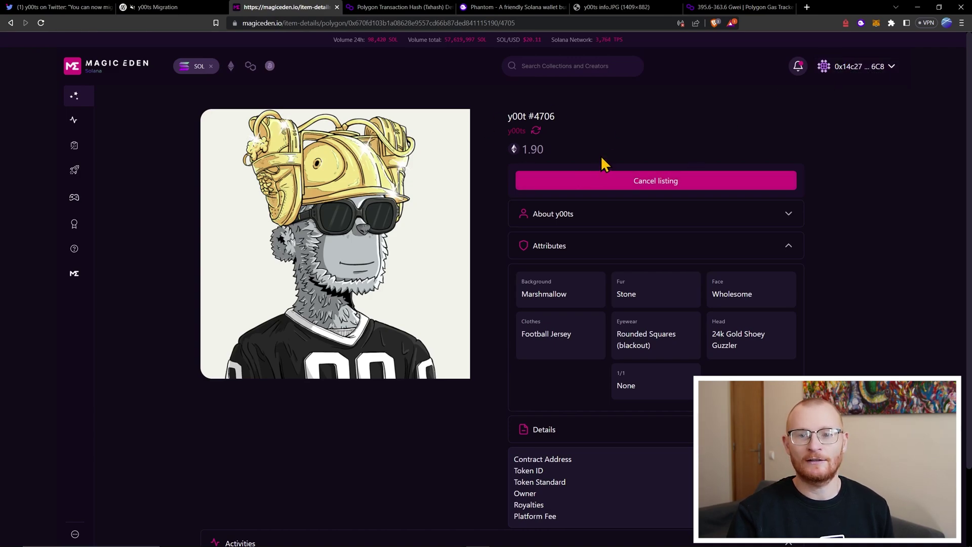
left_click(861, 24)
scroll(802, 210, "down", 1)
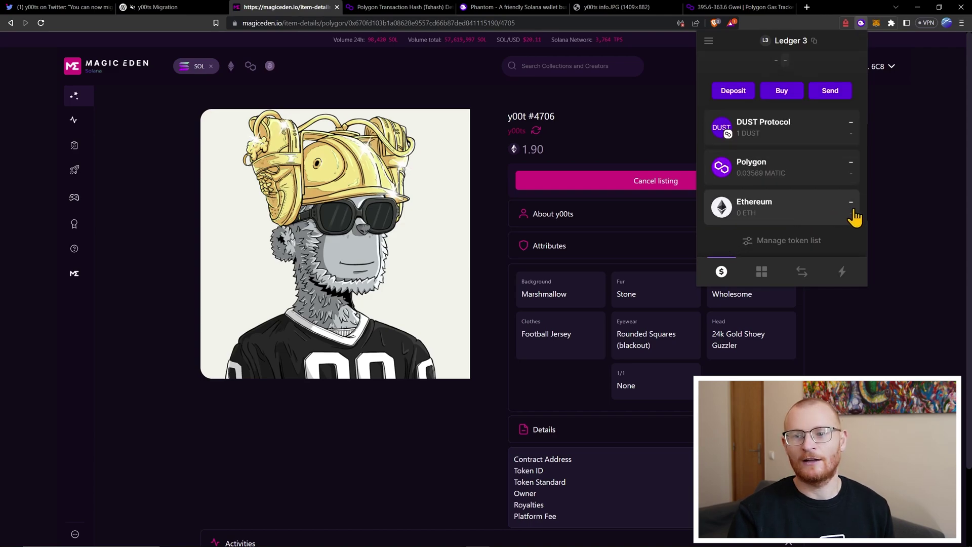
left_click(761, 272)
left_click(729, 276)
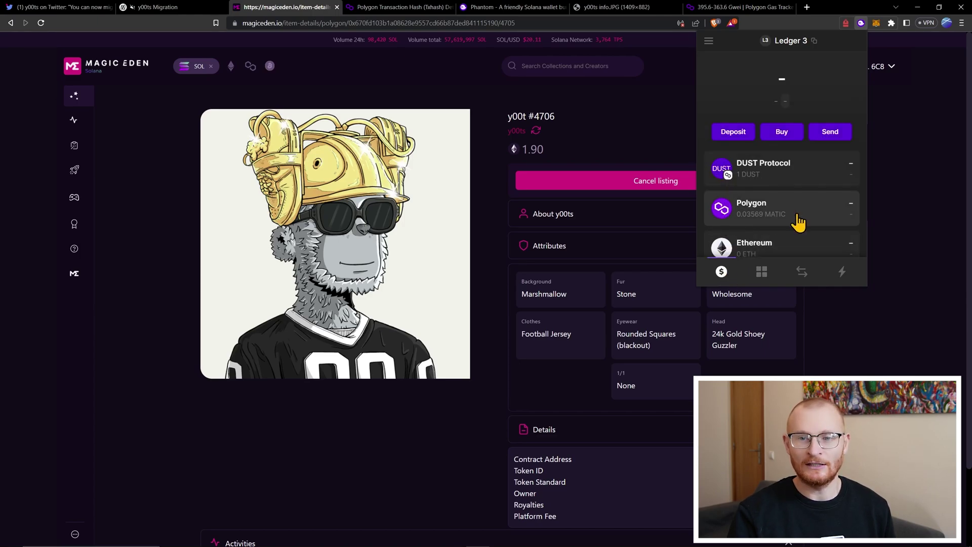
left_click(932, 192)
Go back to the collection and open y00t #4706's details from My items.
key("alt+Left")
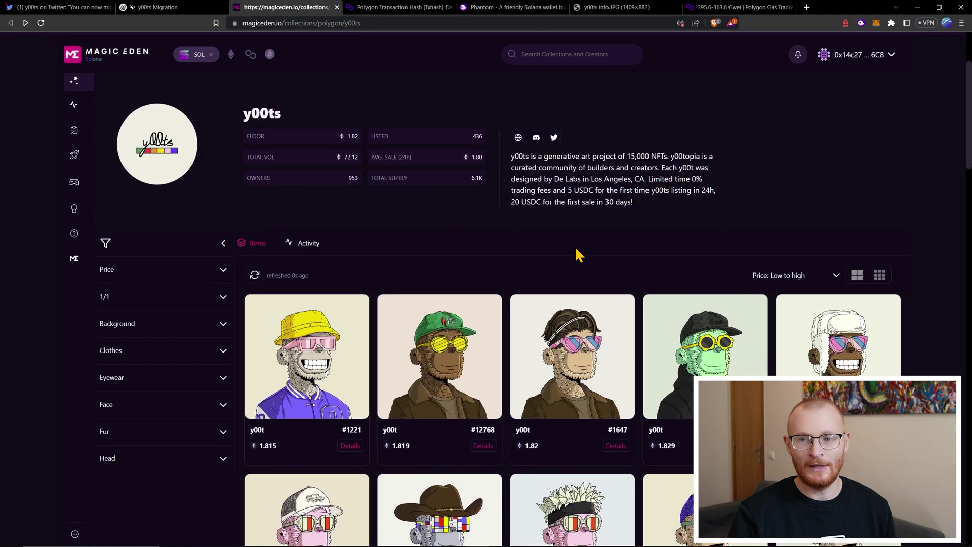
left_click(870, 72)
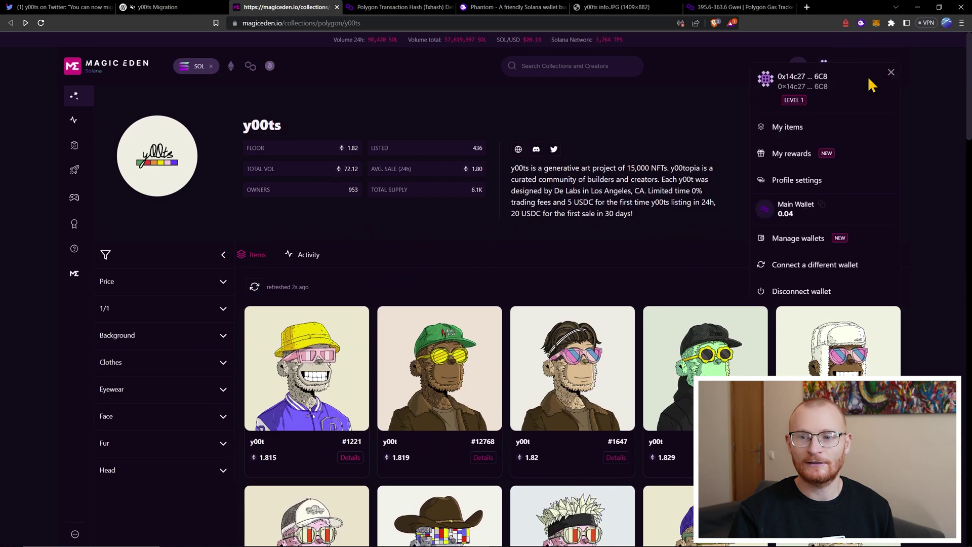
left_click(805, 130)
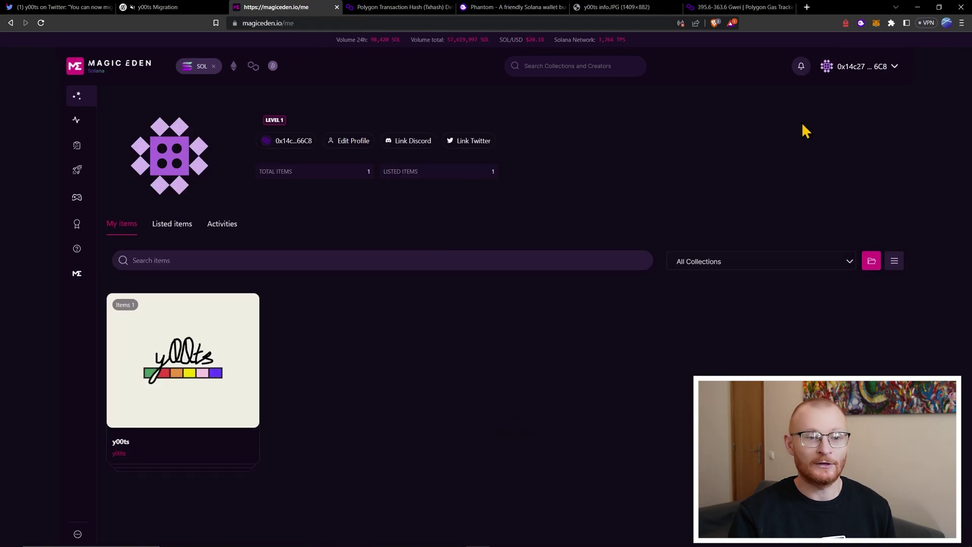
left_click(195, 356)
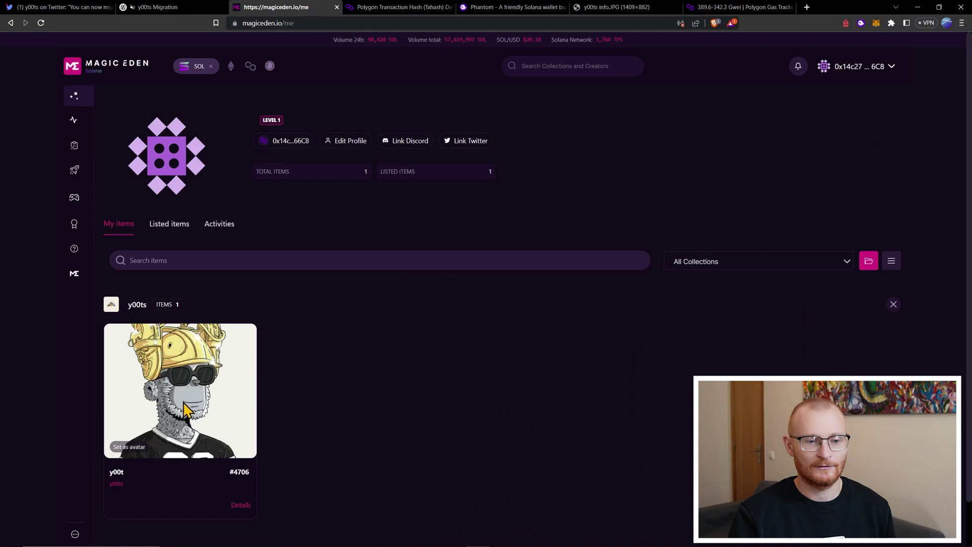
left_click(242, 508)
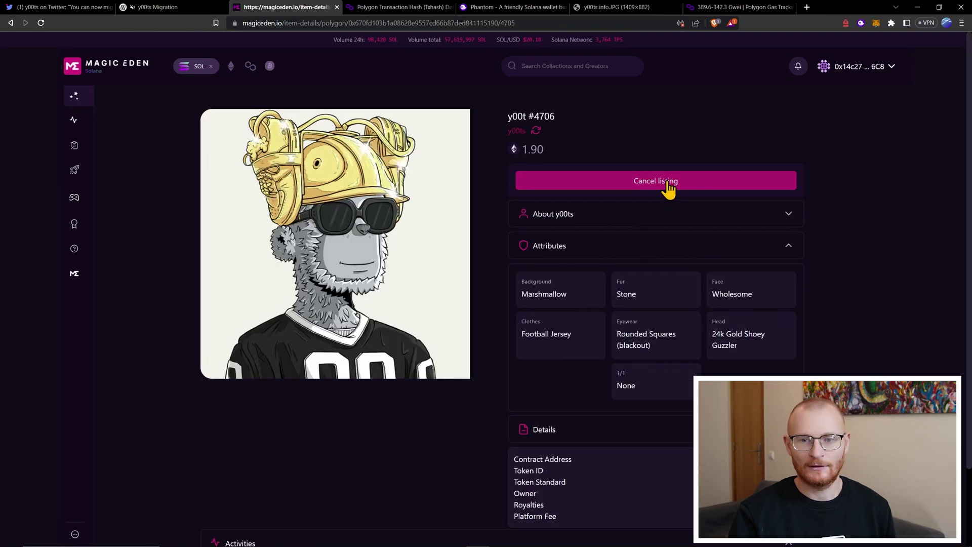
Cancel the 1.90 listing, approve it in Phantom and on the Ledger, and reload the page.
left_click(667, 183)
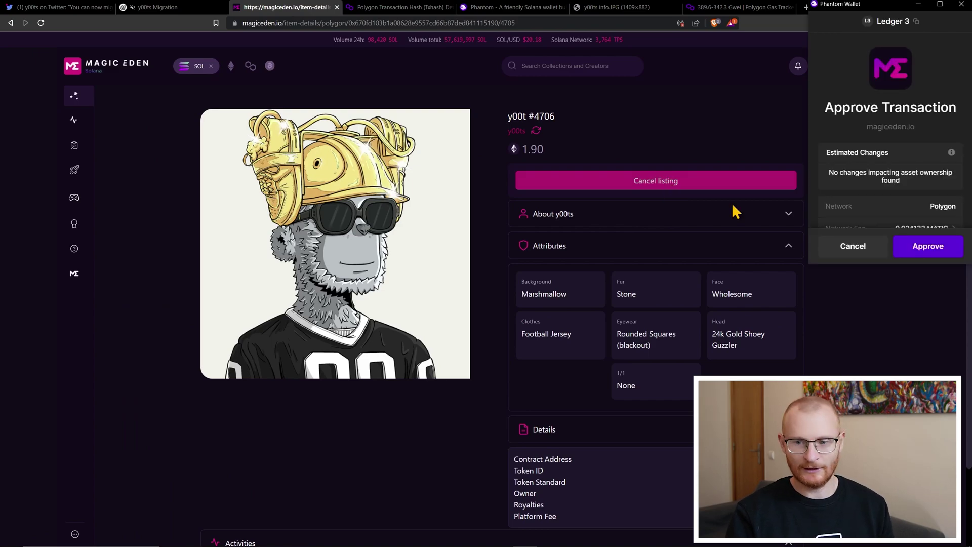
scroll(920, 212, "down", 2)
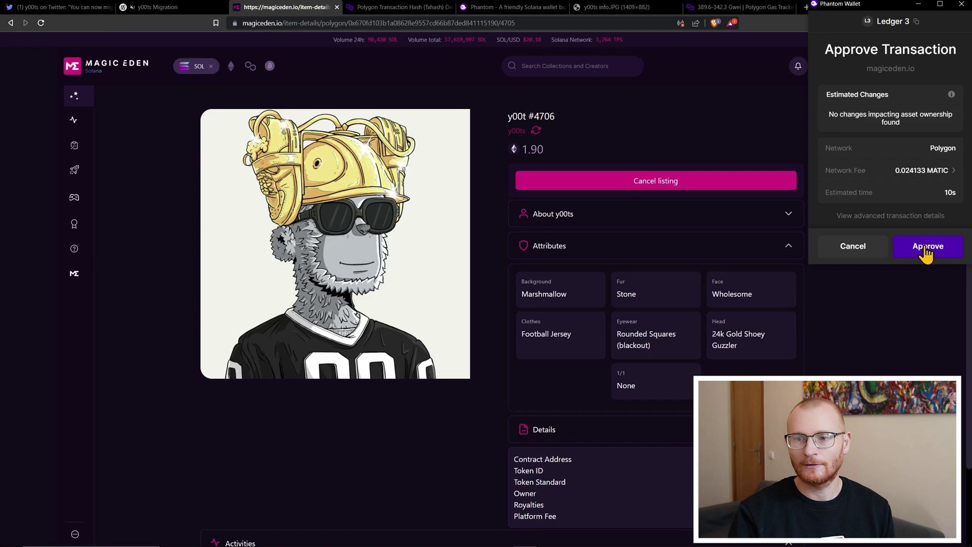
left_click(925, 254)
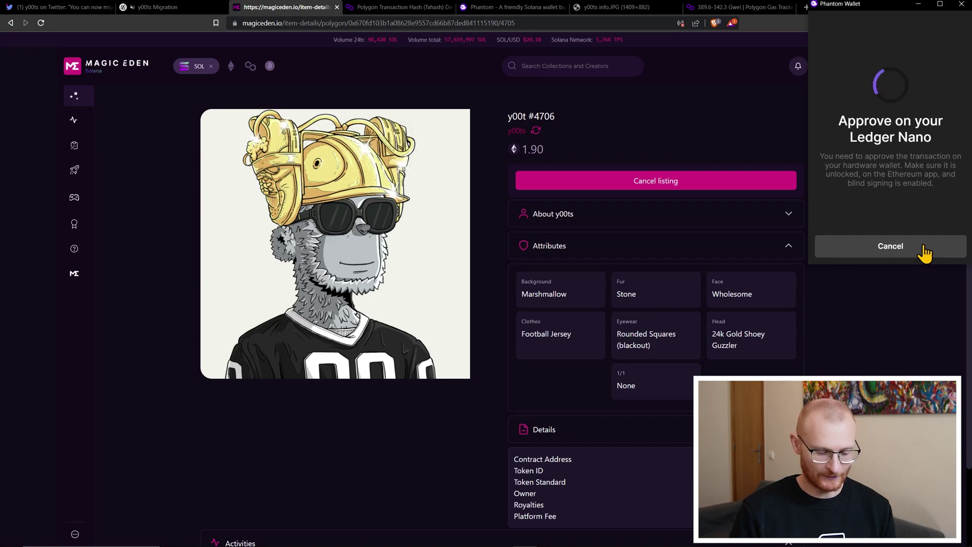
left_click(922, 247)
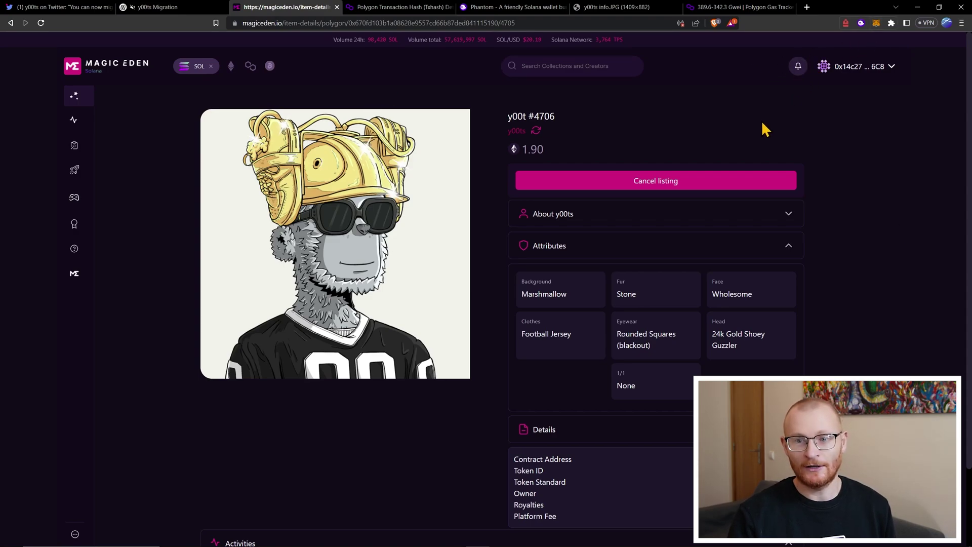
left_click(41, 22)
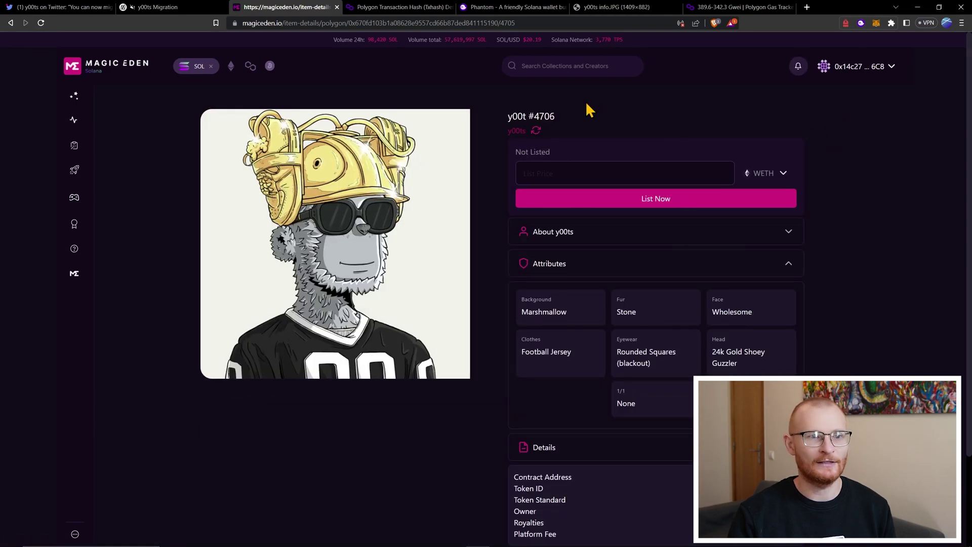
Open the y00ts staking page and connect the Phantom wallet on Polygon.
left_click(184, 9)
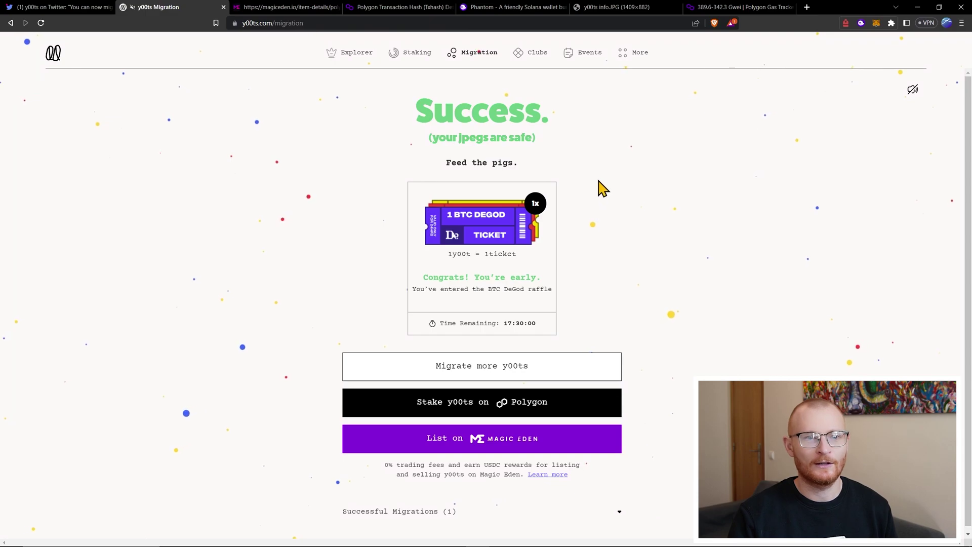
left_click(416, 59)
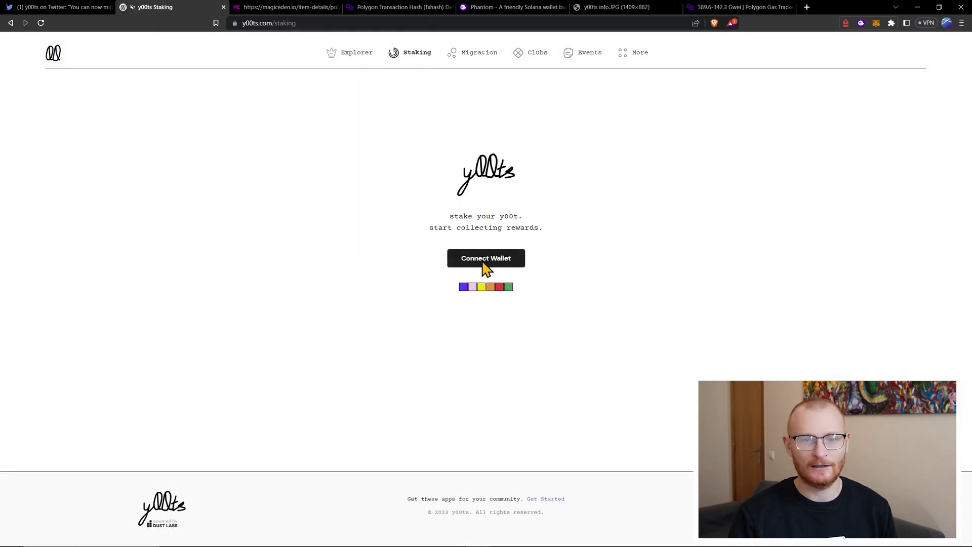
left_click(486, 267)
left_click(523, 310)
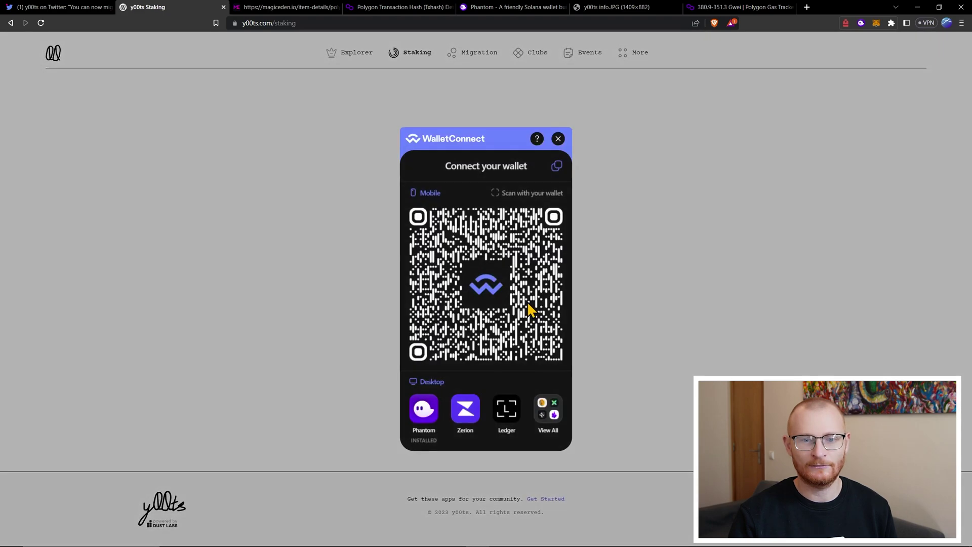
left_click(425, 413)
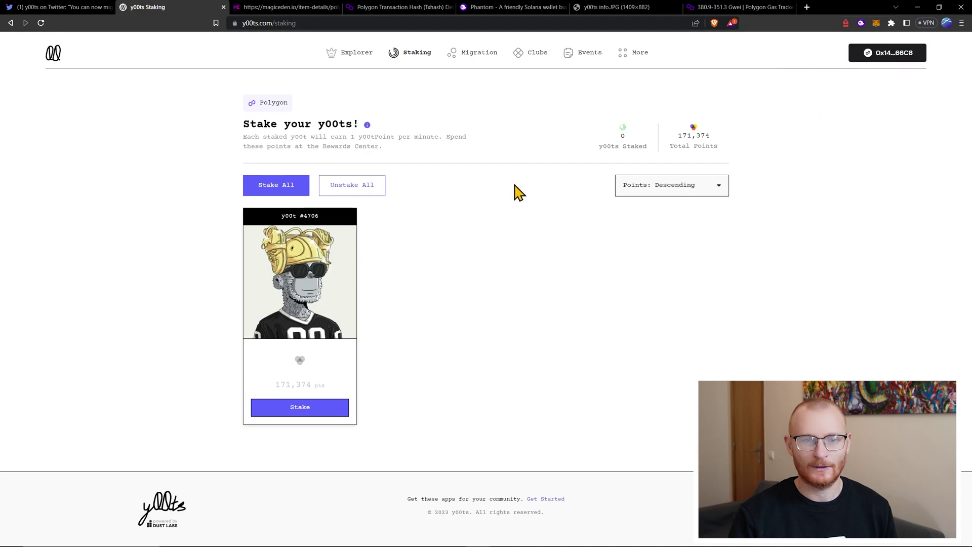
Start staking y00t #4706, grant DUST spending, cancel the Ledger prompt, and check the MATIC balance.
left_click(299, 411)
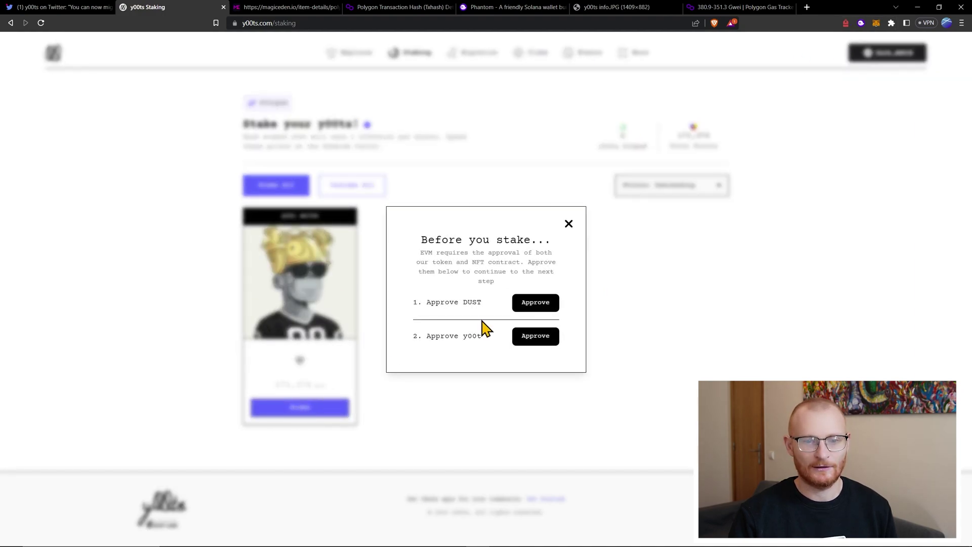
left_click(533, 304)
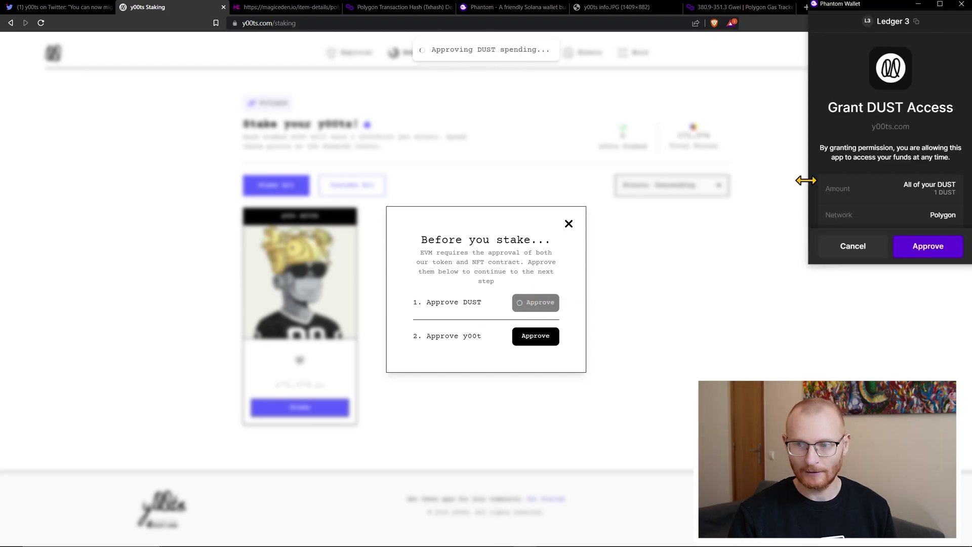
scroll(933, 215, "down", 2)
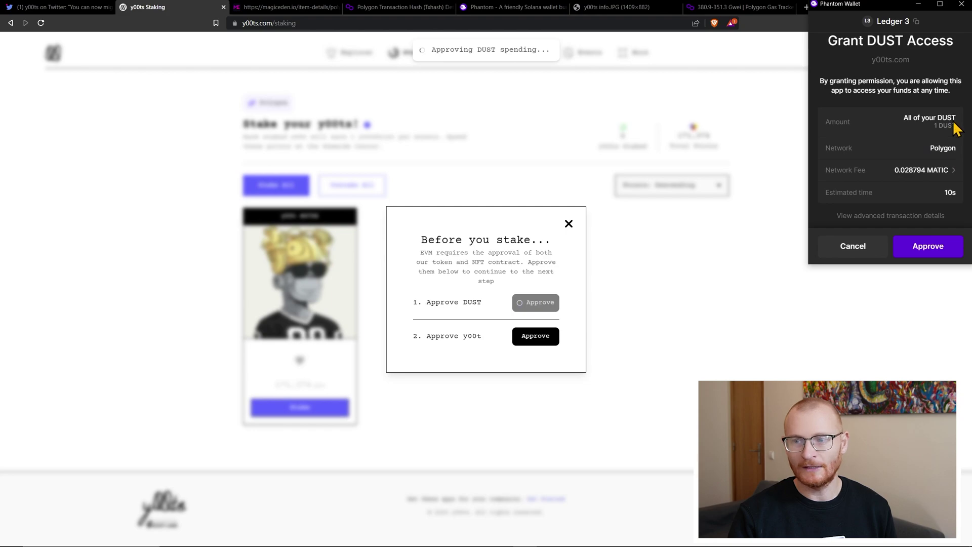
left_click(926, 253)
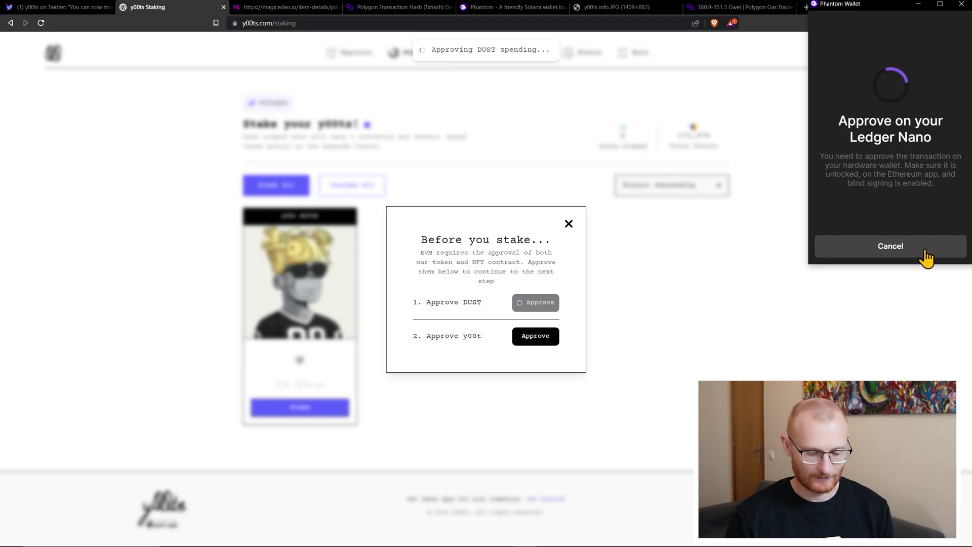
left_click(927, 255)
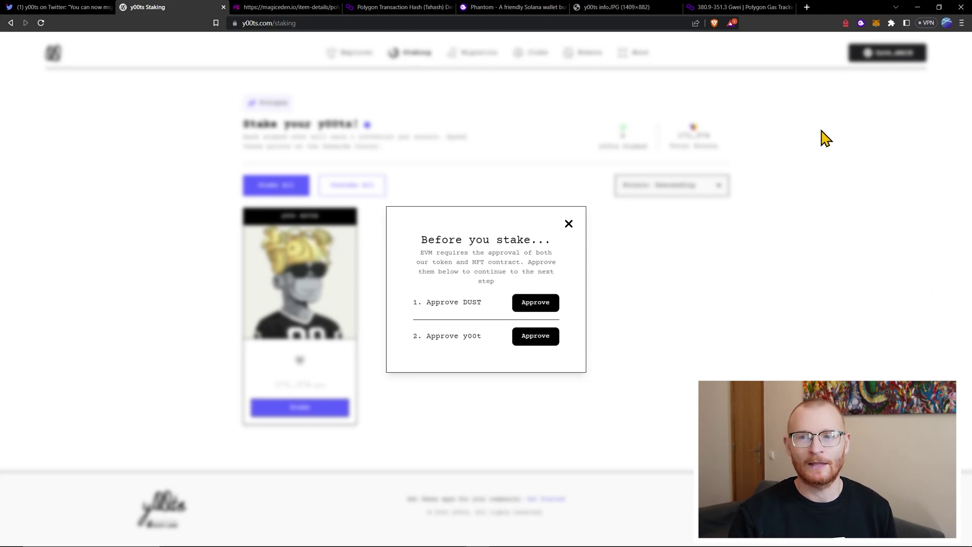
left_click(863, 24)
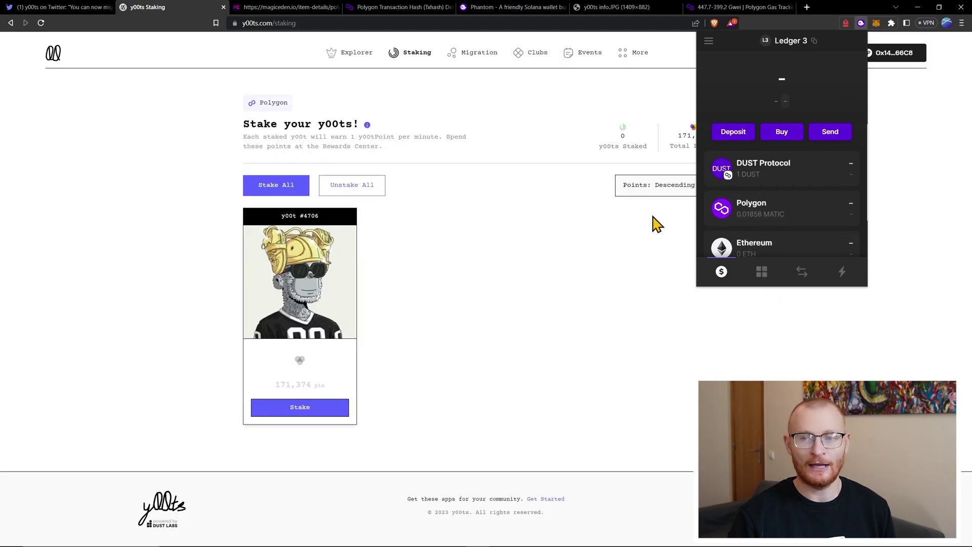
Restart staking y00t #4706, review Phantom's Recent Activity, and bring up the y00t transfer approval.
left_click(634, 242)
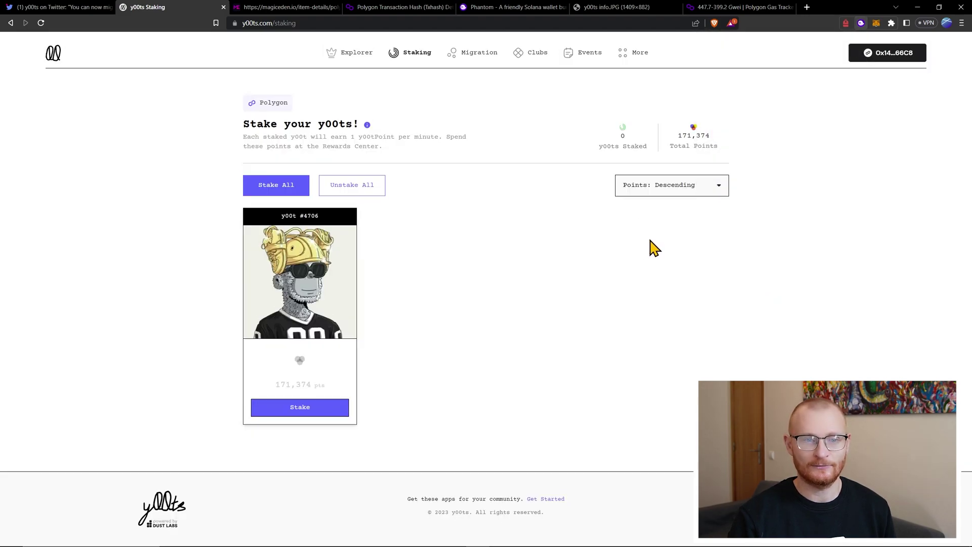
left_click(311, 414)
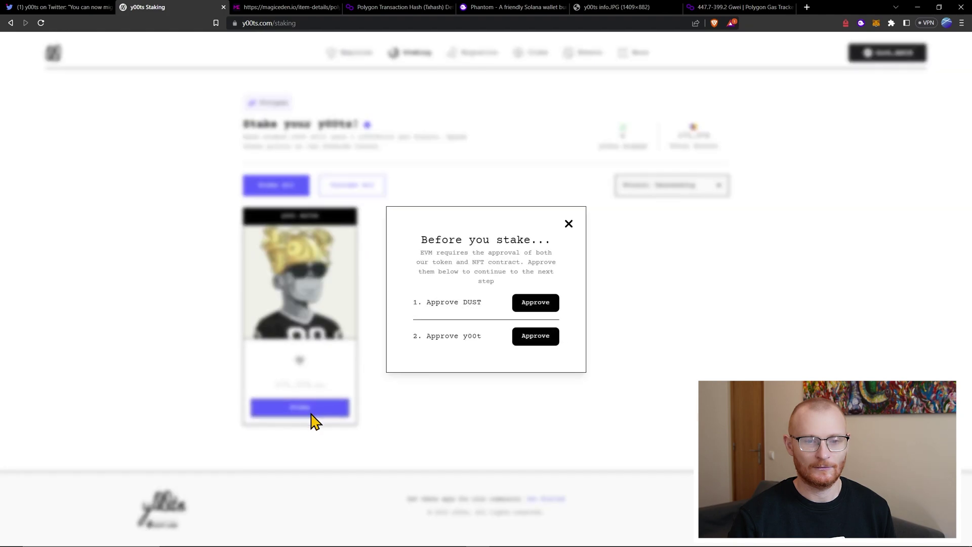
left_click(861, 24)
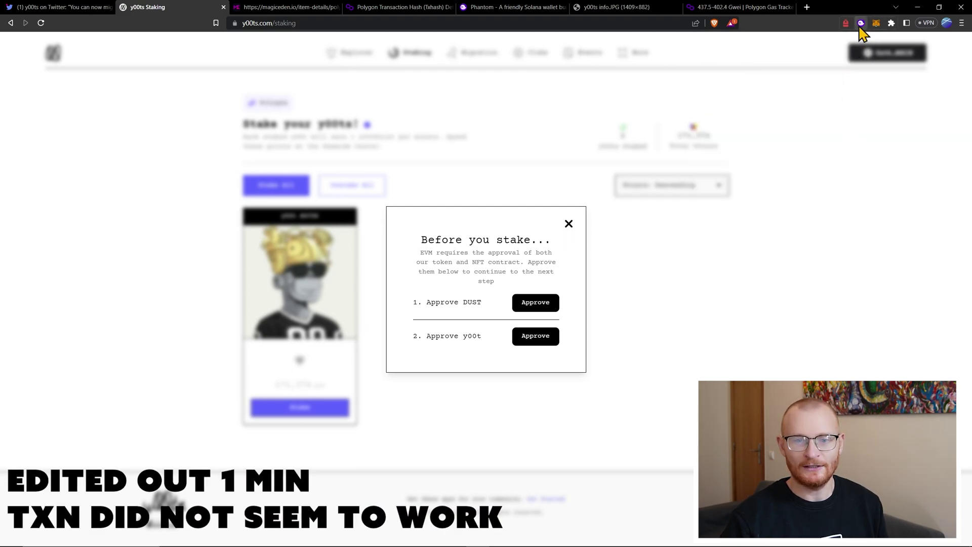
left_click(860, 25)
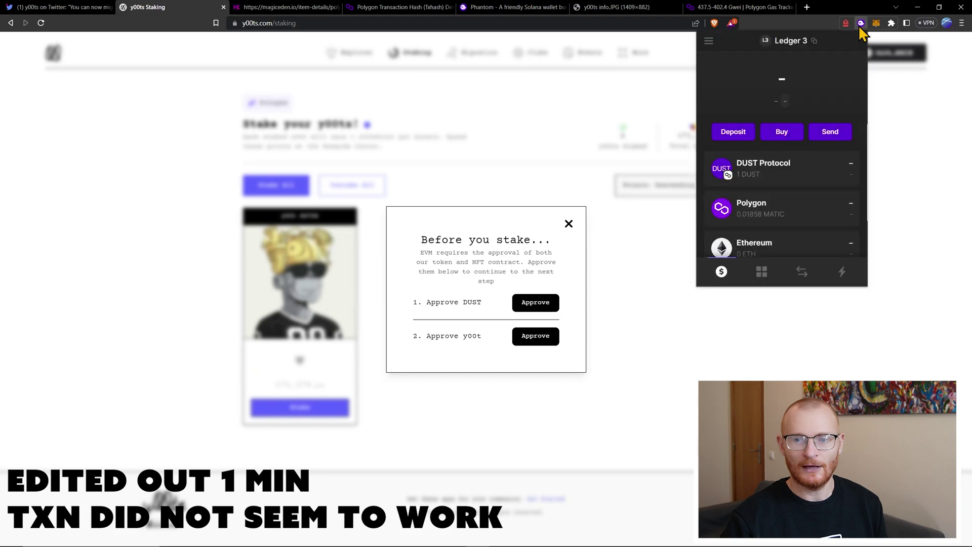
left_click(843, 273)
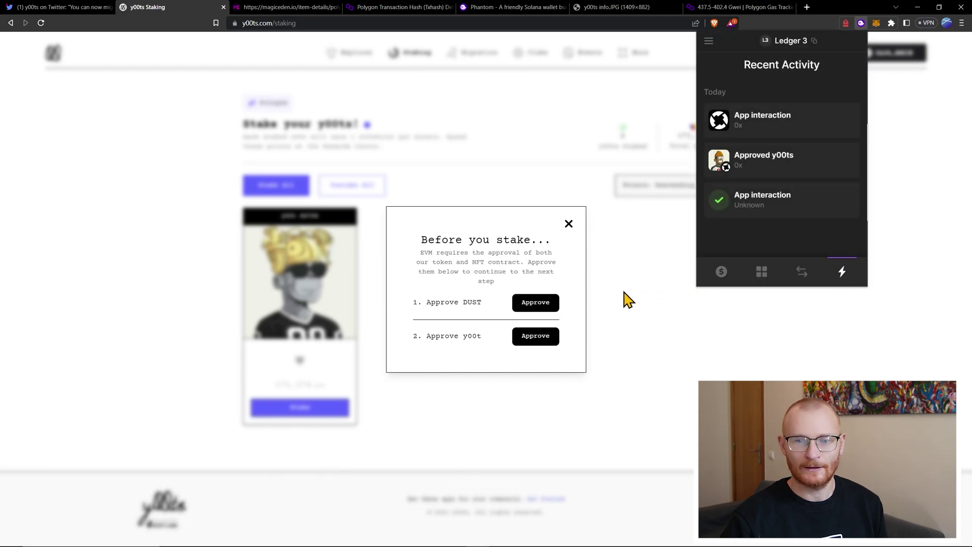
left_click(537, 338)
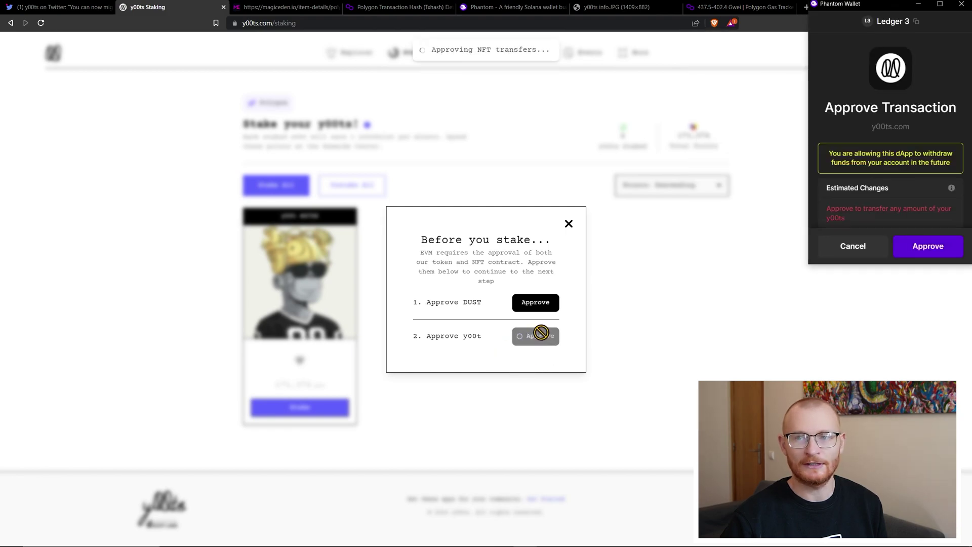
scroll(873, 195, "down", 2)
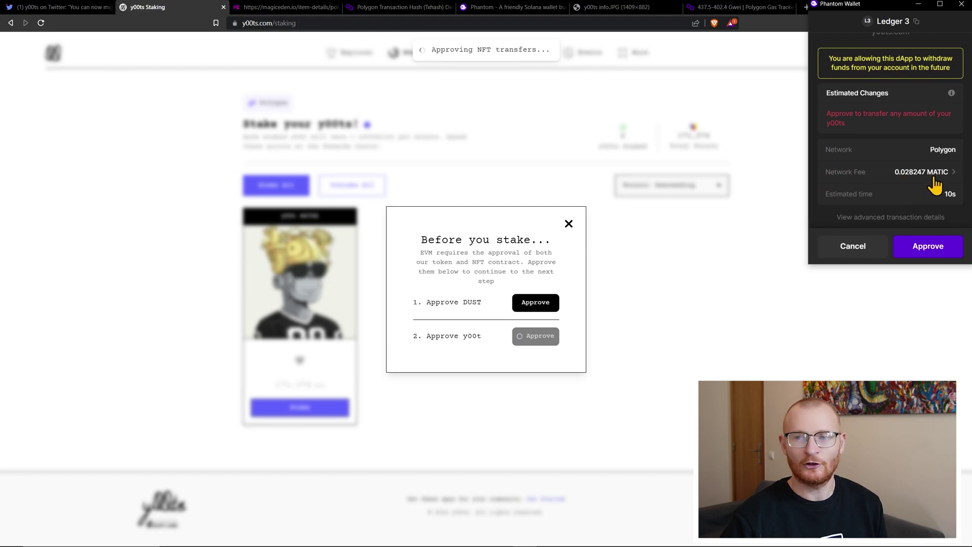
Cancel the y00t transfer approval, check the wallet, info image and Magic Eden tabs, then return to staking.
left_click(870, 252)
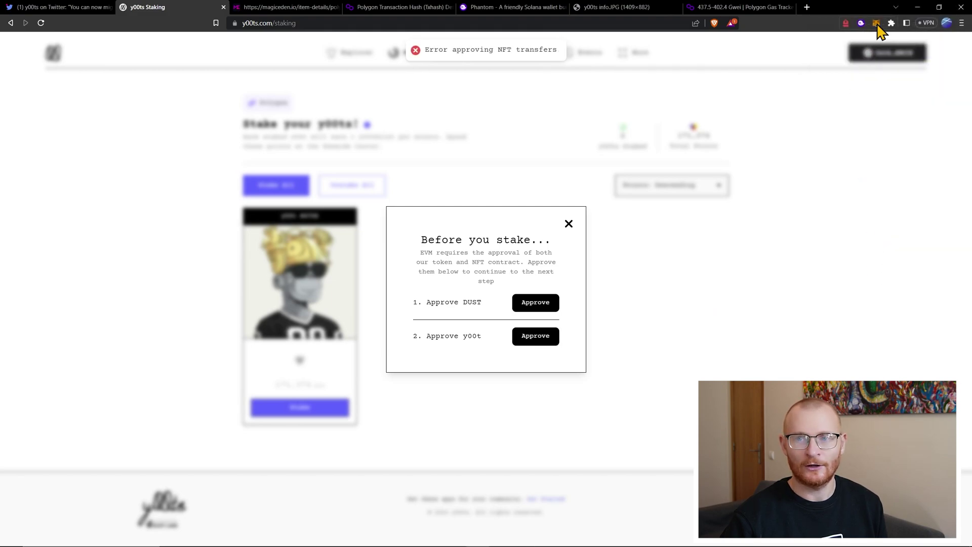
left_click(861, 23)
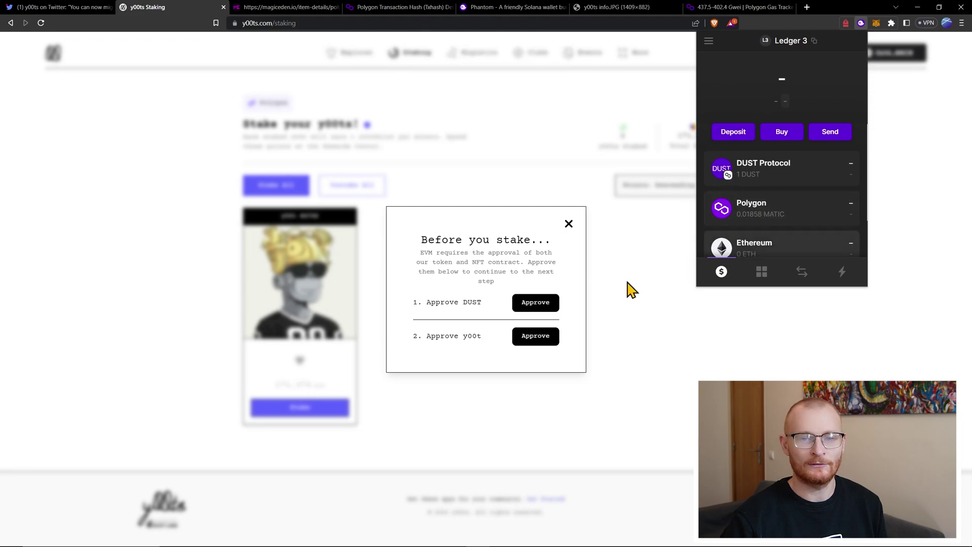
left_click(605, 9)
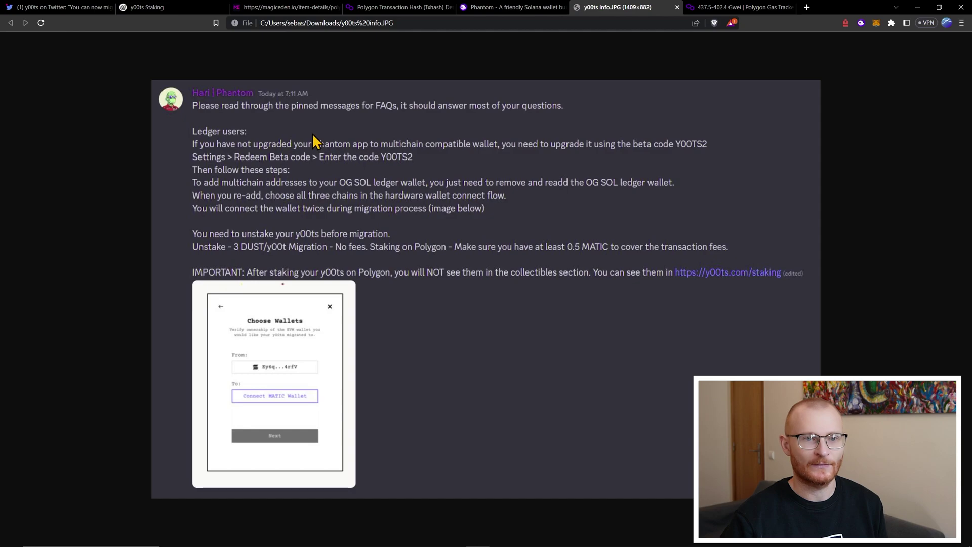
left_click(254, 11)
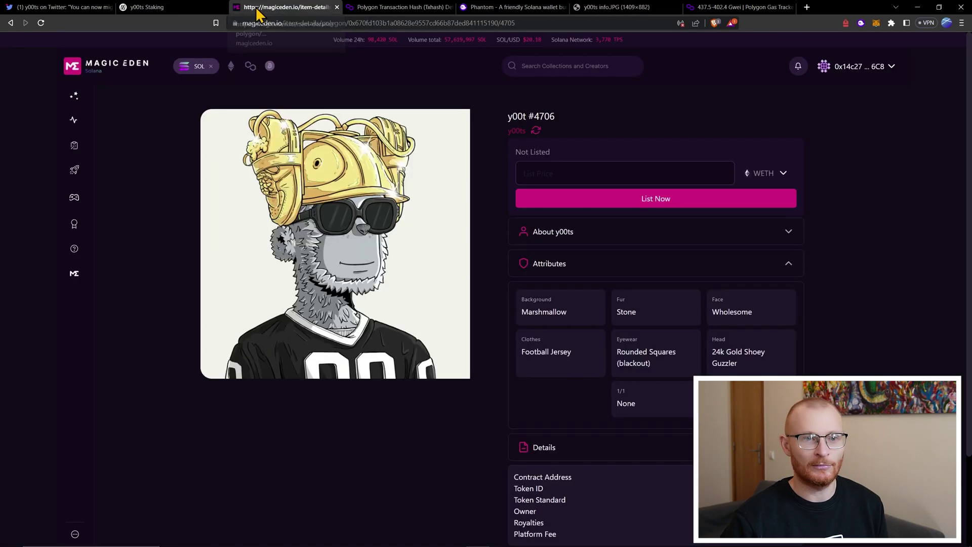
left_click(181, 10)
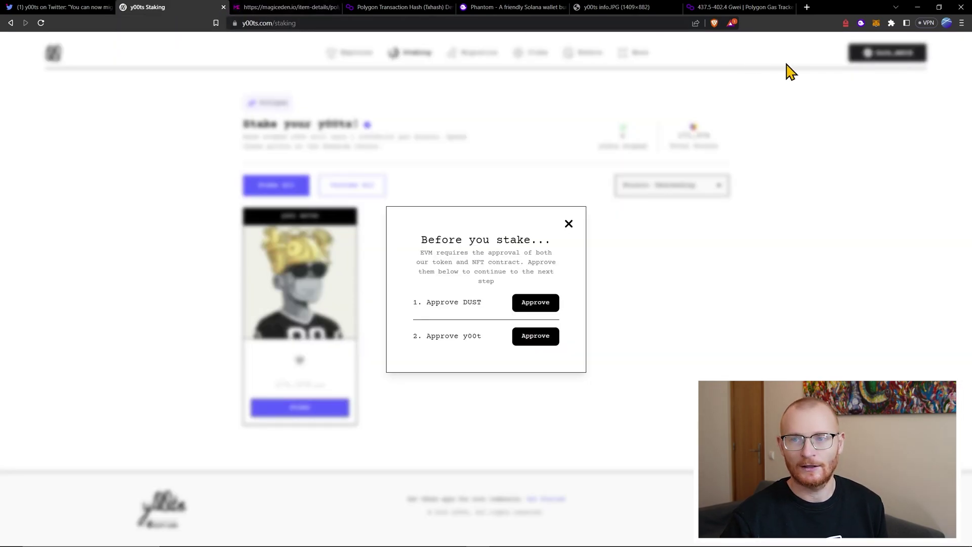
Switch Phantom to the Y00ts wallet account and look over its collectibles and token balances.
left_click(860, 23)
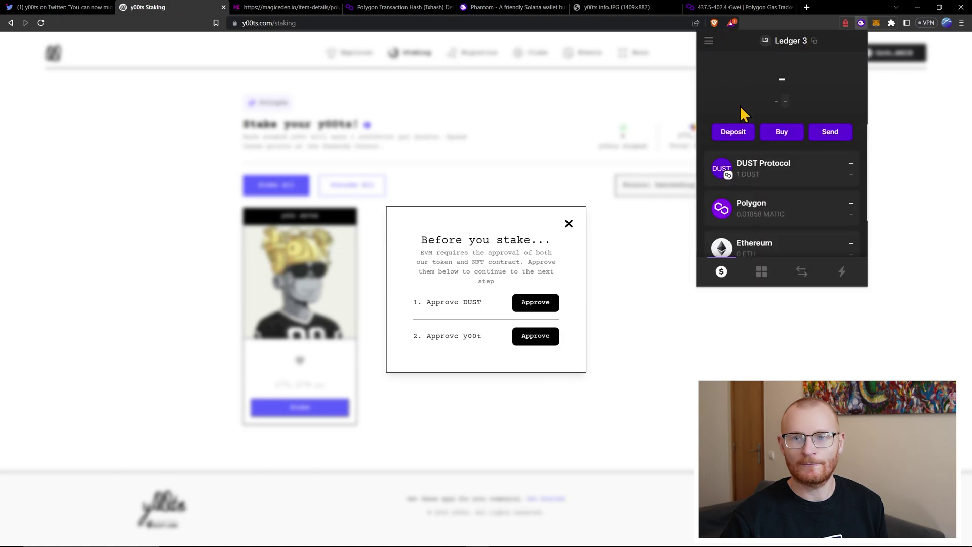
left_click(708, 40)
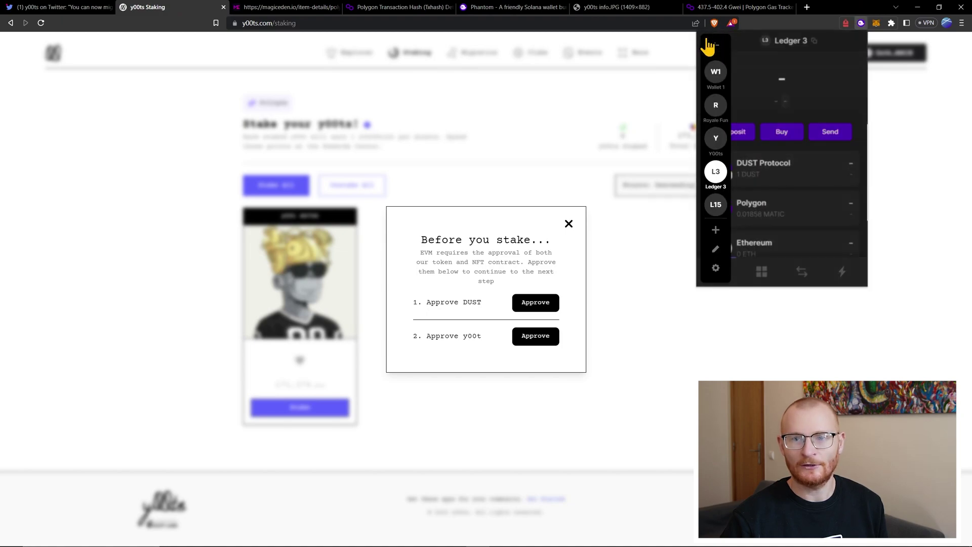
left_click(716, 144)
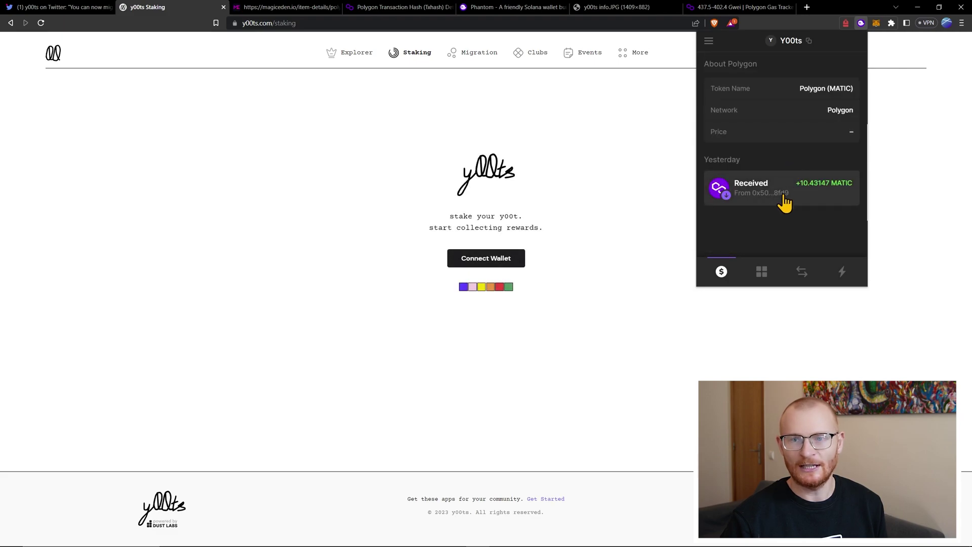
left_click(707, 42)
left_click(706, 139)
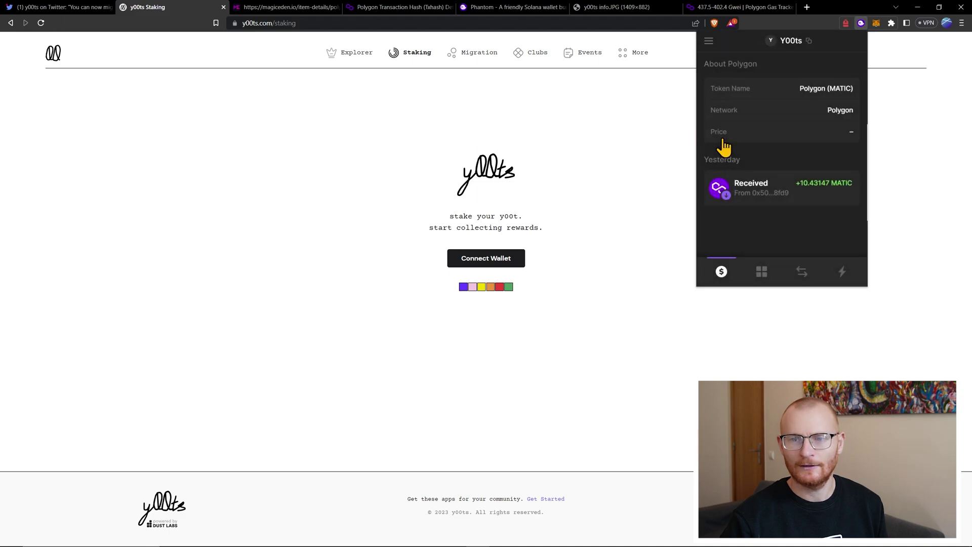
left_click(761, 271)
left_click(722, 272)
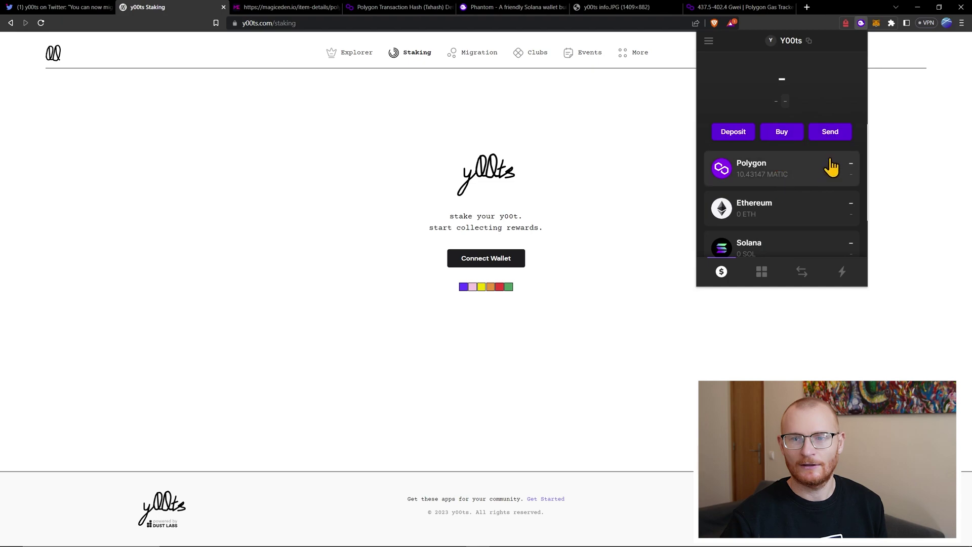
Prepare a 5 MATIC transfer from the Polygon balance to the Ledger 3 account.
left_click(822, 176)
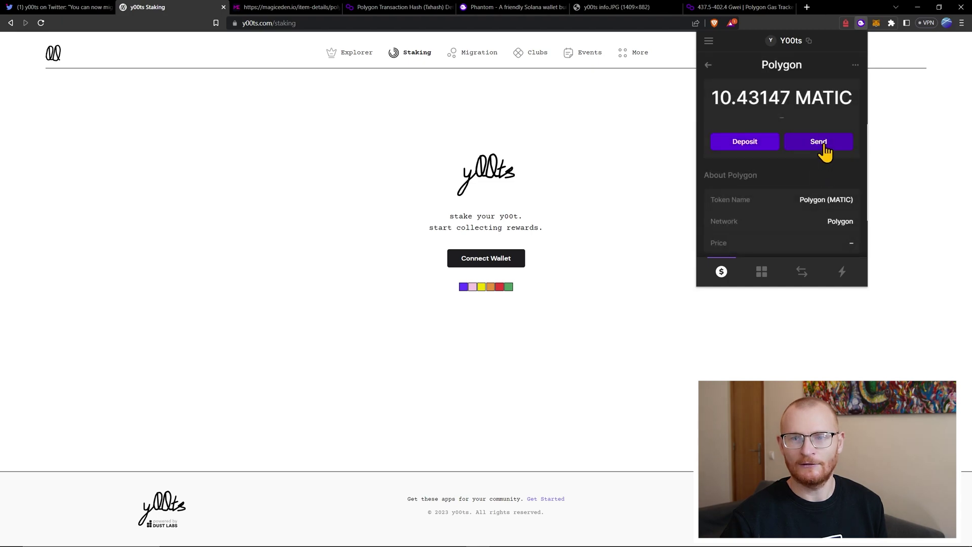
left_click(821, 144)
left_click(846, 160)
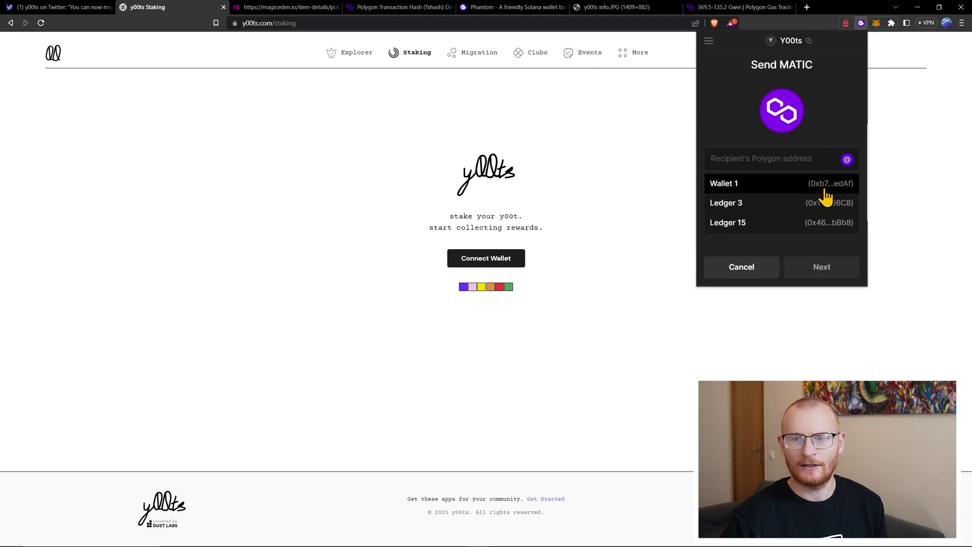
left_click(795, 210)
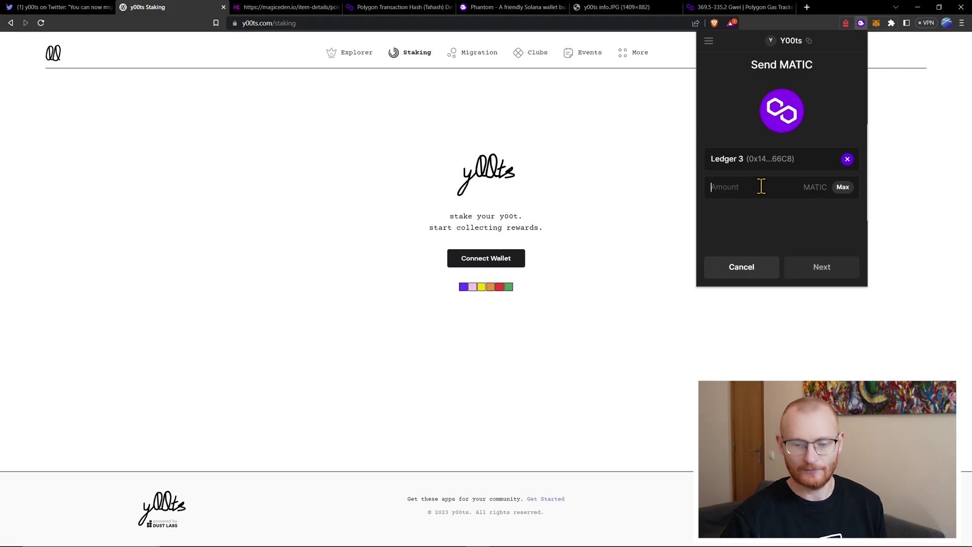
type("5")
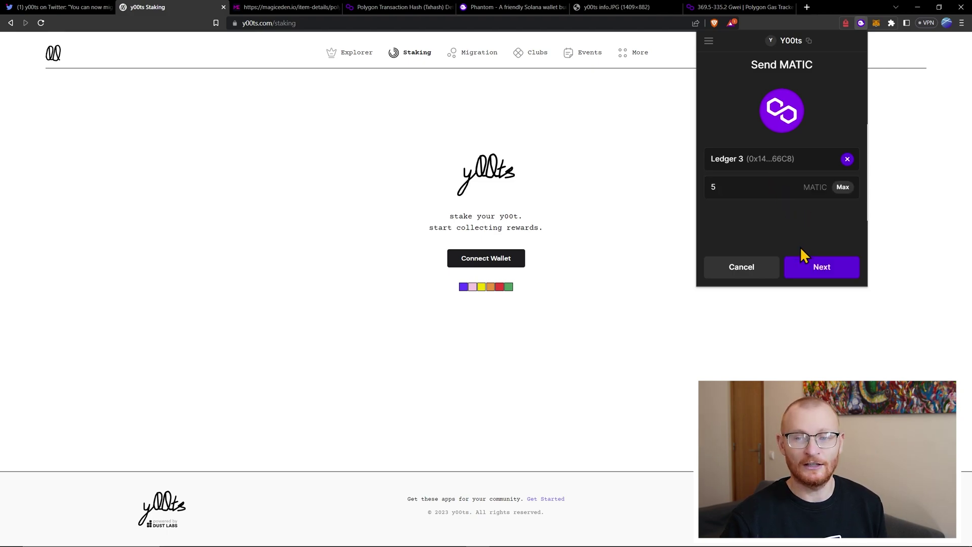
left_click(802, 268)
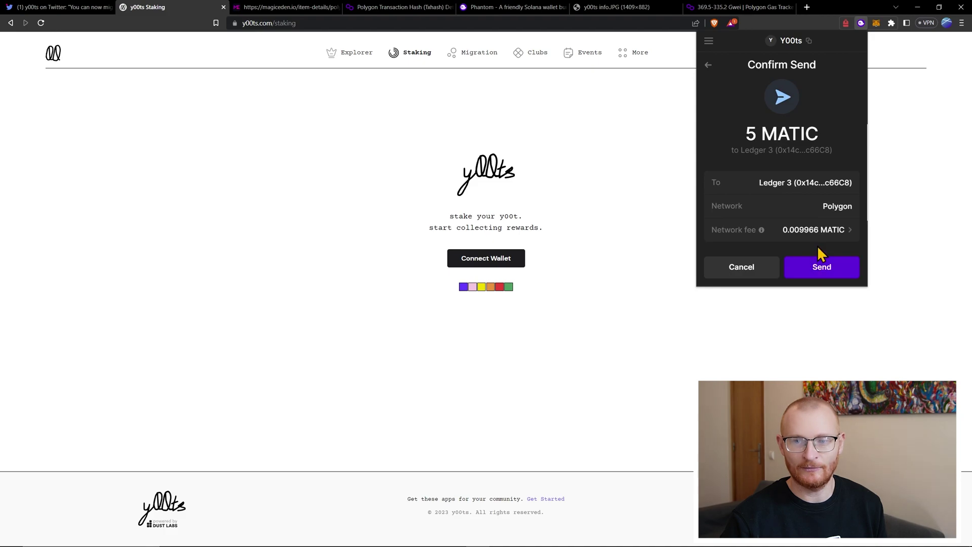
Set the network fee to Fast and send the 5 MATIC, dismissing the confirmation.
left_click(837, 236)
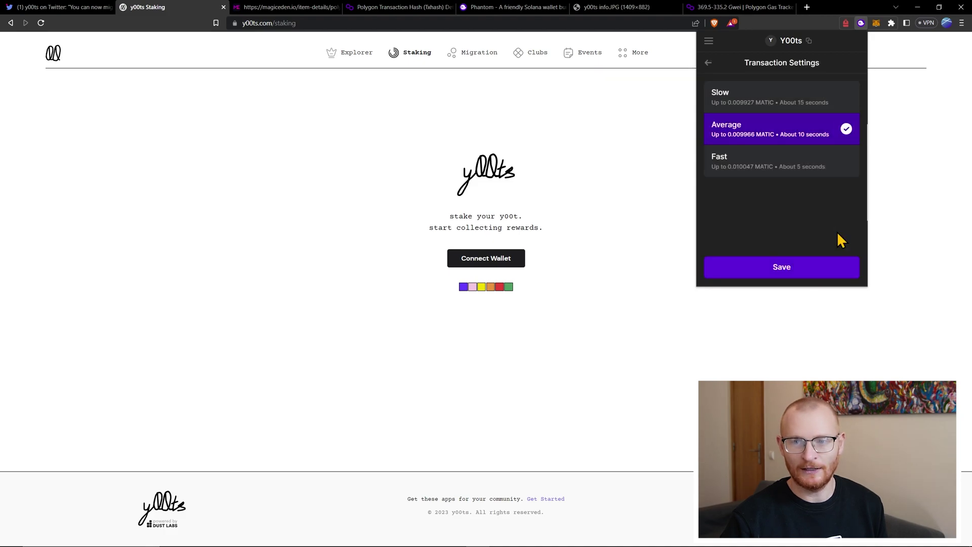
left_click(796, 167)
left_click(799, 272)
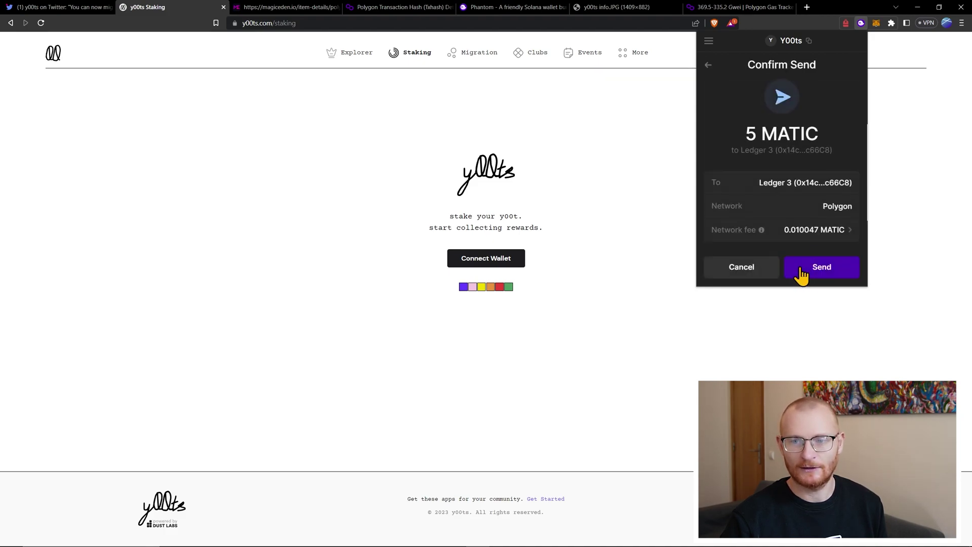
left_click(821, 272)
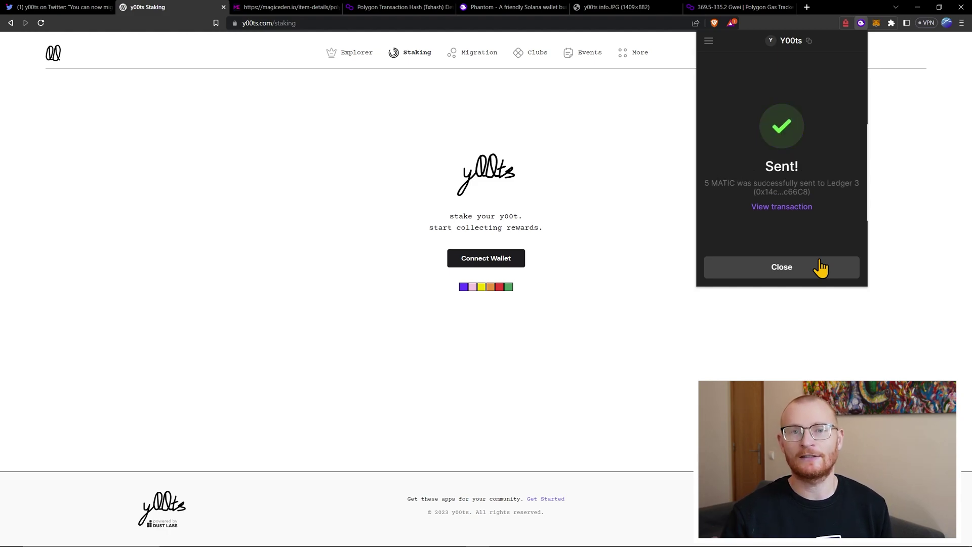
left_click(820, 271)
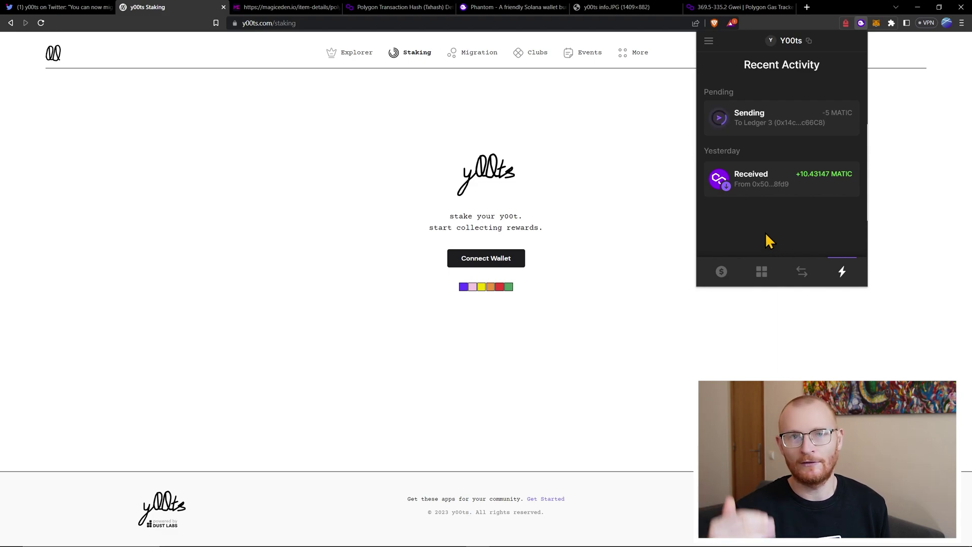
Switch the Phantom wallet to the Ledger 3 account.
left_click(720, 272)
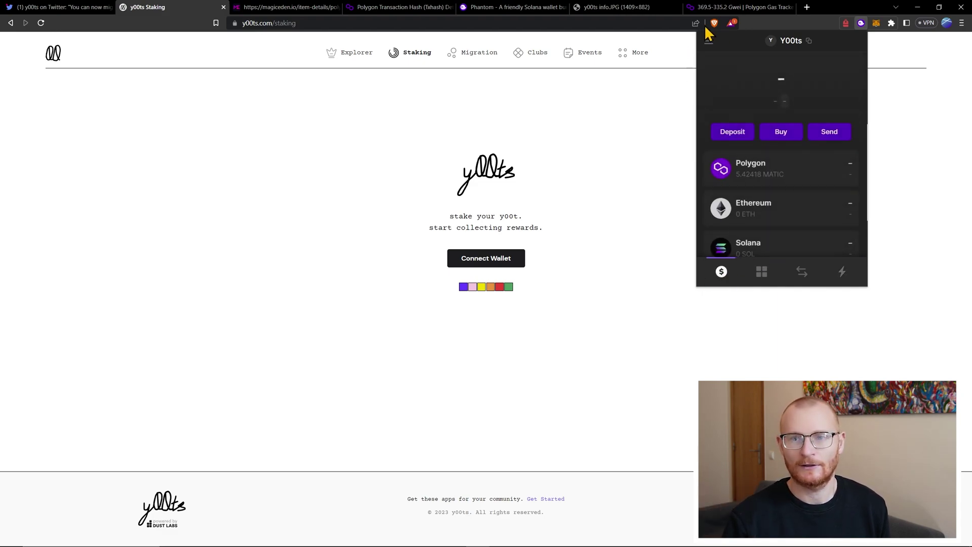
left_click(712, 42)
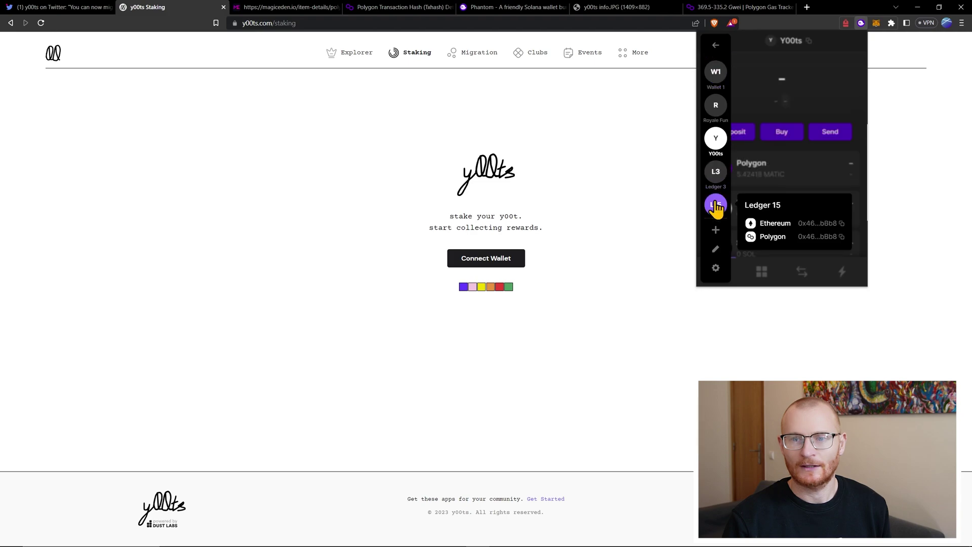
mouse_move(721, 185)
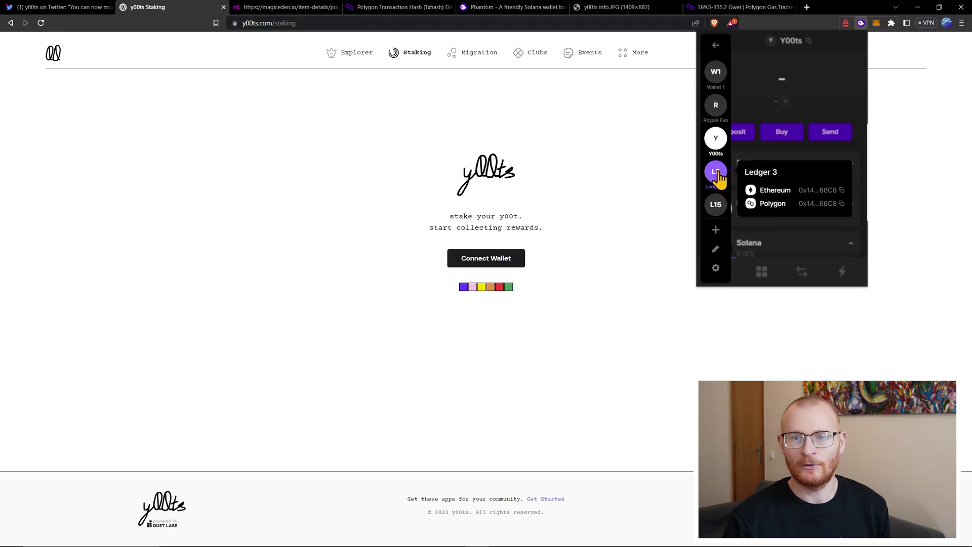
left_click(721, 174)
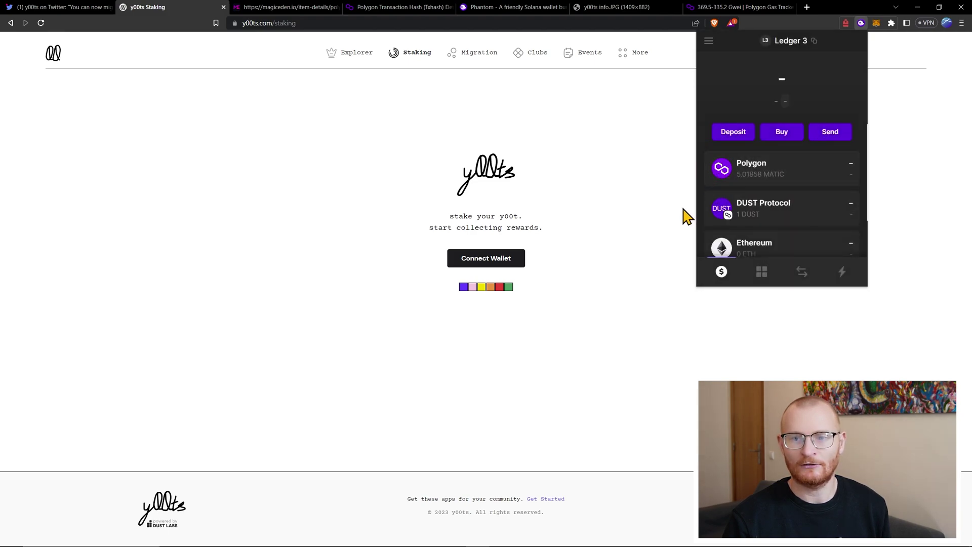
left_click(641, 234)
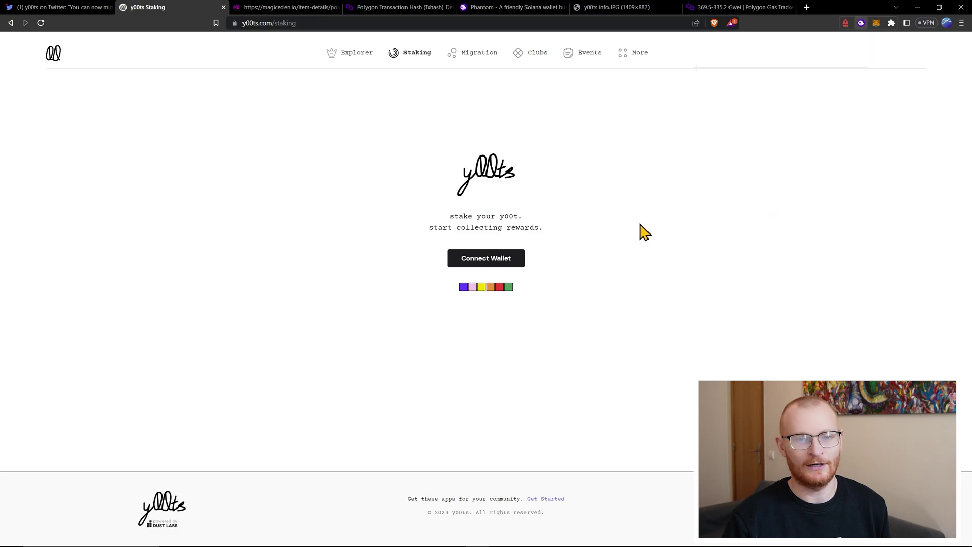
Connect the wallet to the staking page on Polygon using Phantom.
left_click(478, 258)
left_click(514, 309)
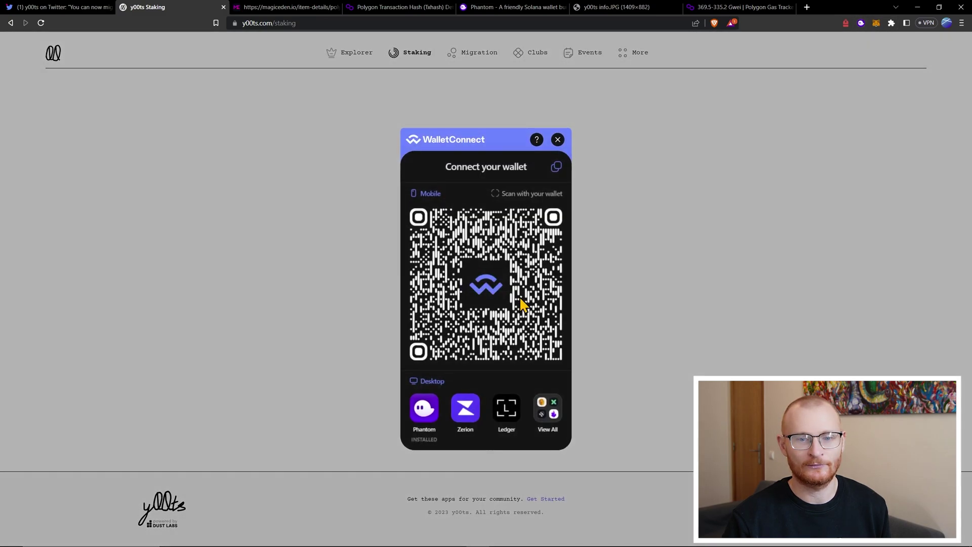
left_click(426, 408)
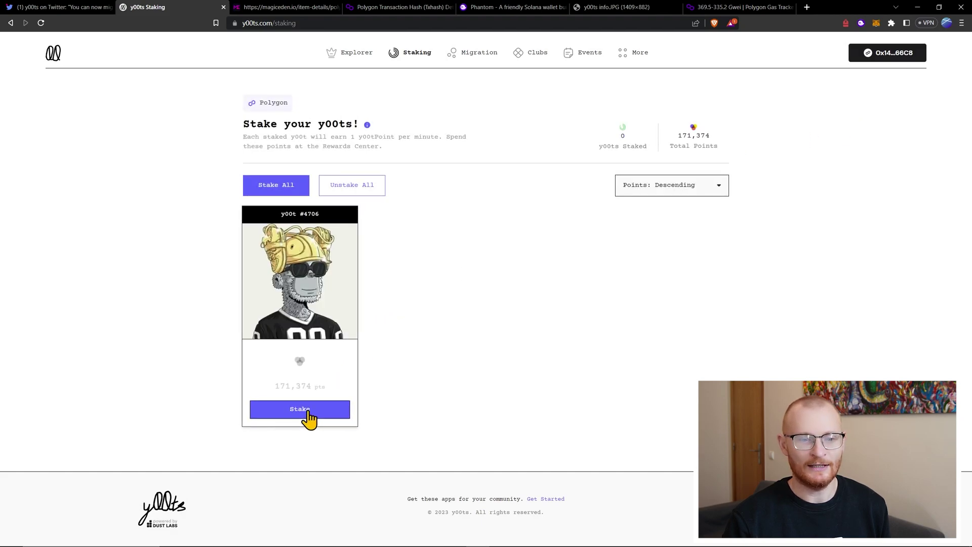
Start staking y00t #4706 and approve y00t NFT transfers with a Fast network fee.
left_click(308, 417)
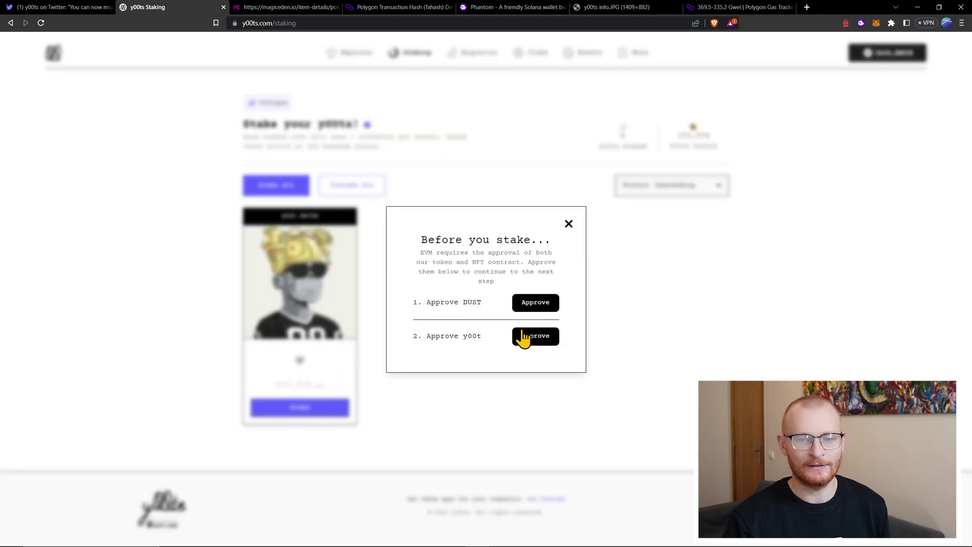
left_click(536, 338)
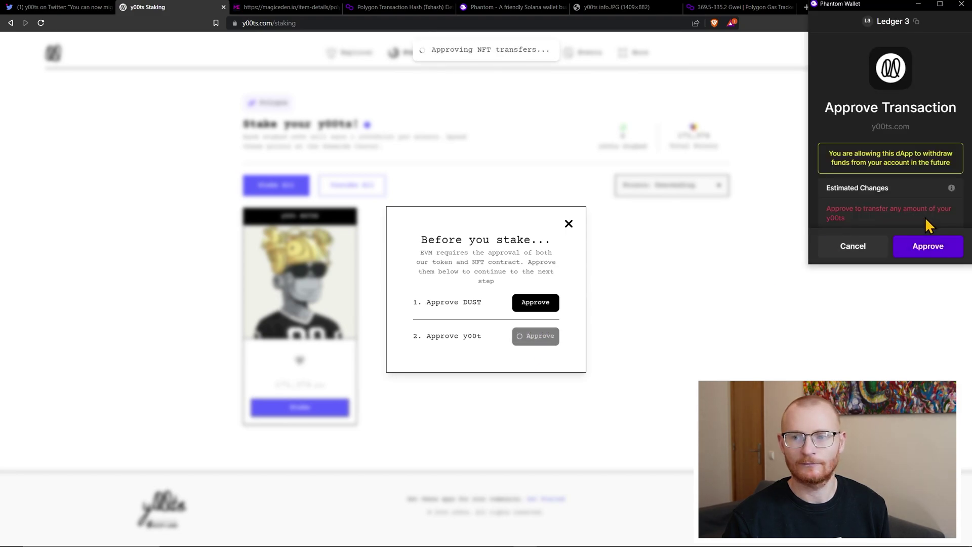
scroll(929, 186, "down", 3)
left_click(930, 174)
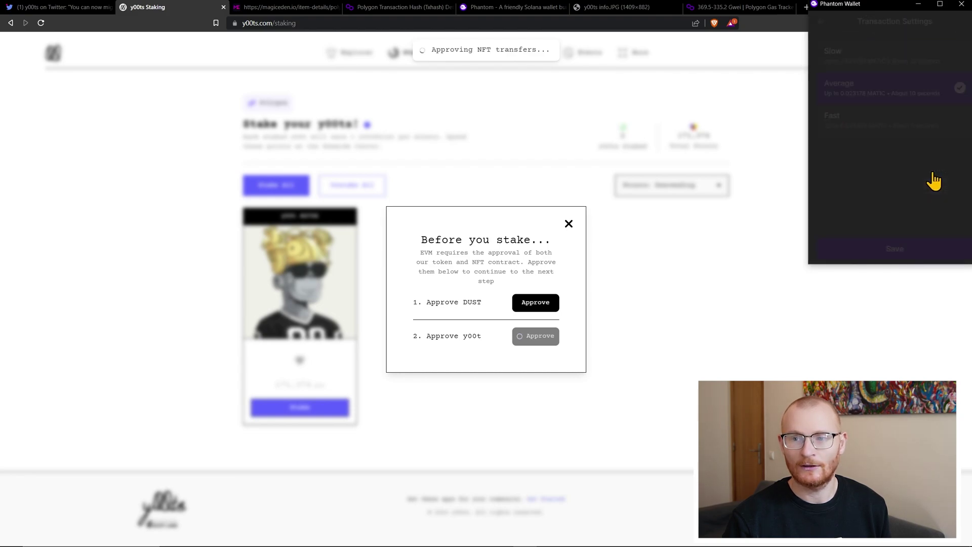
left_click(892, 131)
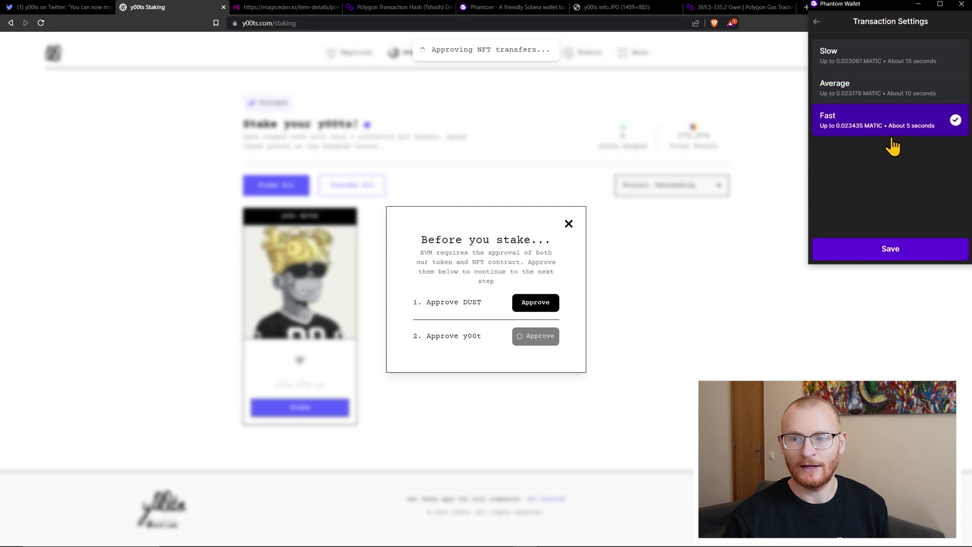
left_click(905, 249)
scroll(905, 220, "down", 2)
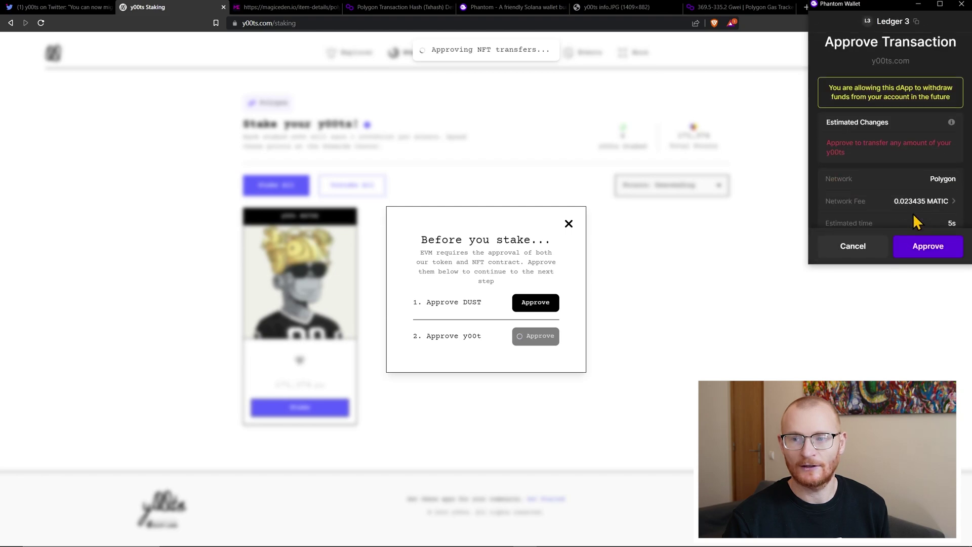
left_click(924, 253)
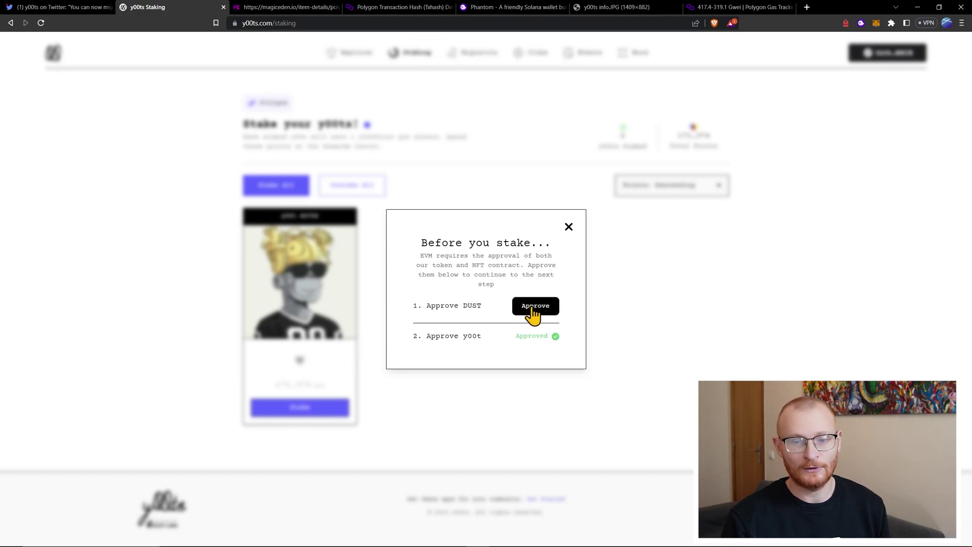
Approve DUST spending with a Fast network fee and dismiss the ready-to-stake success message.
left_click(535, 305)
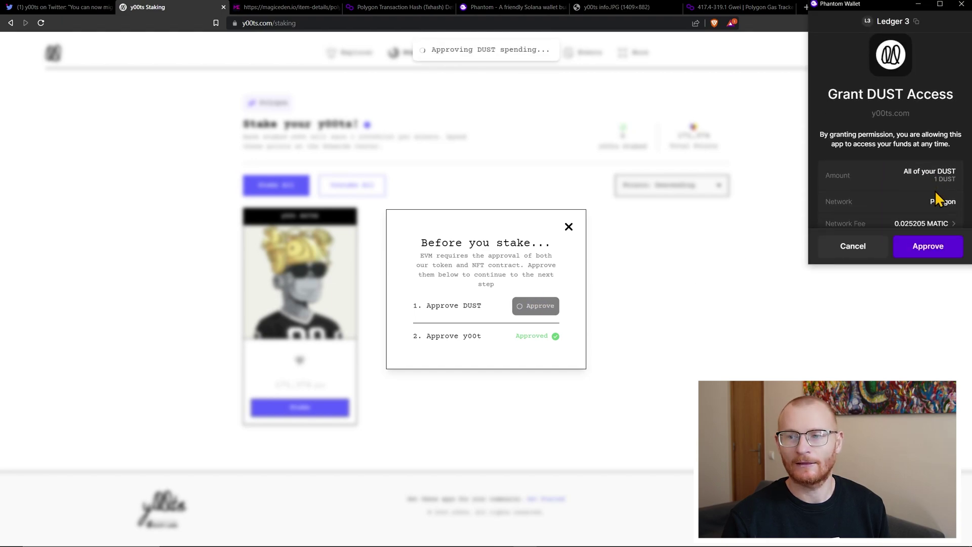
left_click(942, 179)
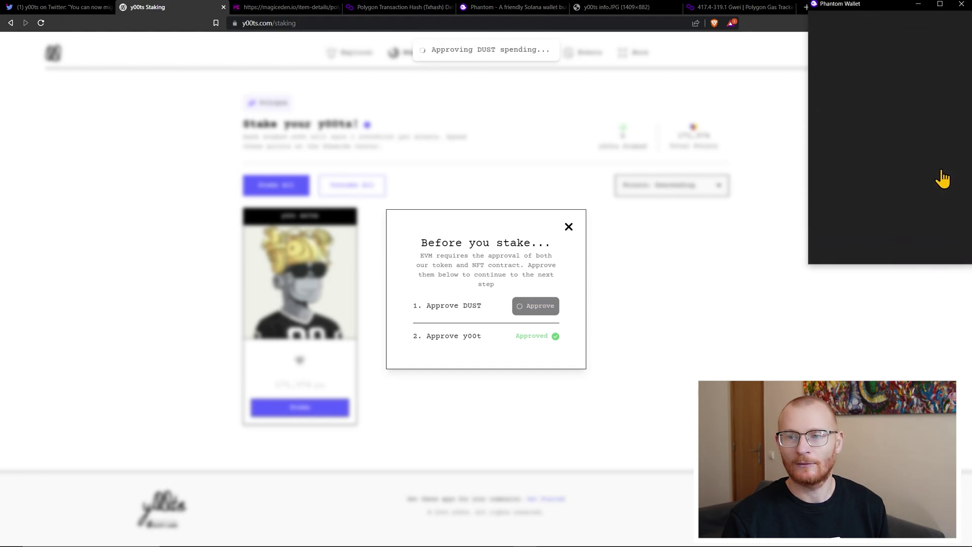
left_click(877, 126)
left_click(908, 251)
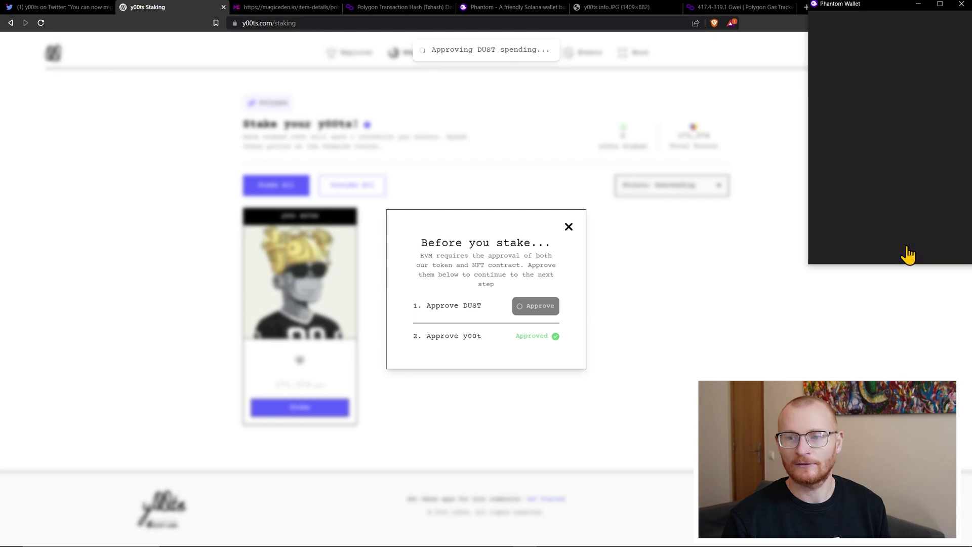
left_click(929, 248)
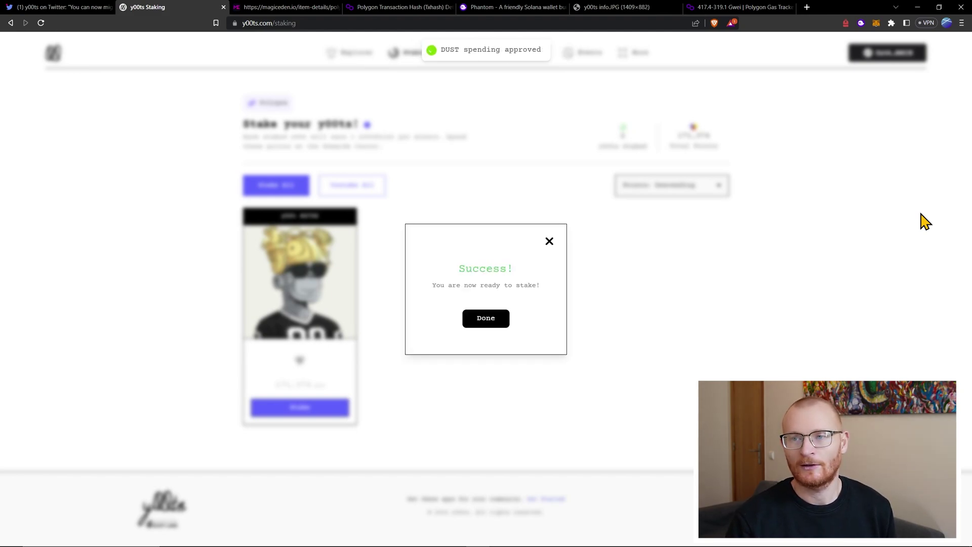
left_click(490, 329)
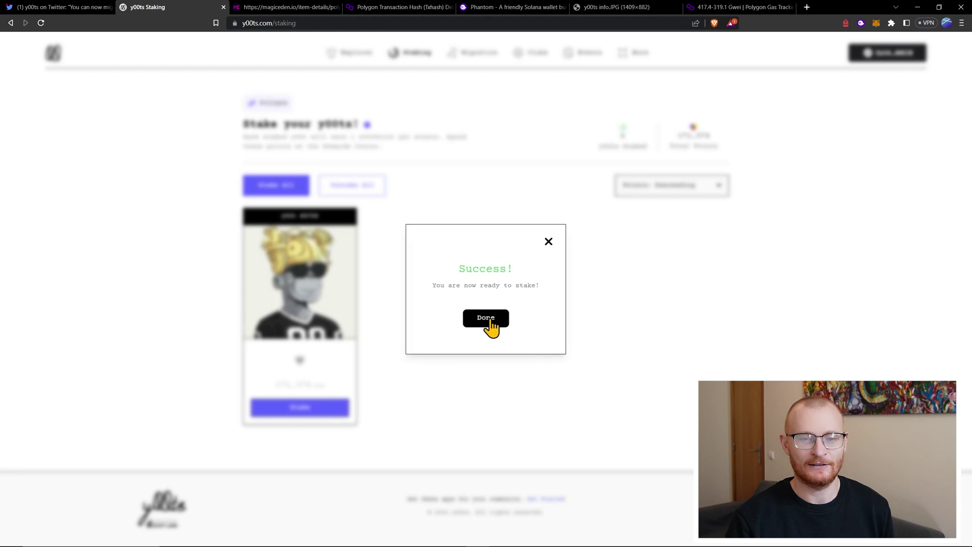
Stake y00t #4706 with a Fast fee and approve the transaction on the hardware wallet.
left_click(307, 412)
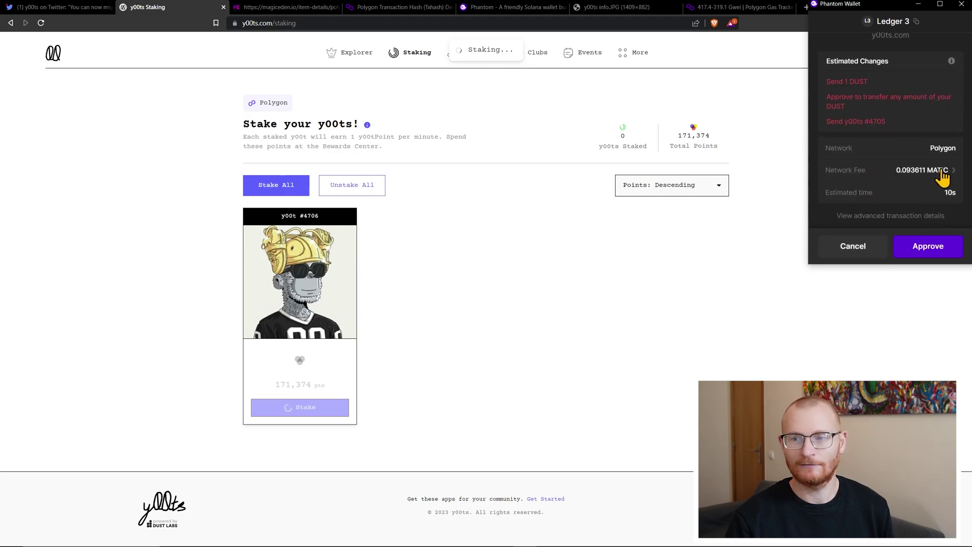
left_click(941, 175)
left_click(883, 128)
left_click(922, 250)
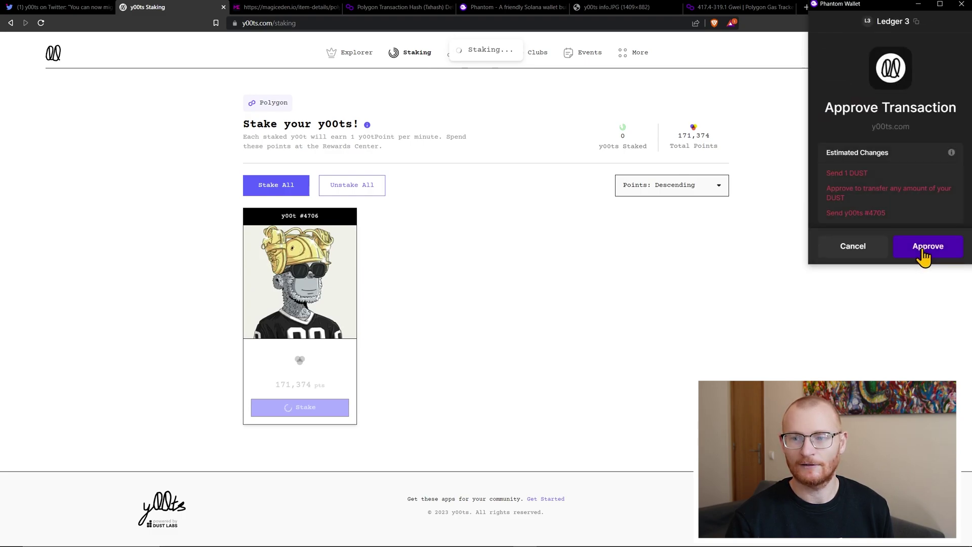
left_click(922, 250)
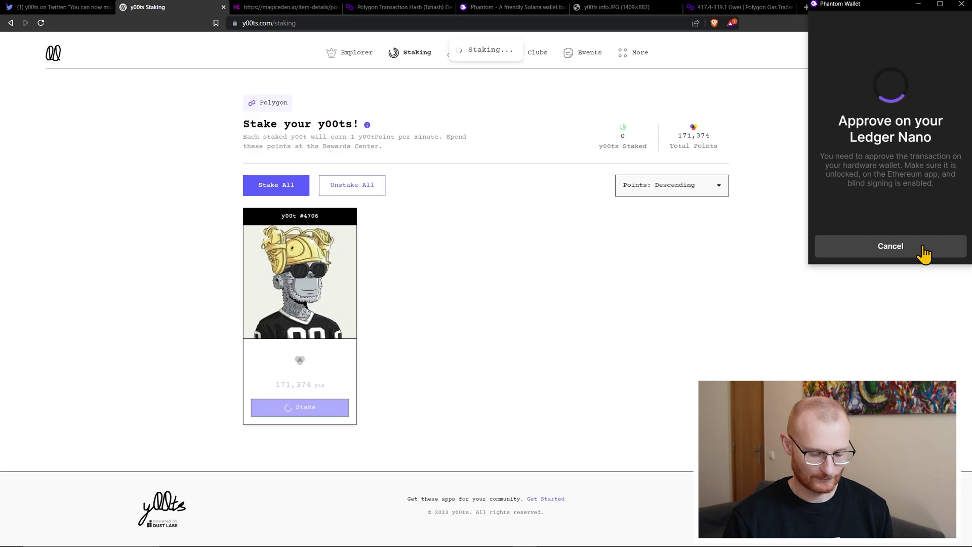
left_click(924, 249)
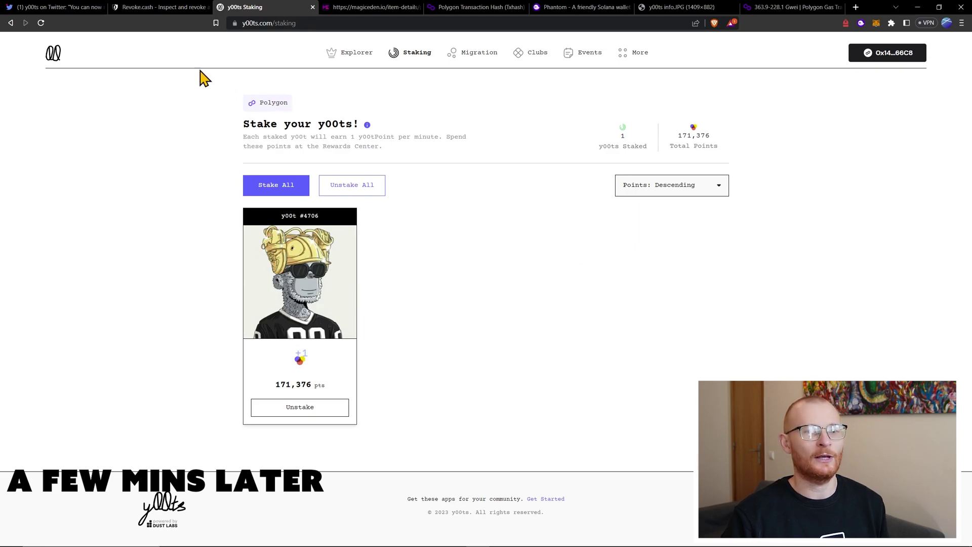
Reload the staking page and reconnect the Phantom wallet on Polygon.
left_click(41, 23)
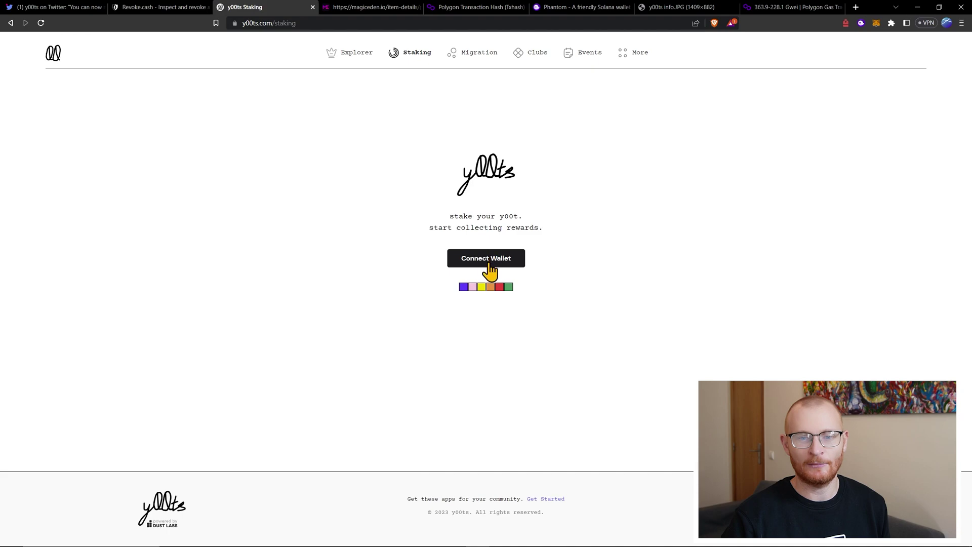
left_click(489, 263)
left_click(510, 298)
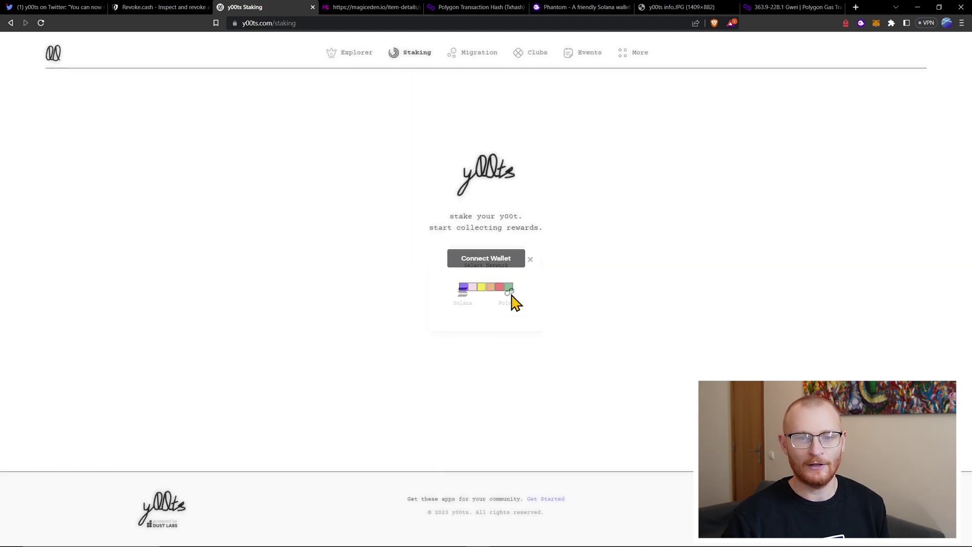
left_click(425, 405)
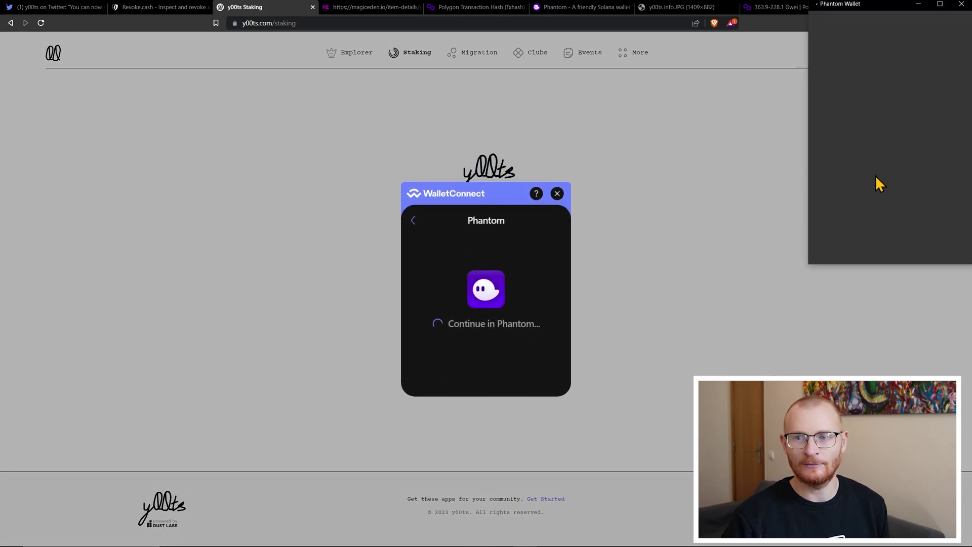
left_click(922, 189)
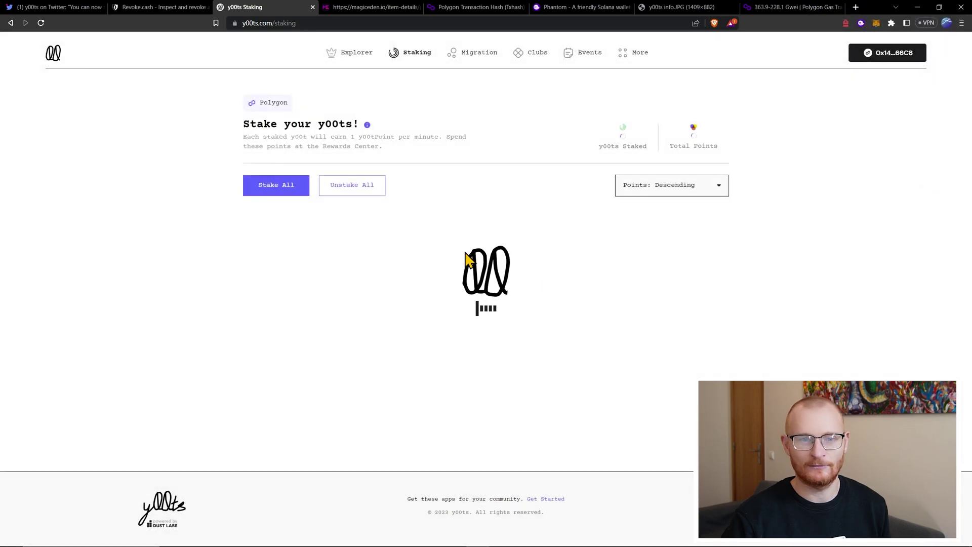